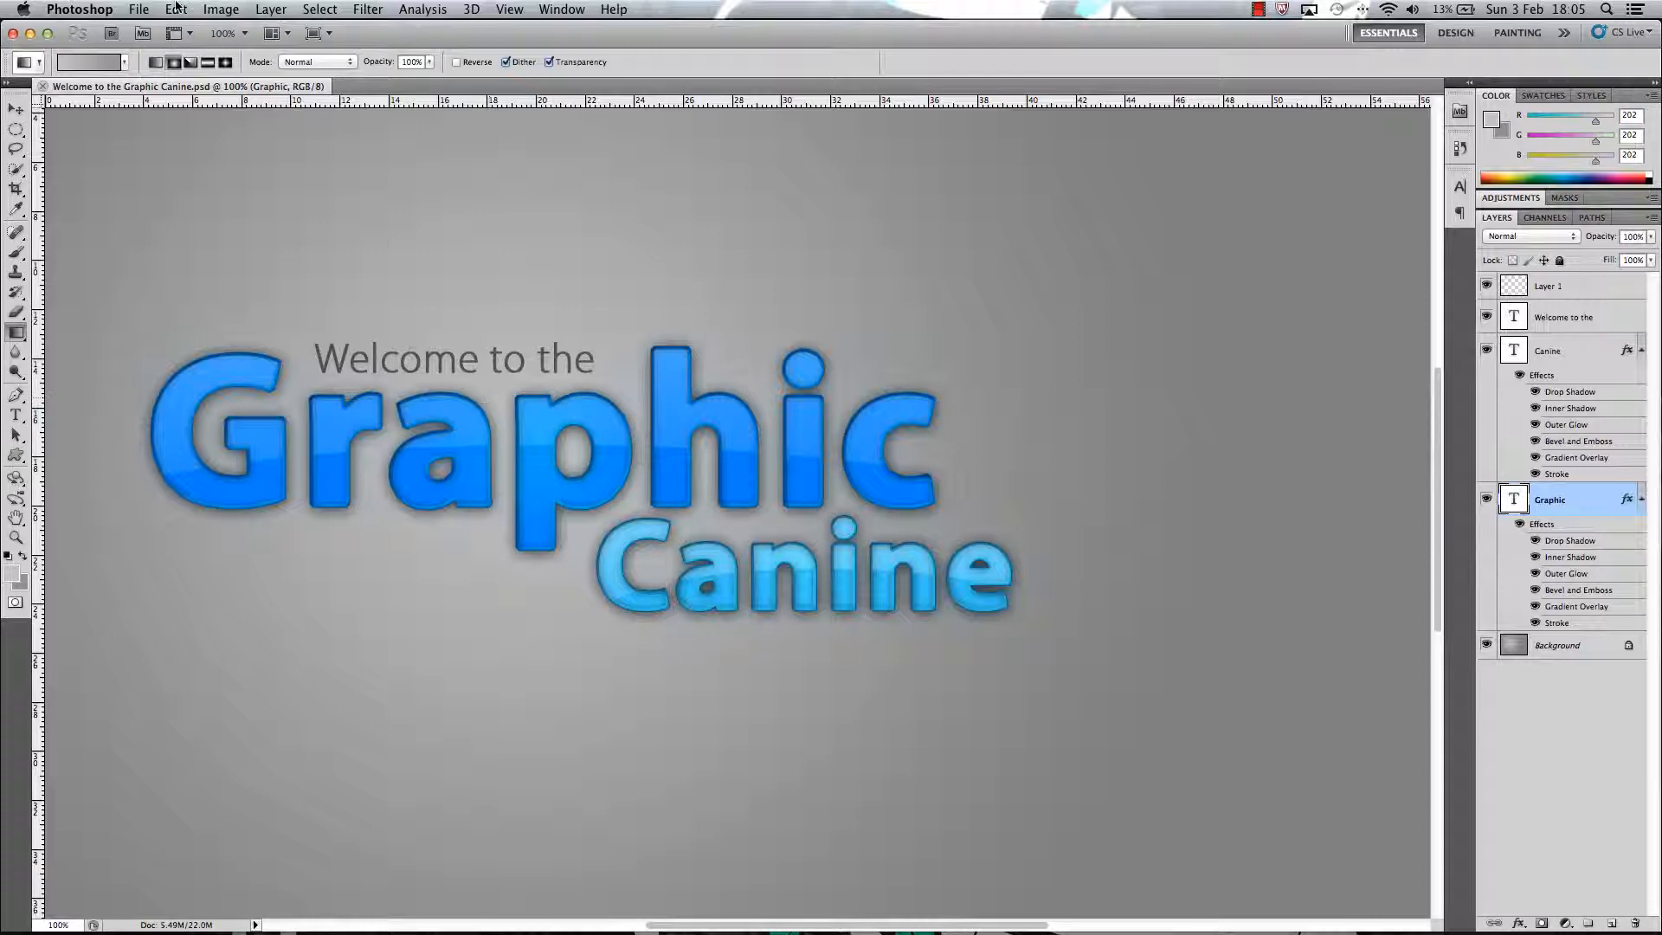
Create a new document using the Web preset at 1600 x 1200 pixels.
click(140, 10)
click(154, 30)
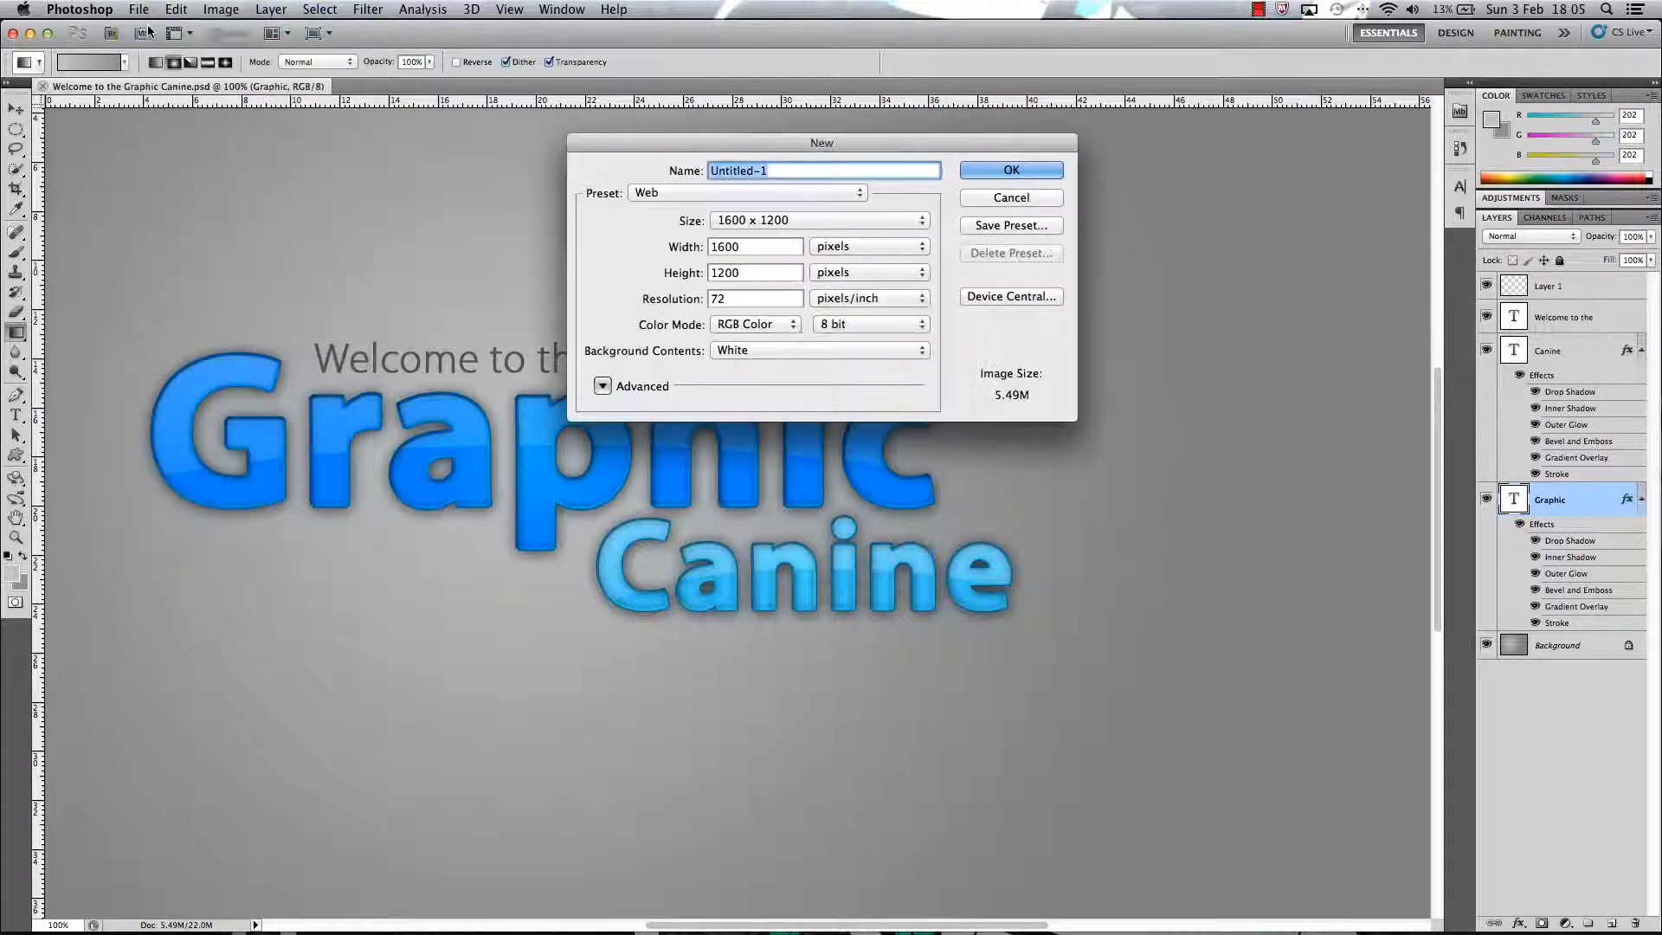
click(693, 193)
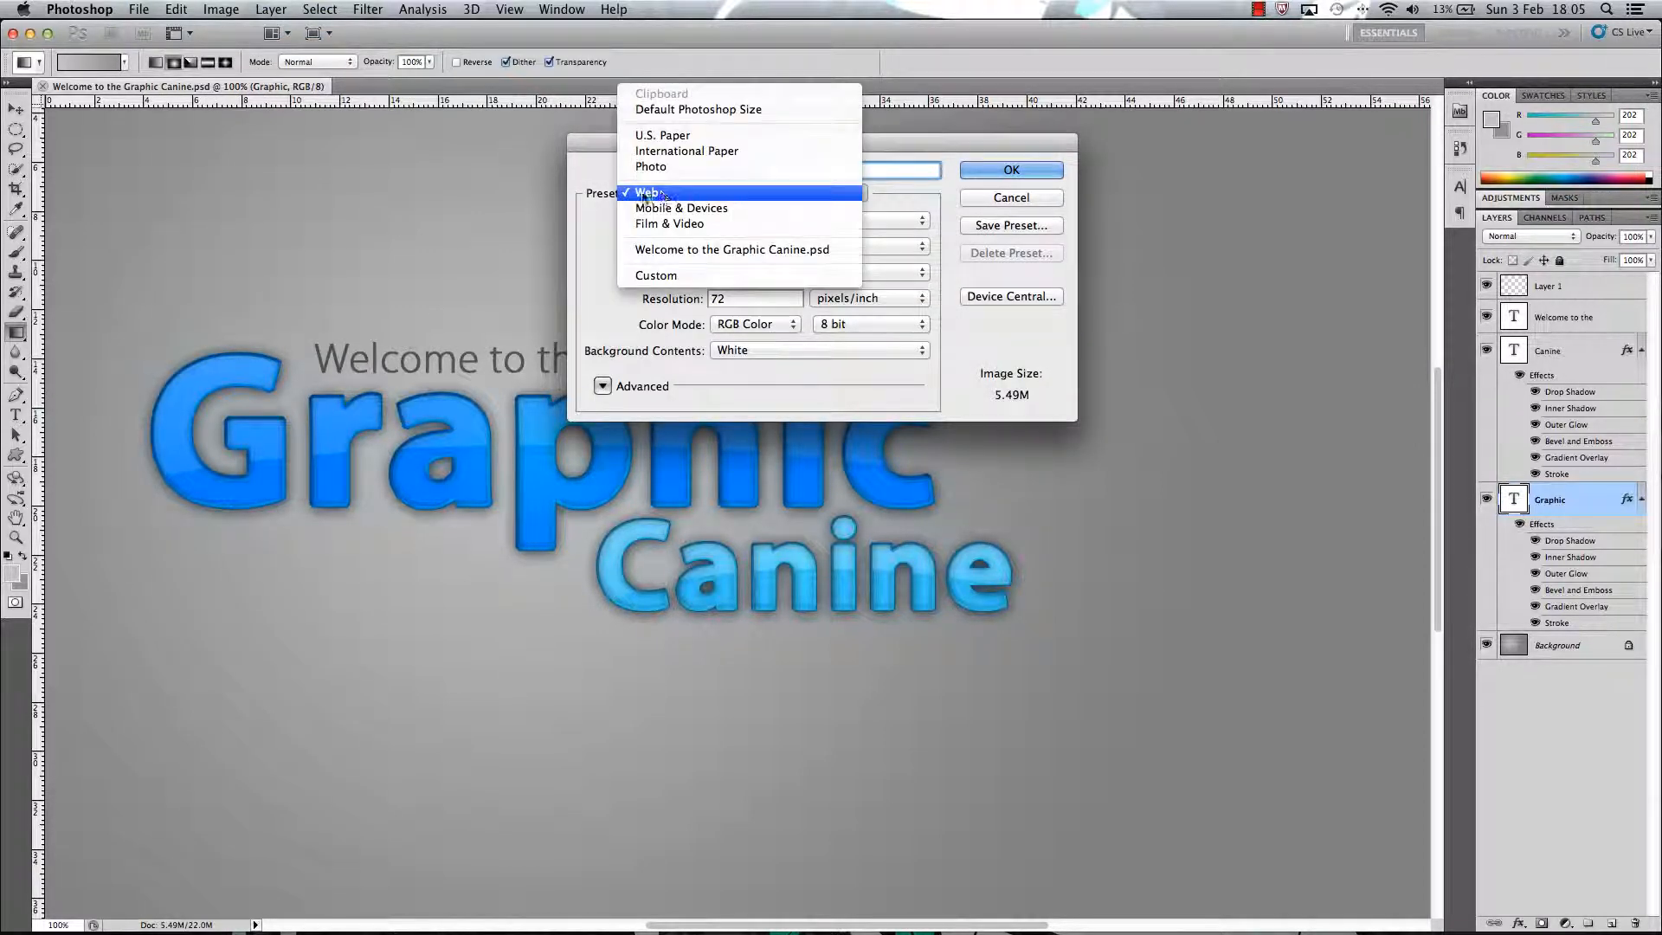
click(658, 195)
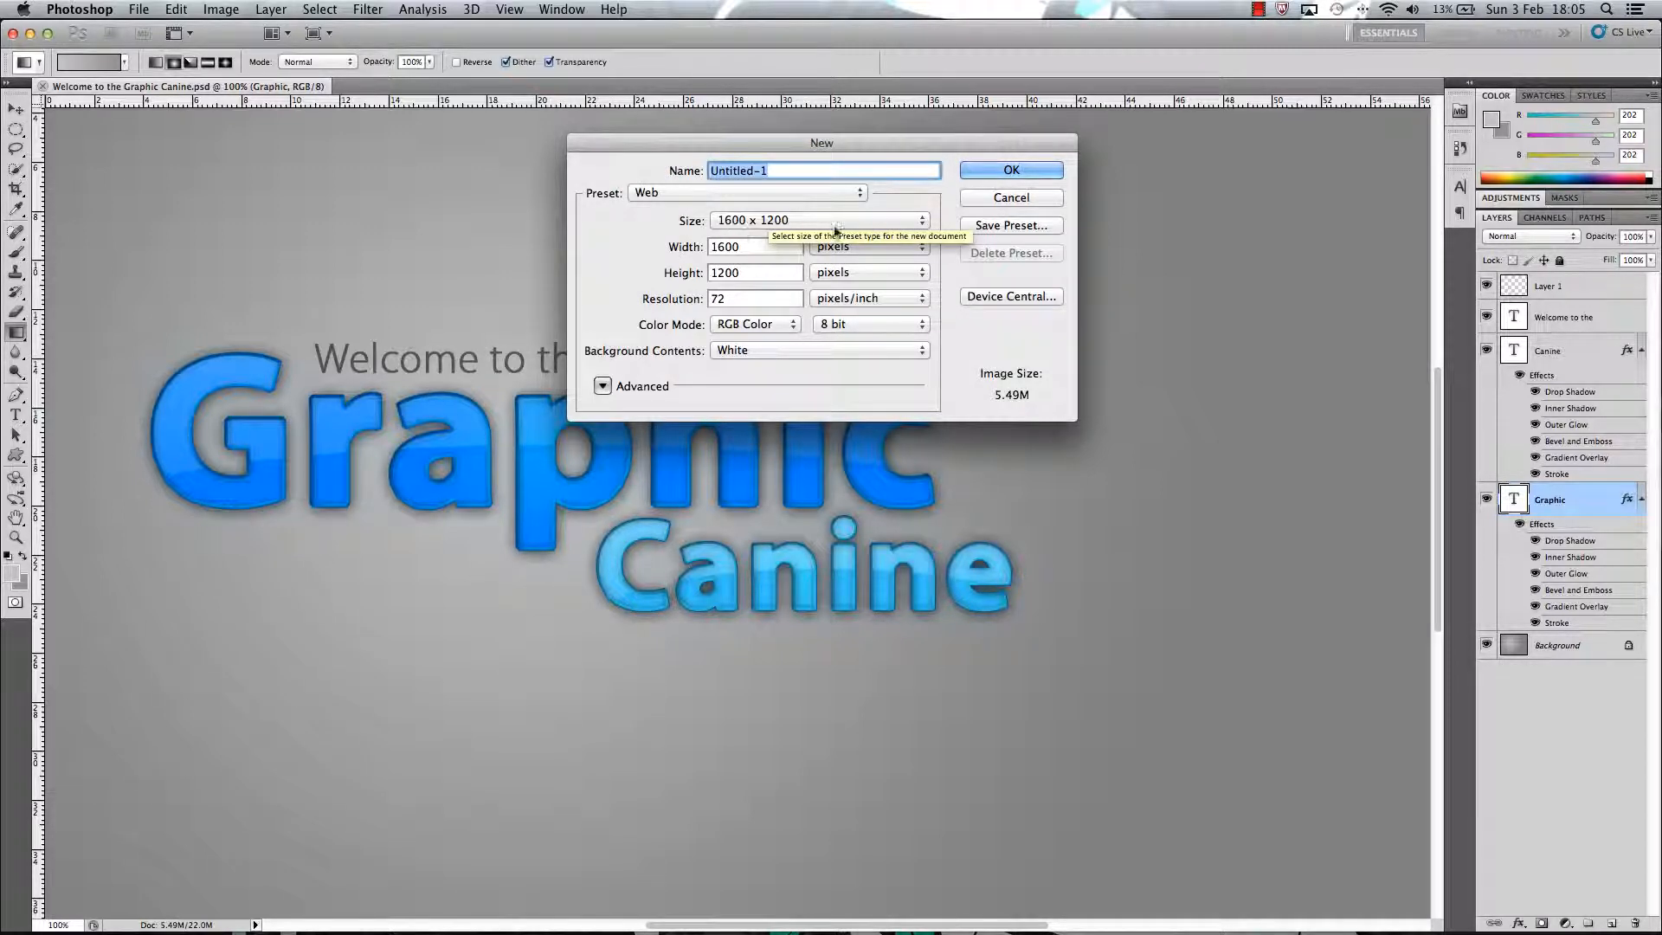
click(990, 172)
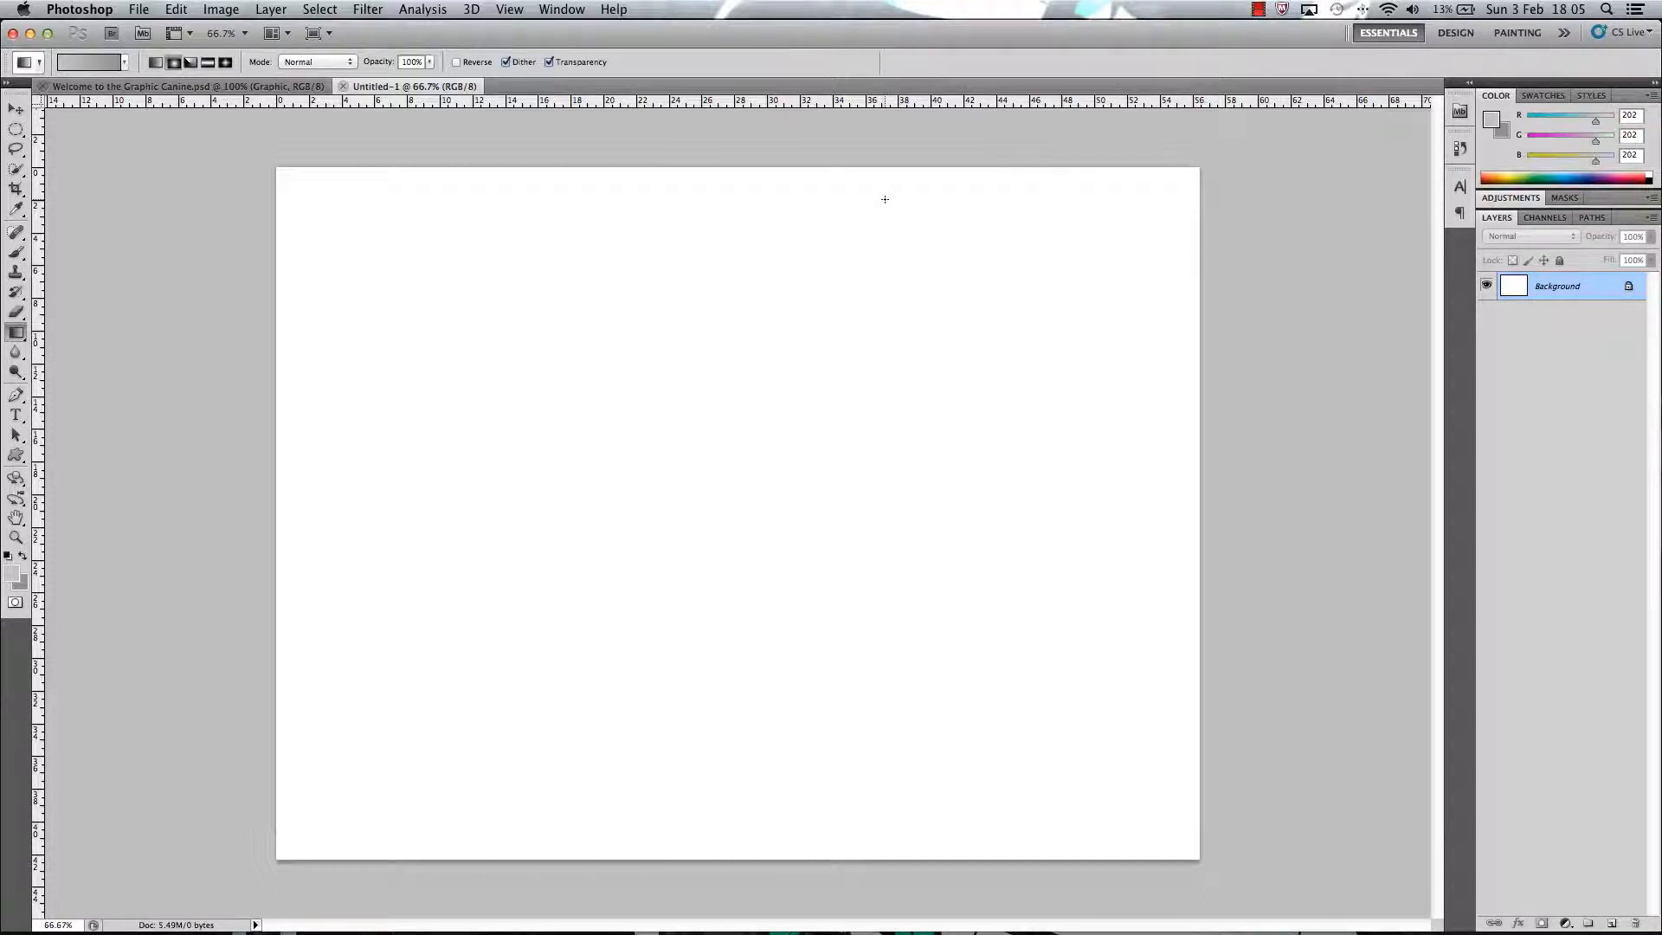
Use light grey cacaca as the foreground colour and darker grey 9d9d9d as the background colour.
click(12, 573)
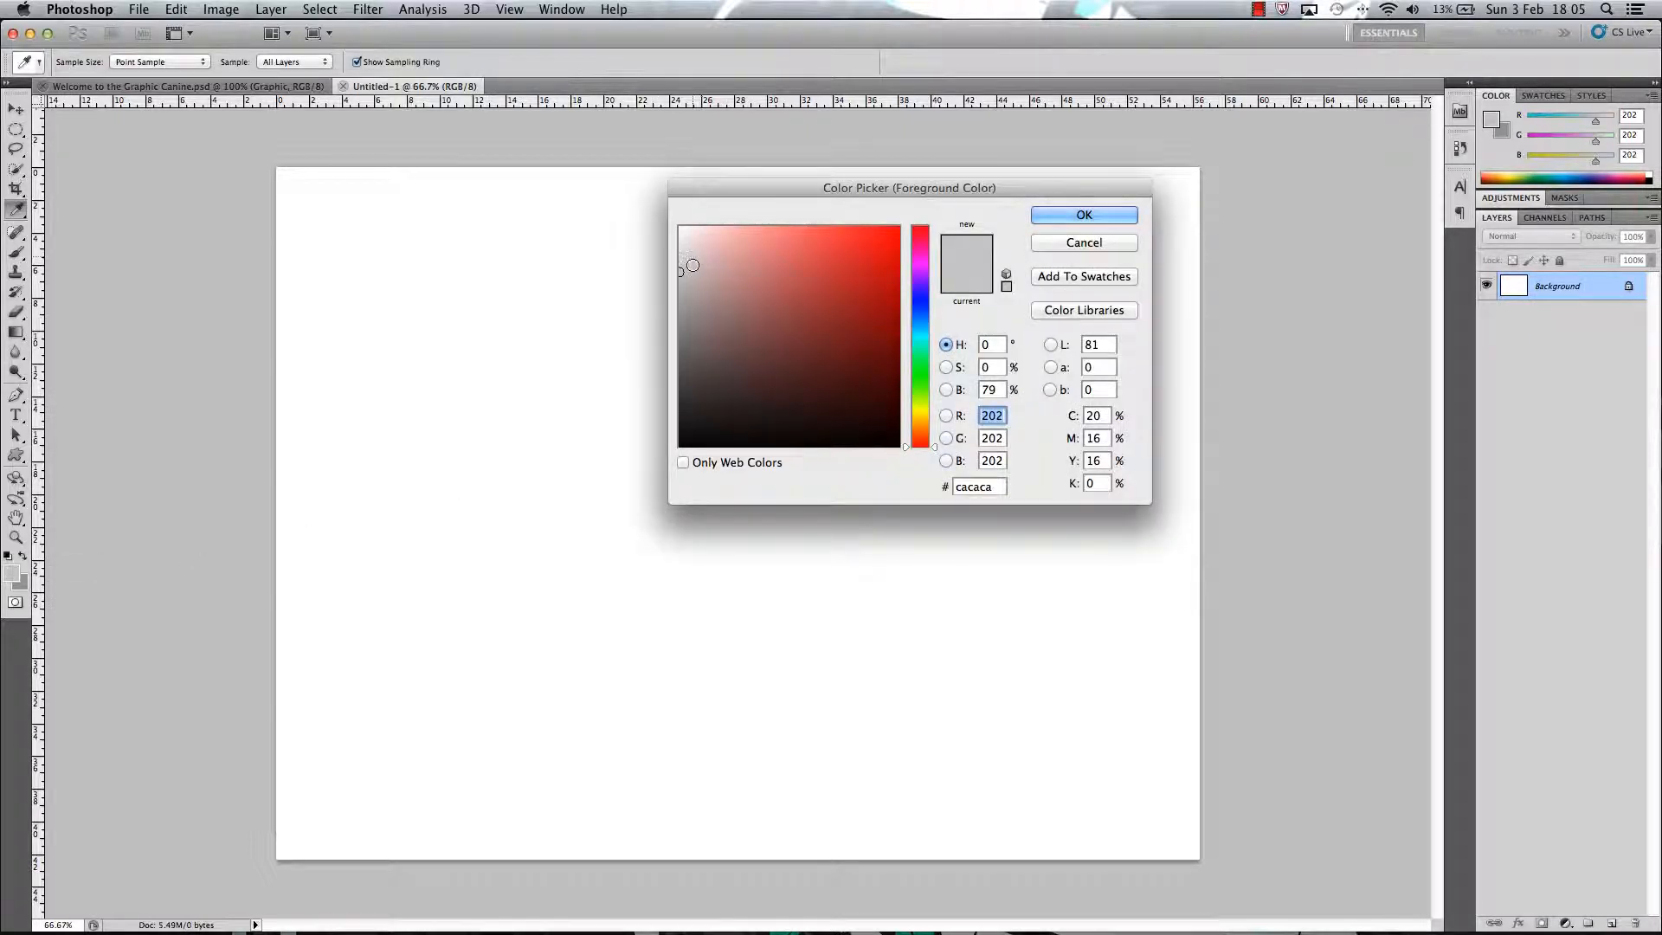
click(1038, 224)
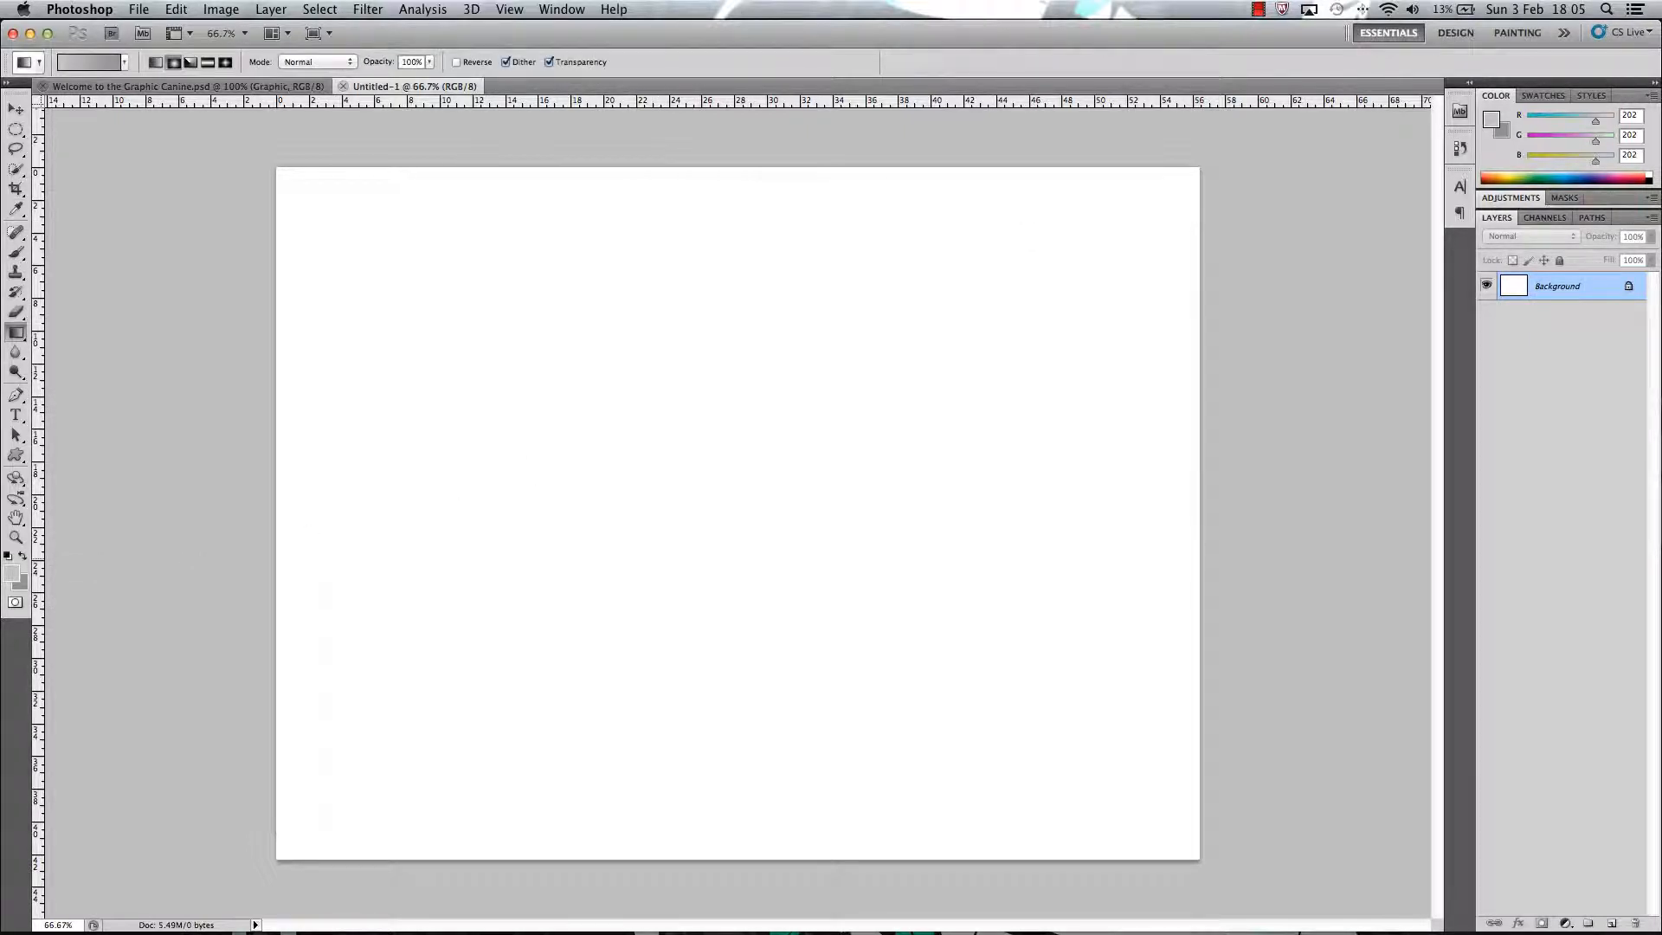
click(18, 586)
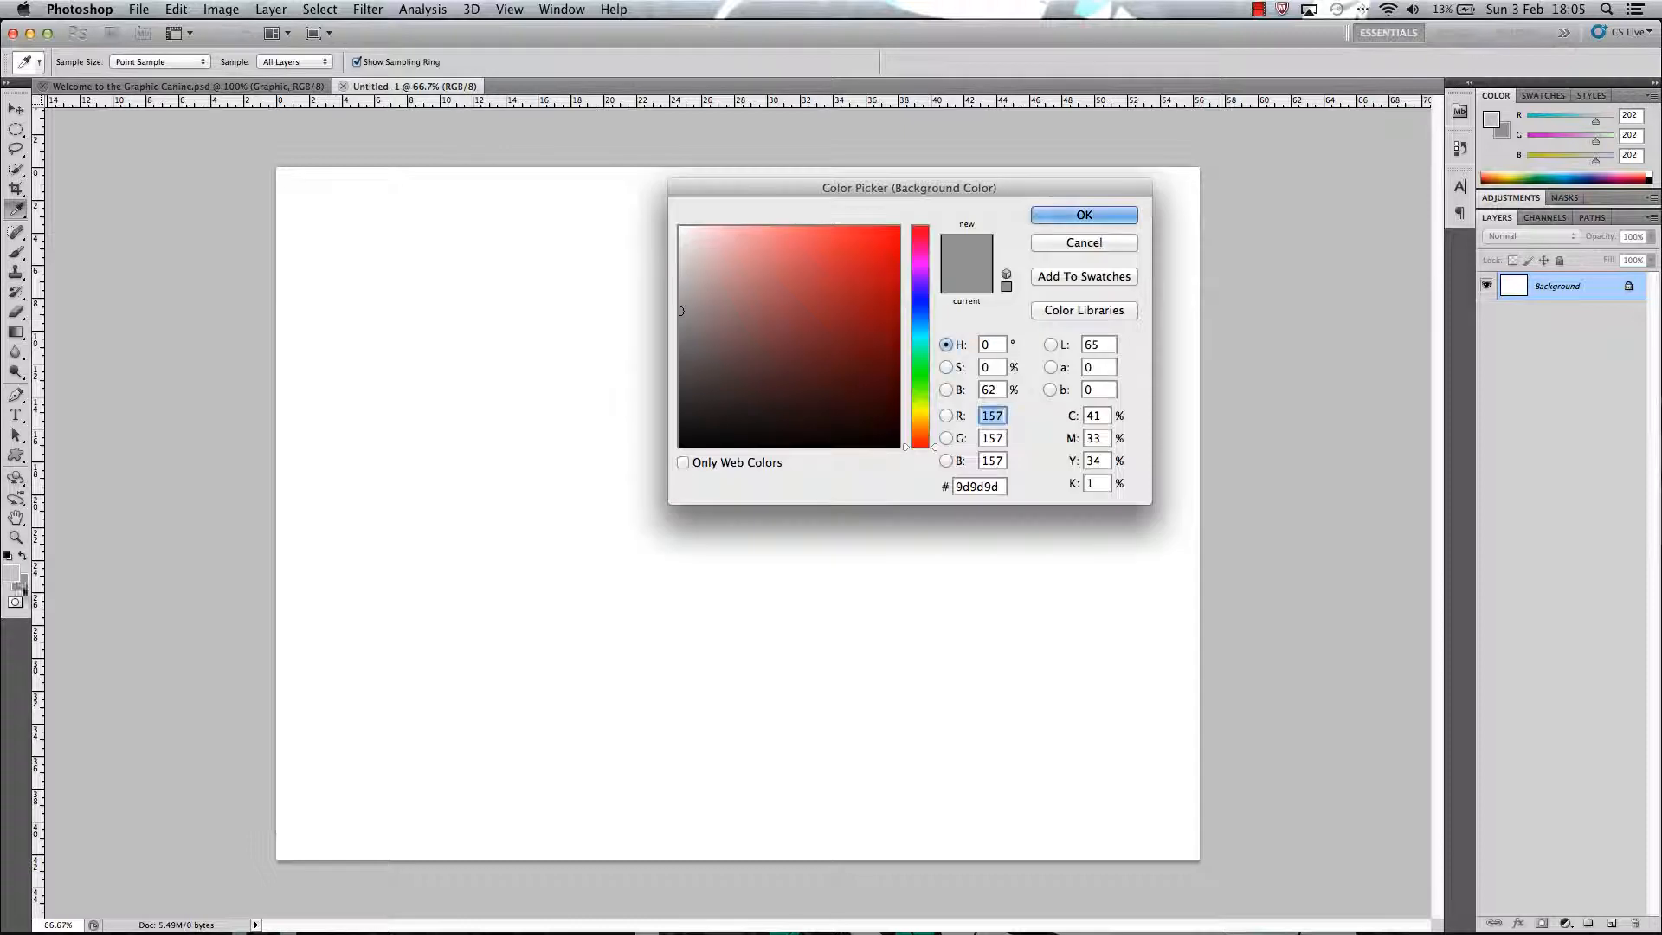
click(1096, 218)
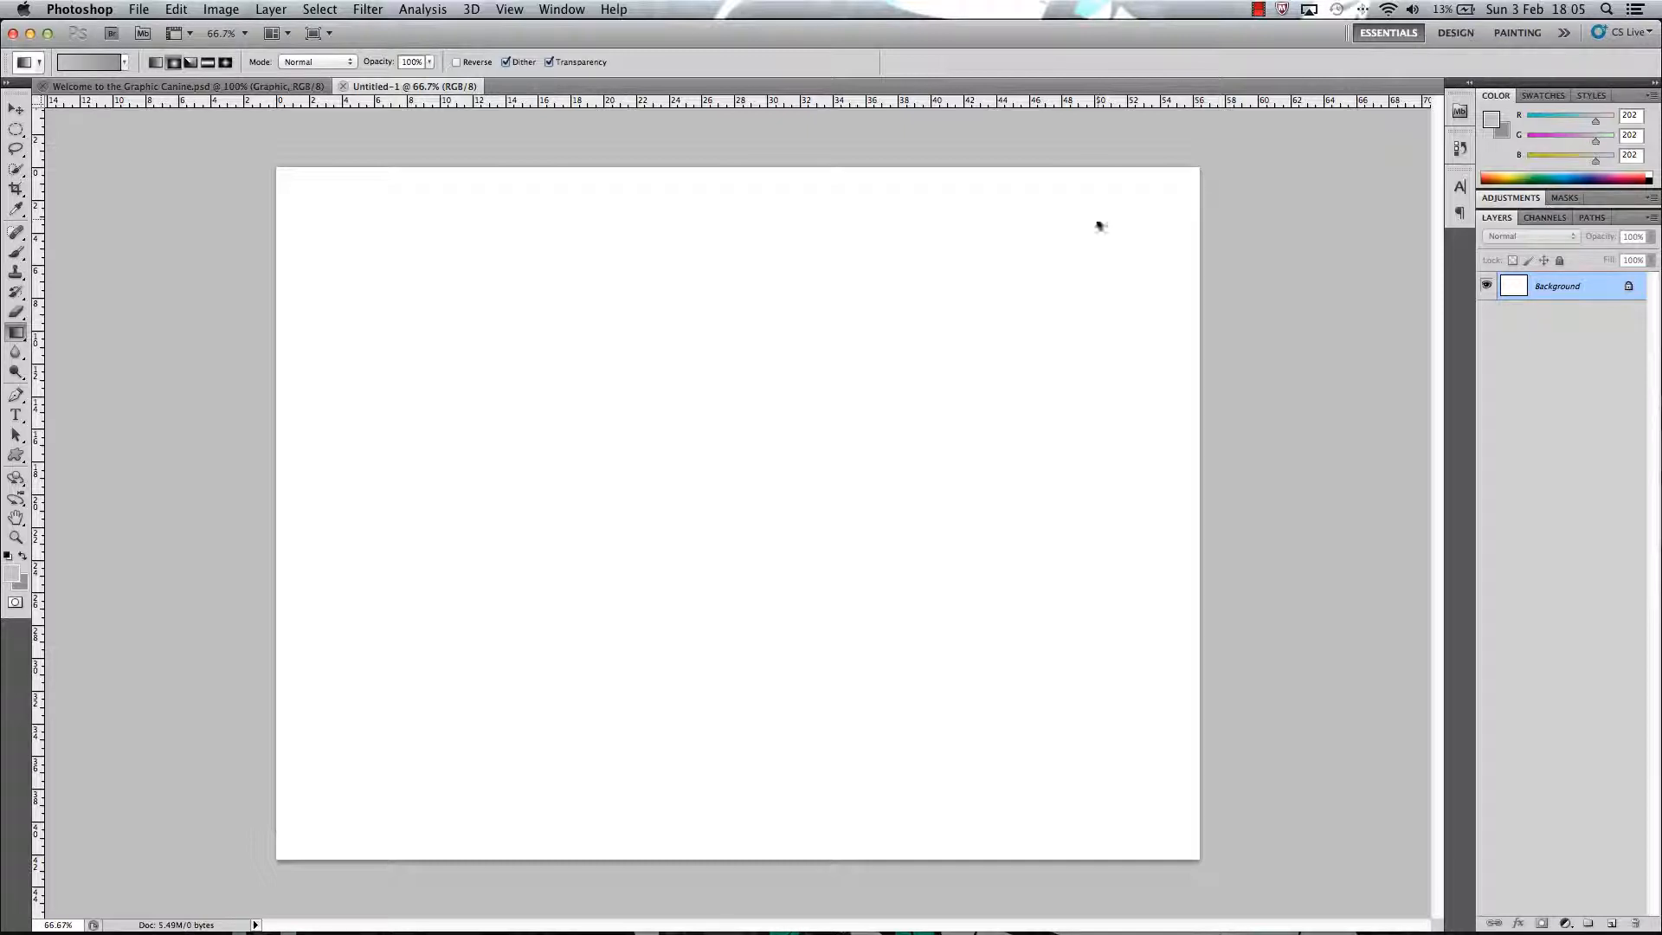
Fill the background with a radial light-to-dark grey gradient, starting up and left of the canvas centre and running toward its lower-right corner.
click(15, 333)
click(51, 333)
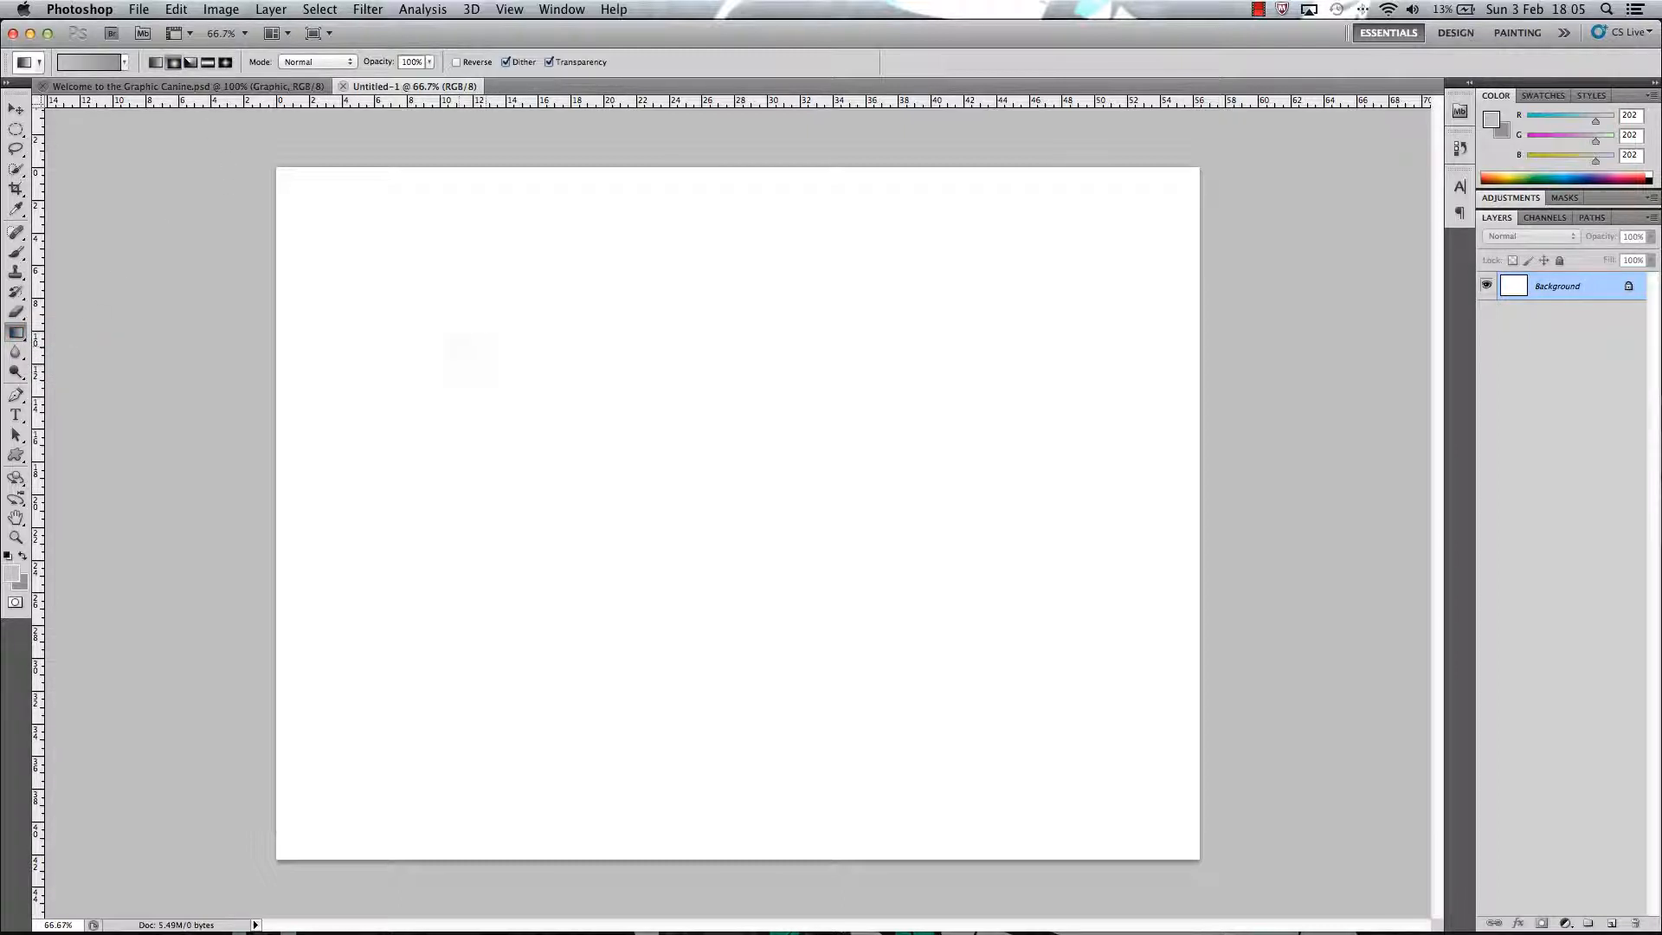
drag(486, 354, 881, 747)
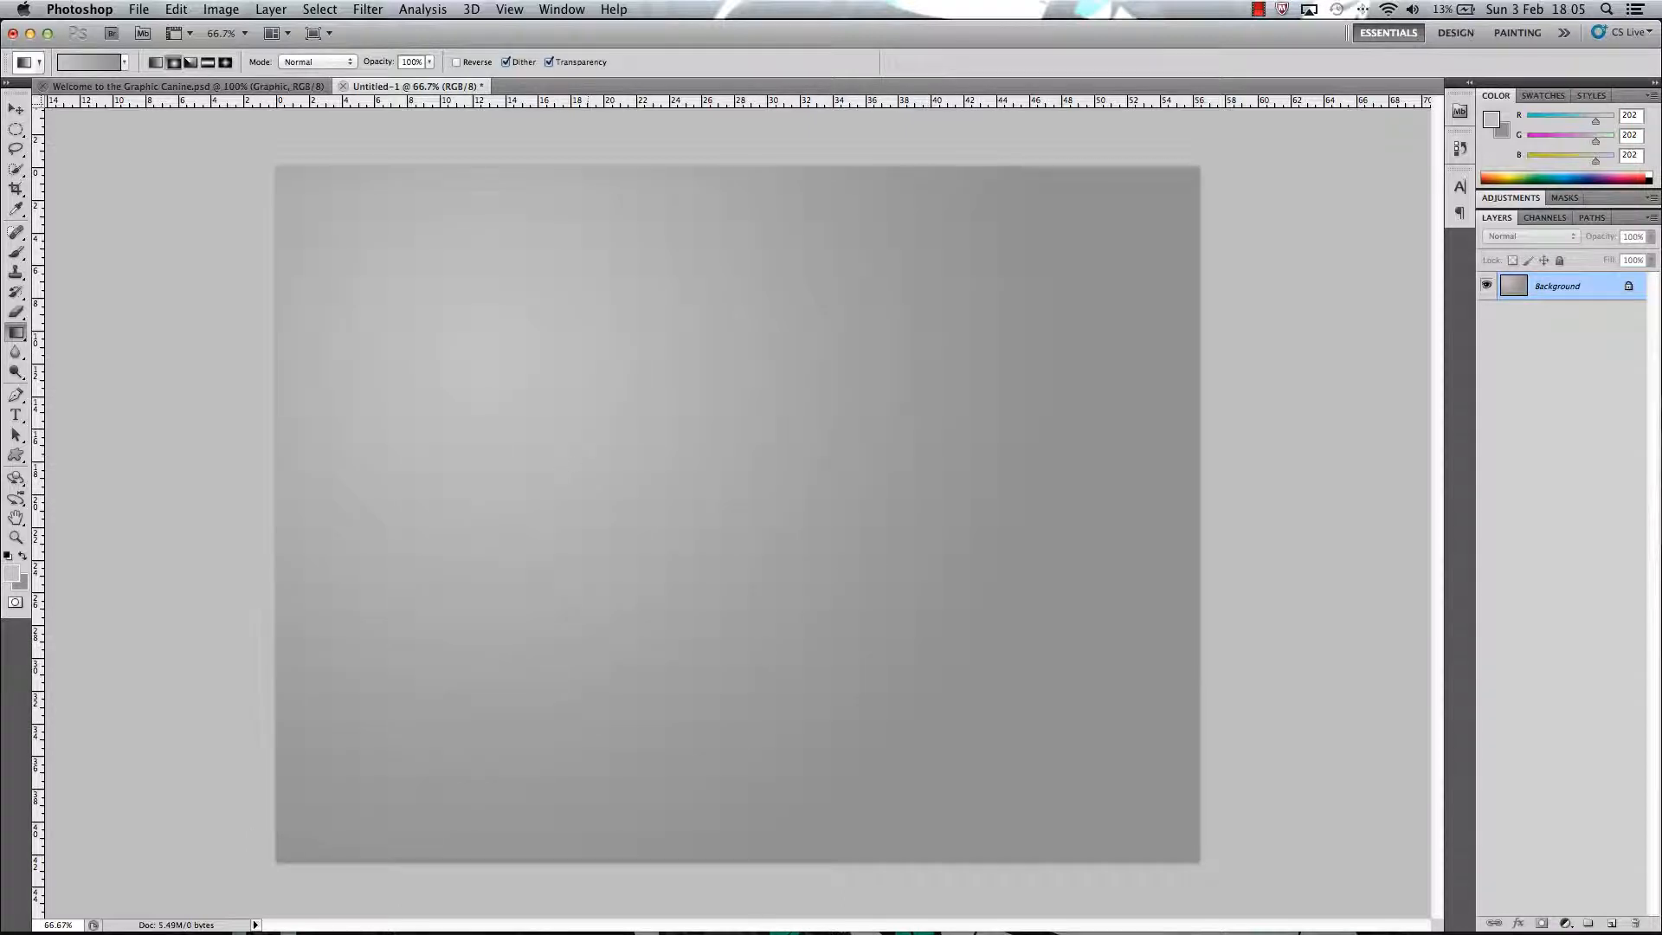
drag(538, 414, 918, 757)
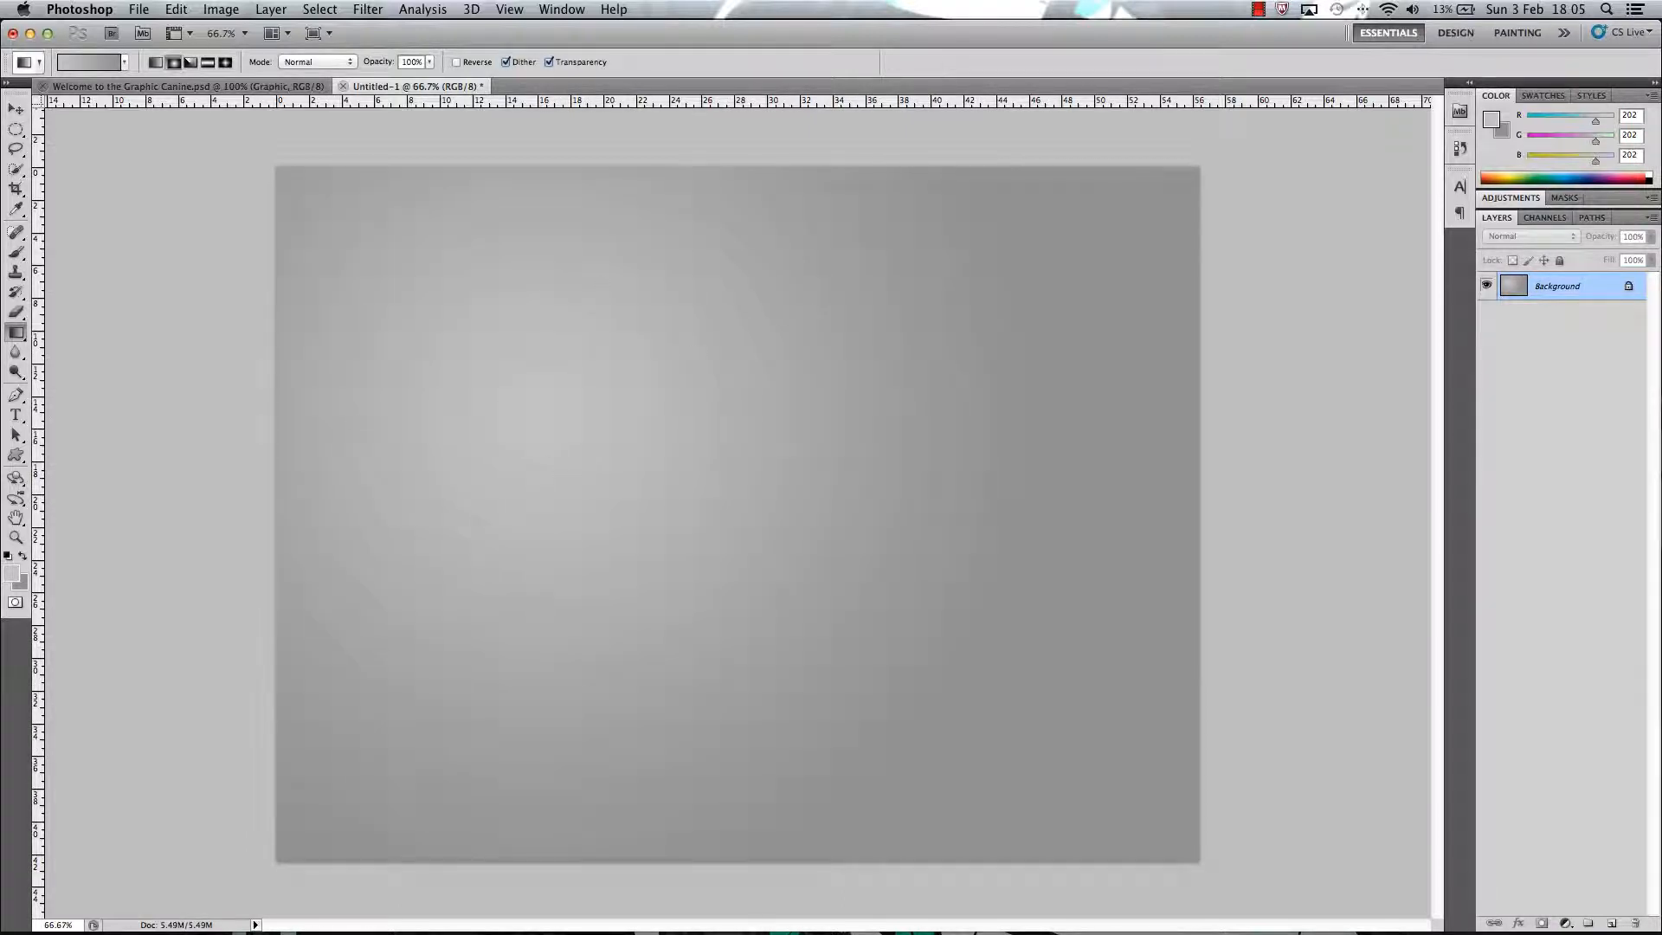
Add the text "Graphic" in Myriad Pro Bold, 250 pt, across the upper middle of the canvas.
click(17, 415)
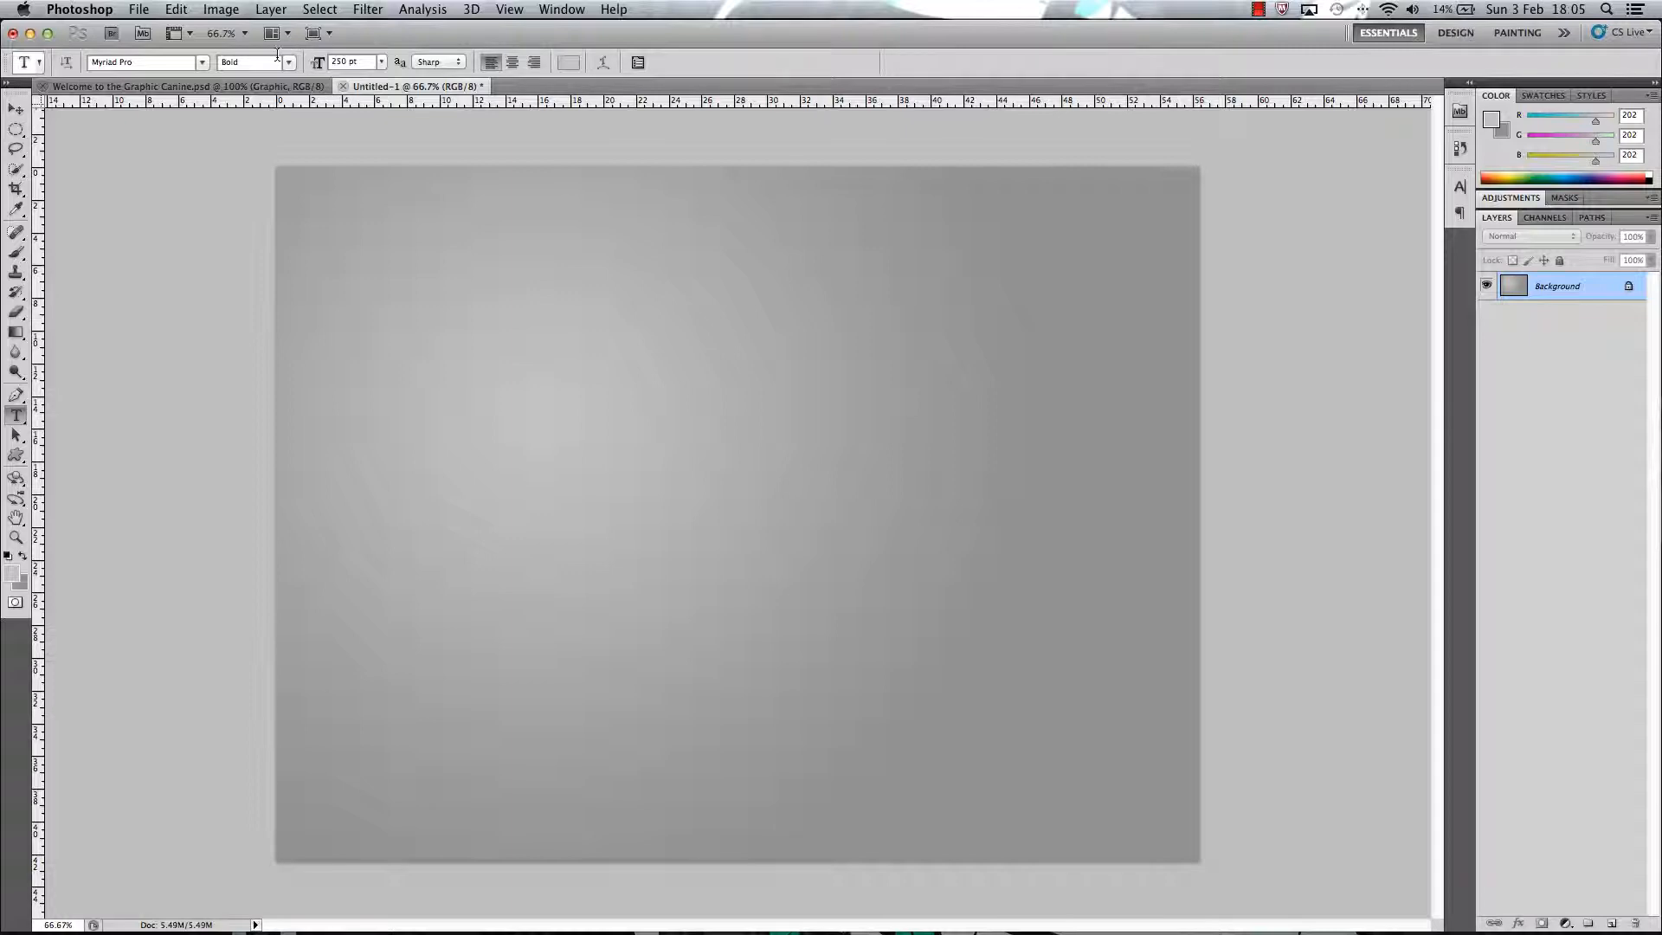
click(412, 464)
text(Graphic)
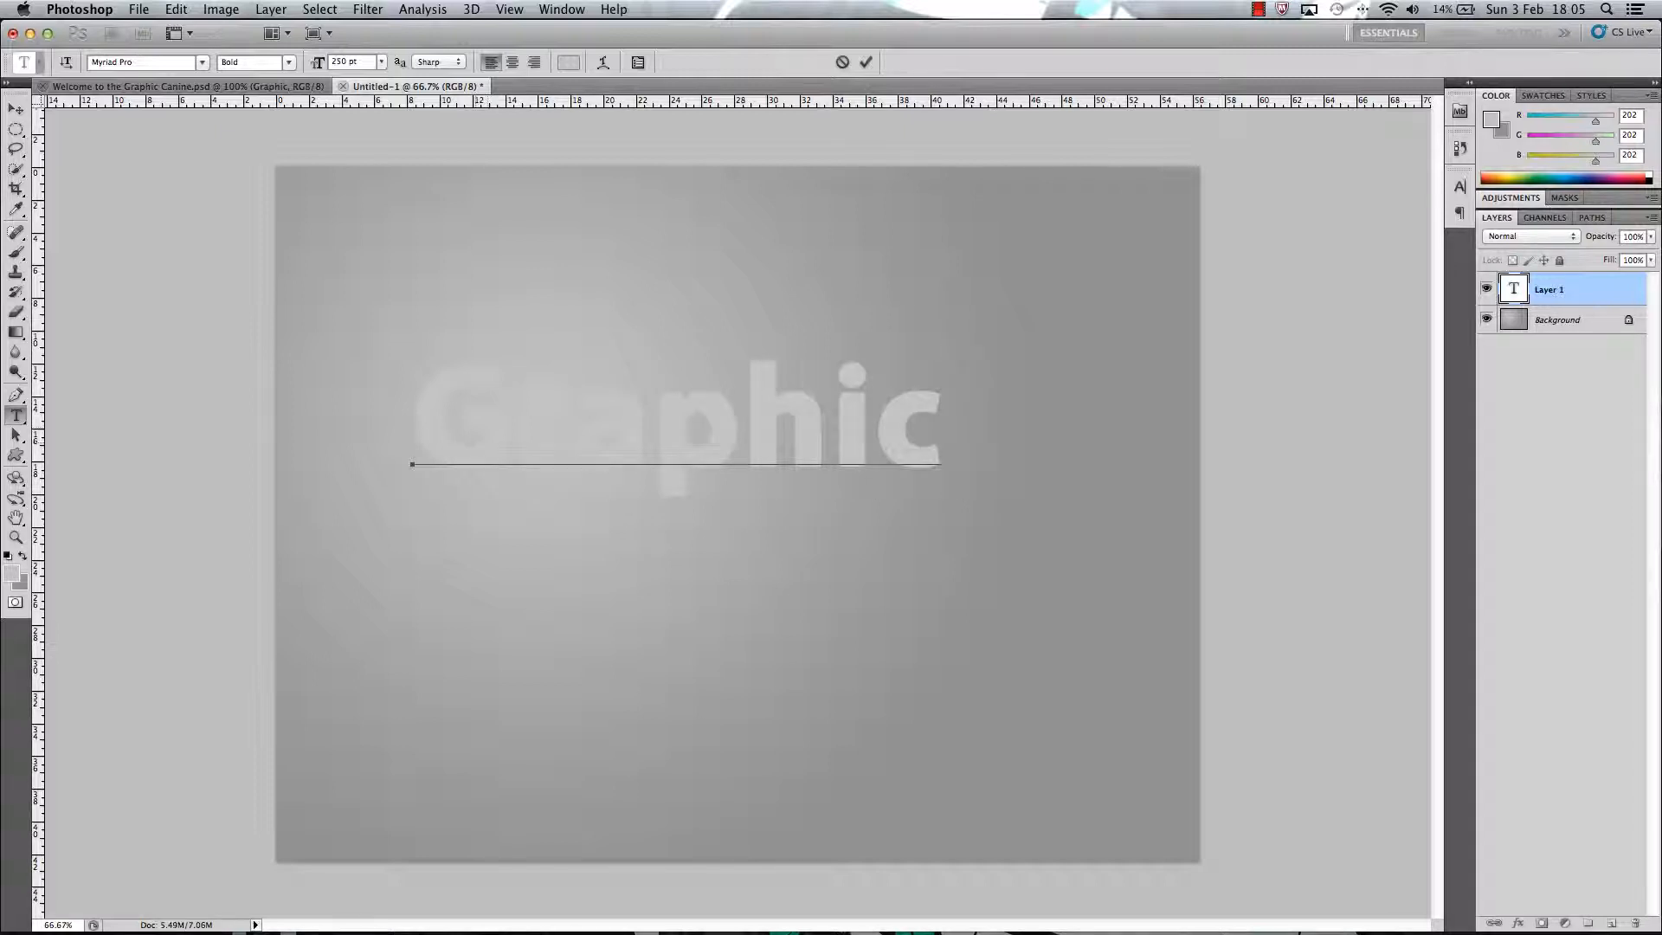
Recolour the whole "Graphic" text bright blue (00aeff) and move it slightly left and down on the canvas.
key(super)
key(super+a)
click(569, 62)
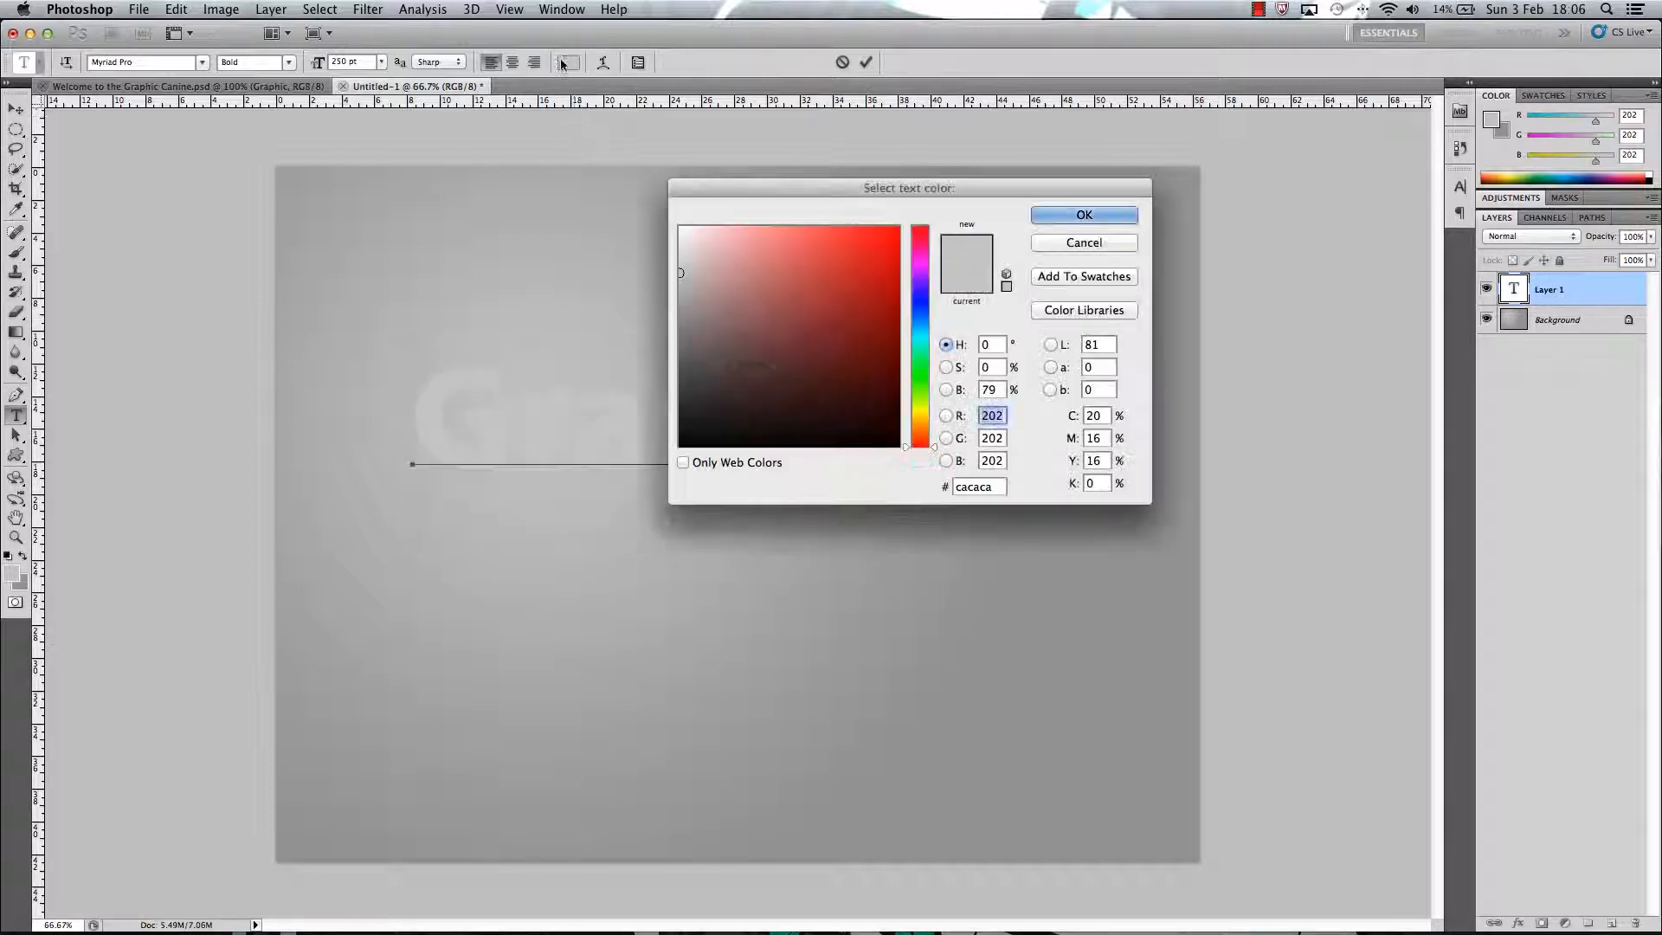
click(920, 327)
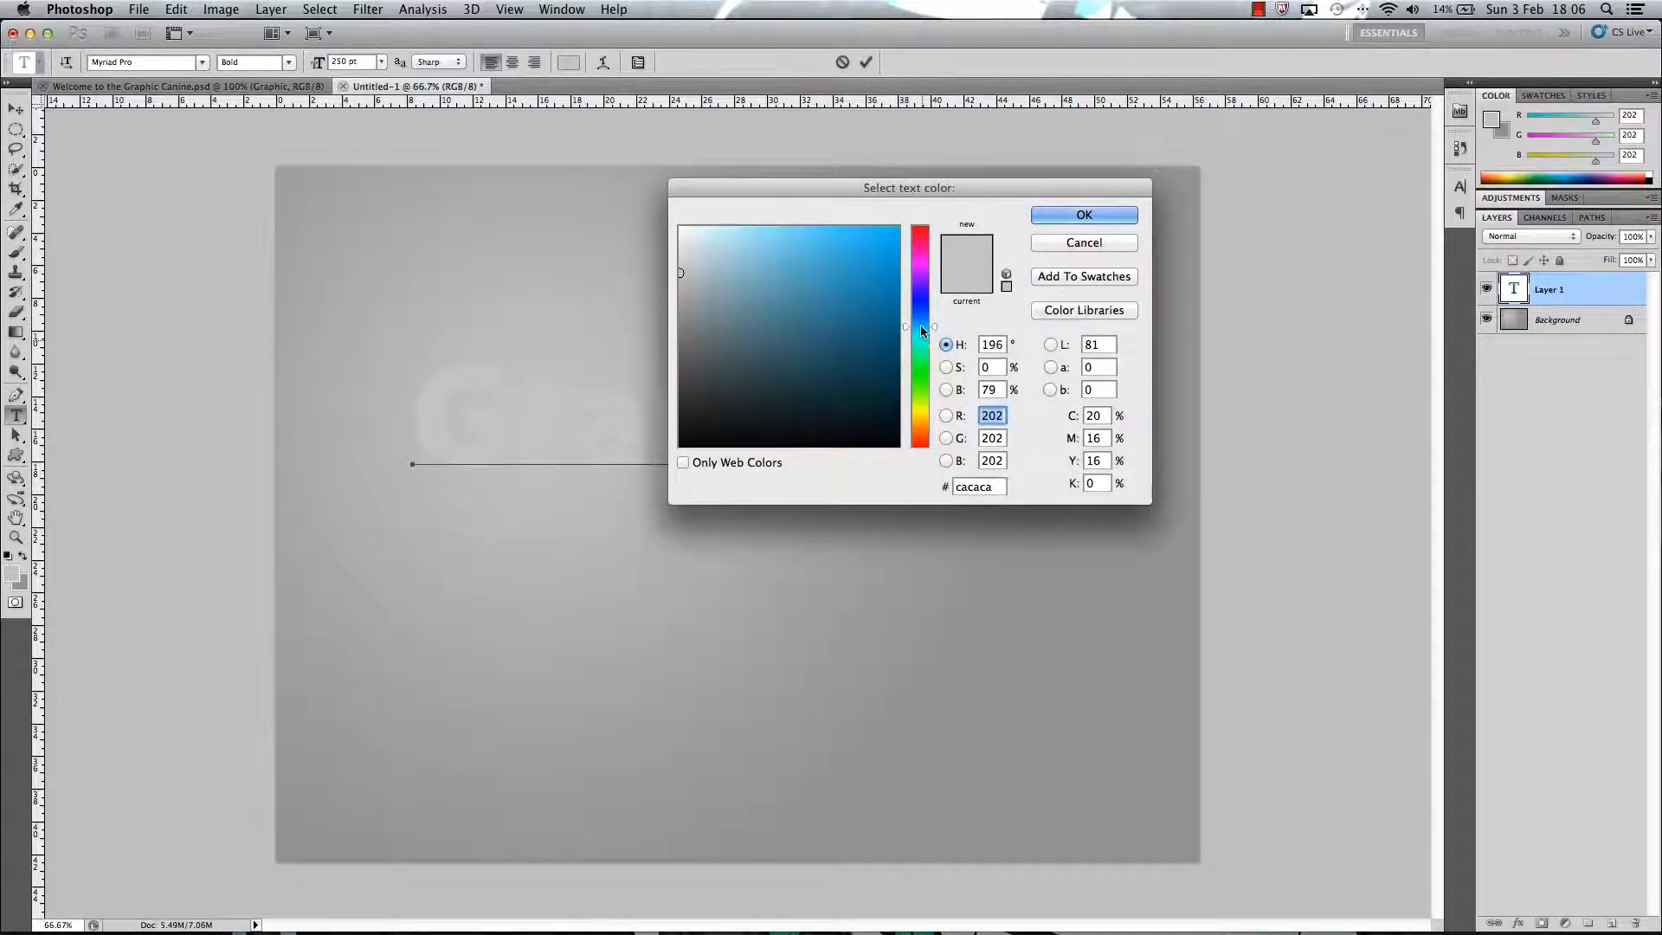
click(873, 297)
drag(873, 297, 898, 227)
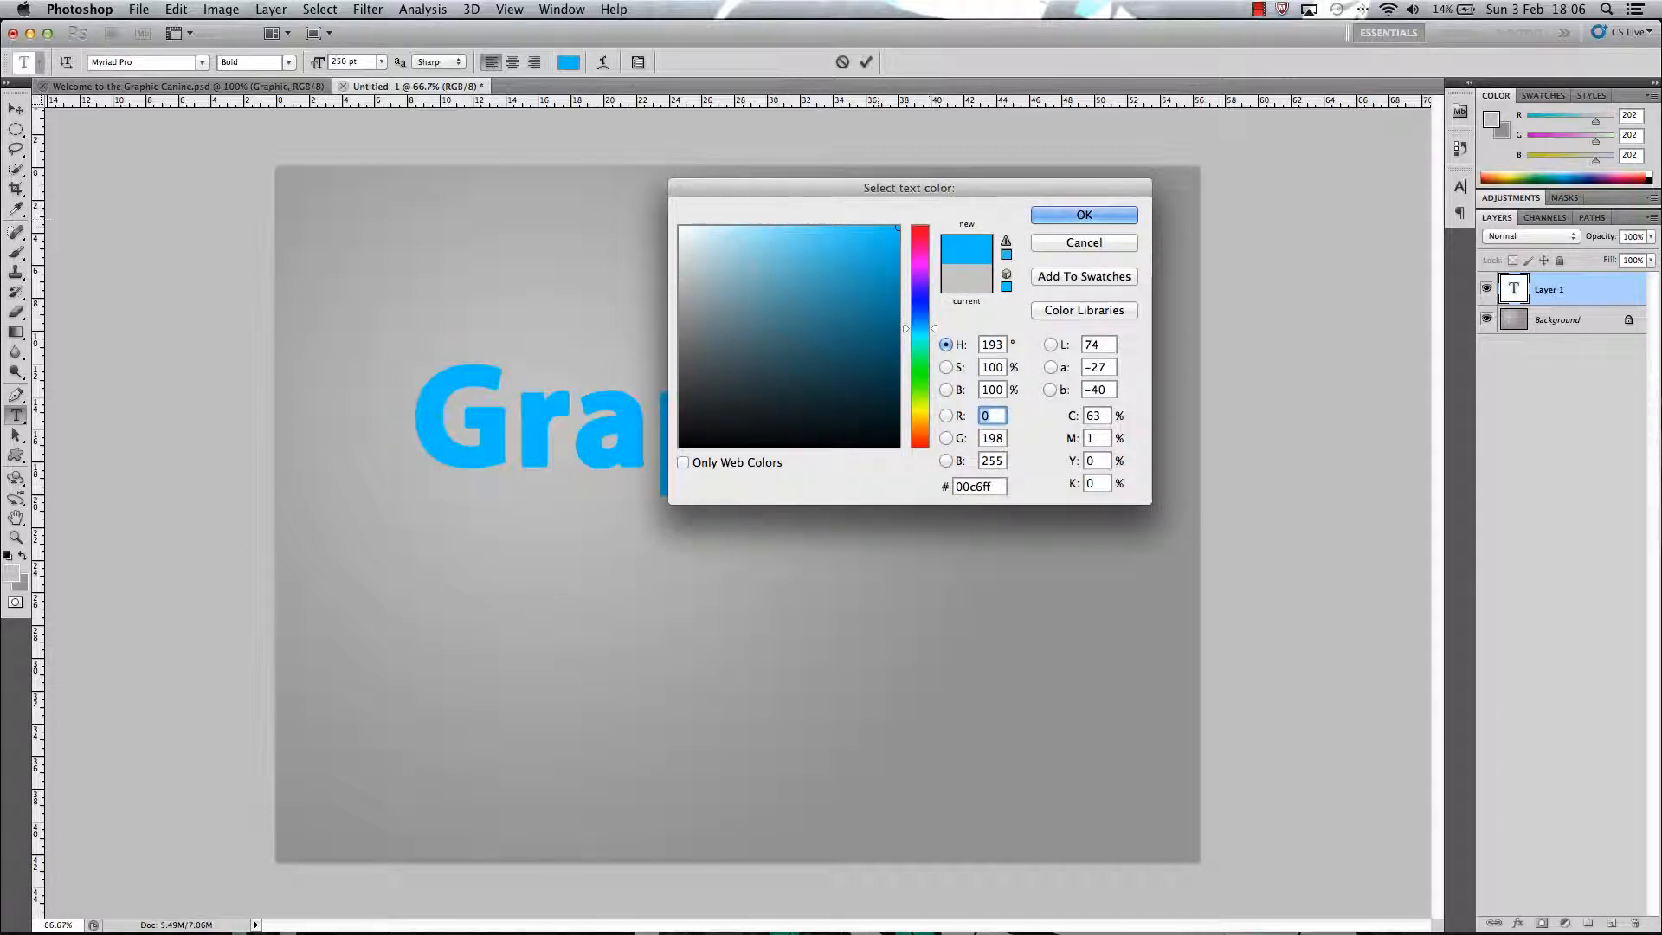
drag(925, 329, 925, 323)
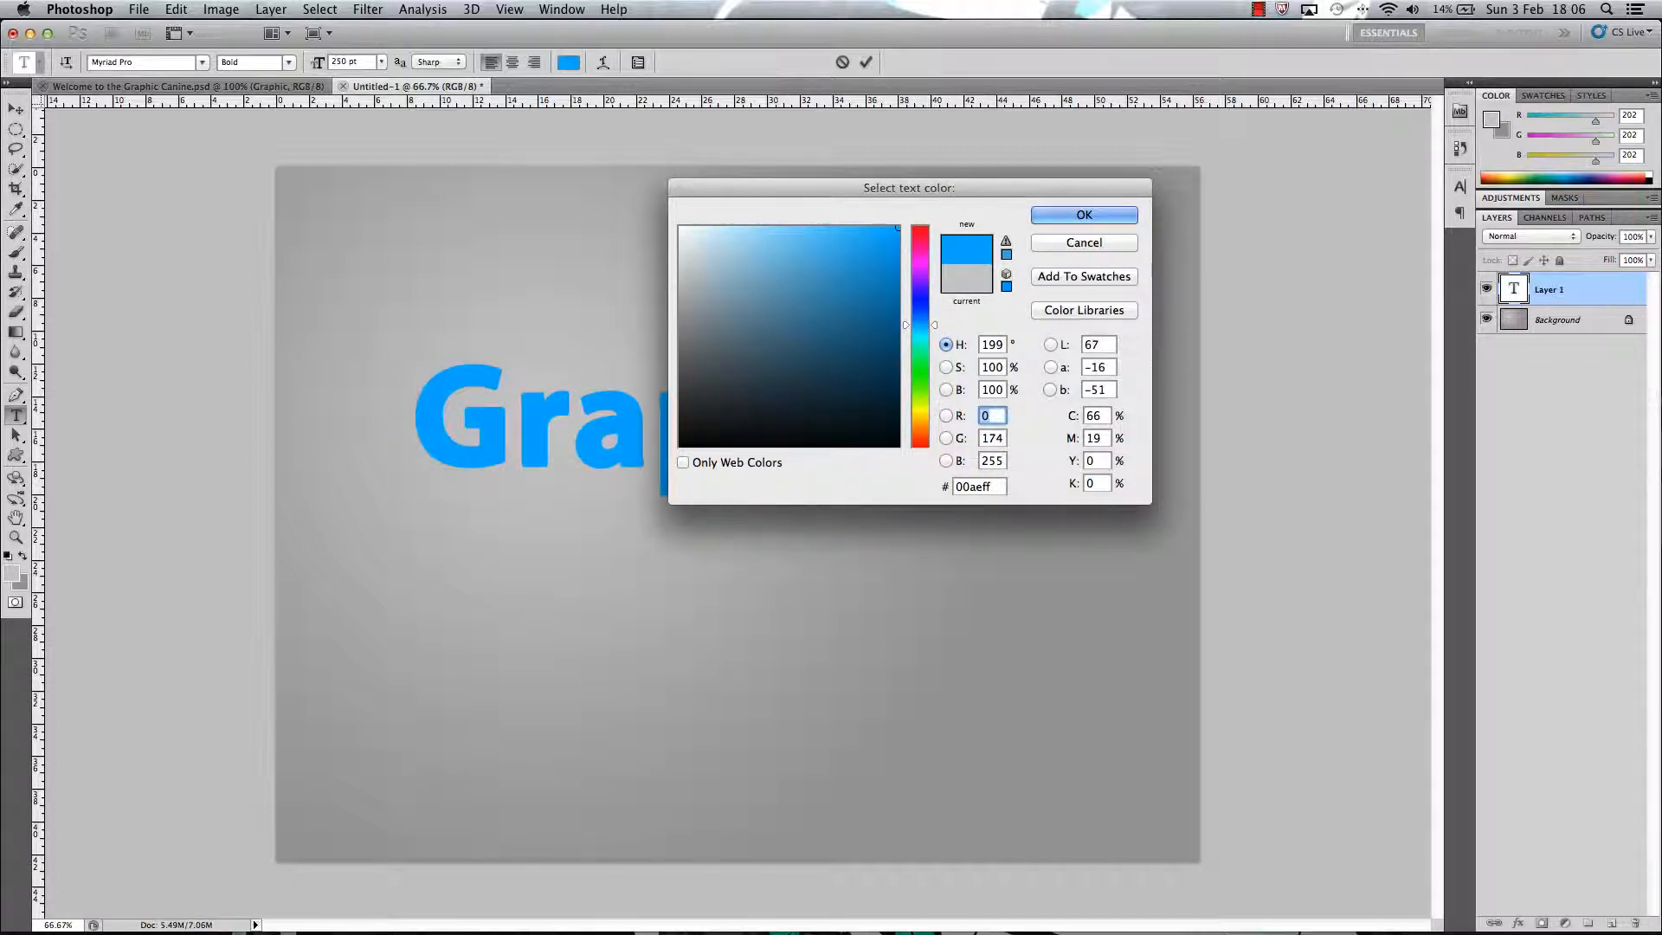
click(1085, 215)
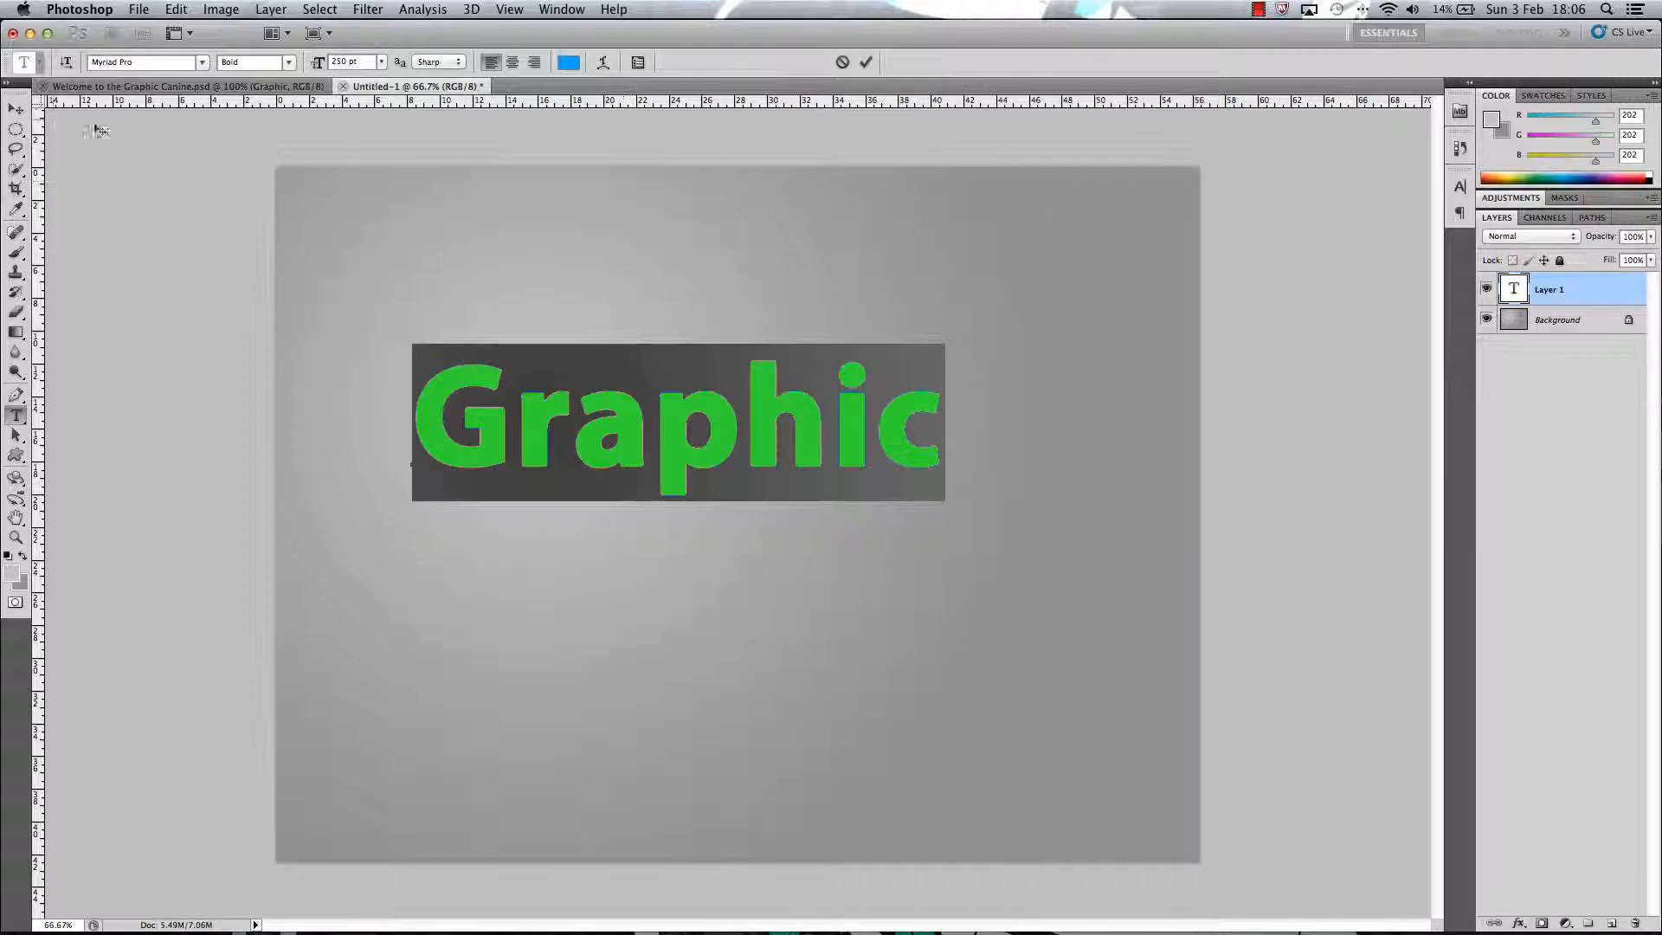
click(15, 108)
drag(707, 476, 628, 481)
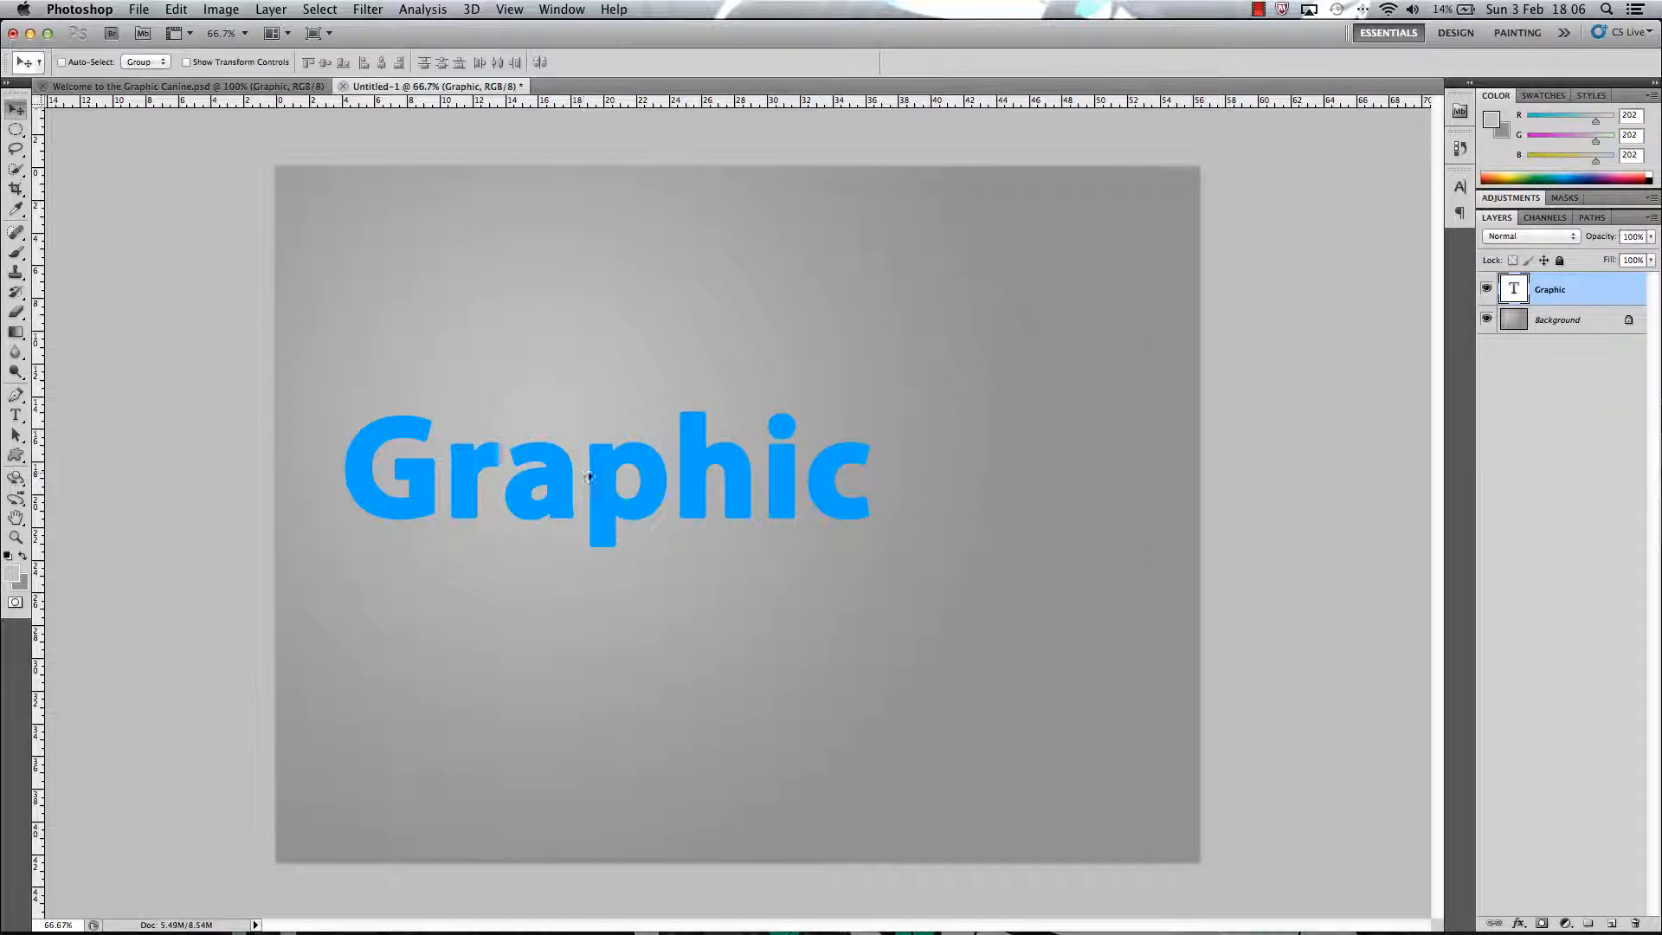
Add a Drop Shadow to the Graphic text layer with a distance of 2 px and a size of 20 px.
right_click(1595, 288)
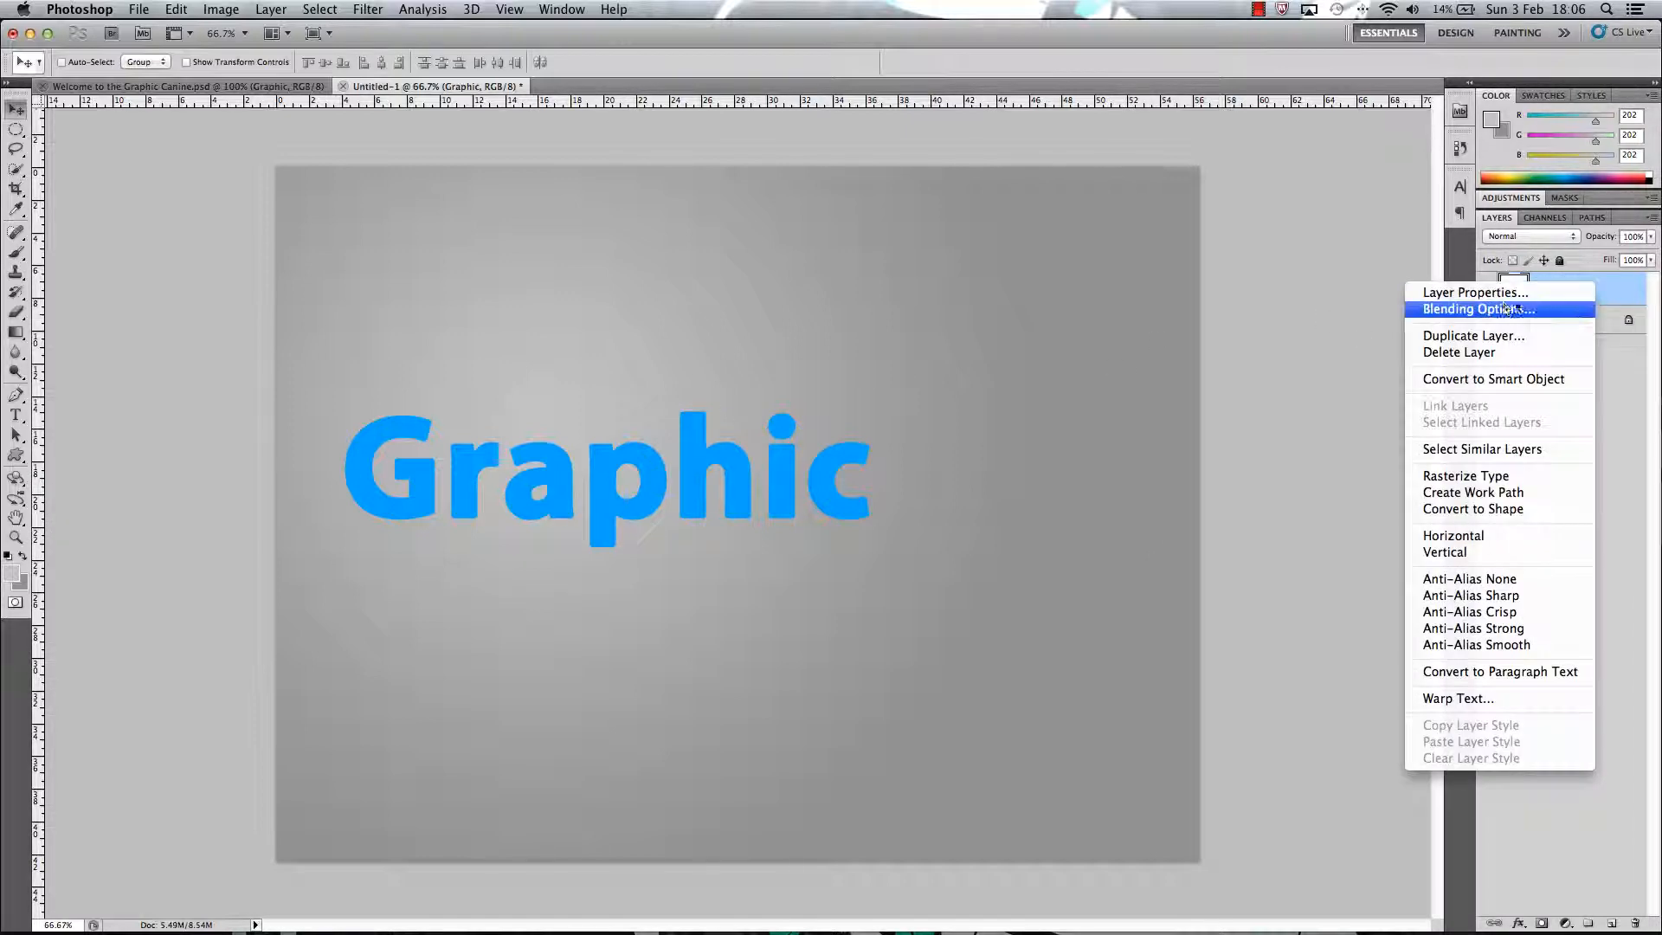
click(1448, 310)
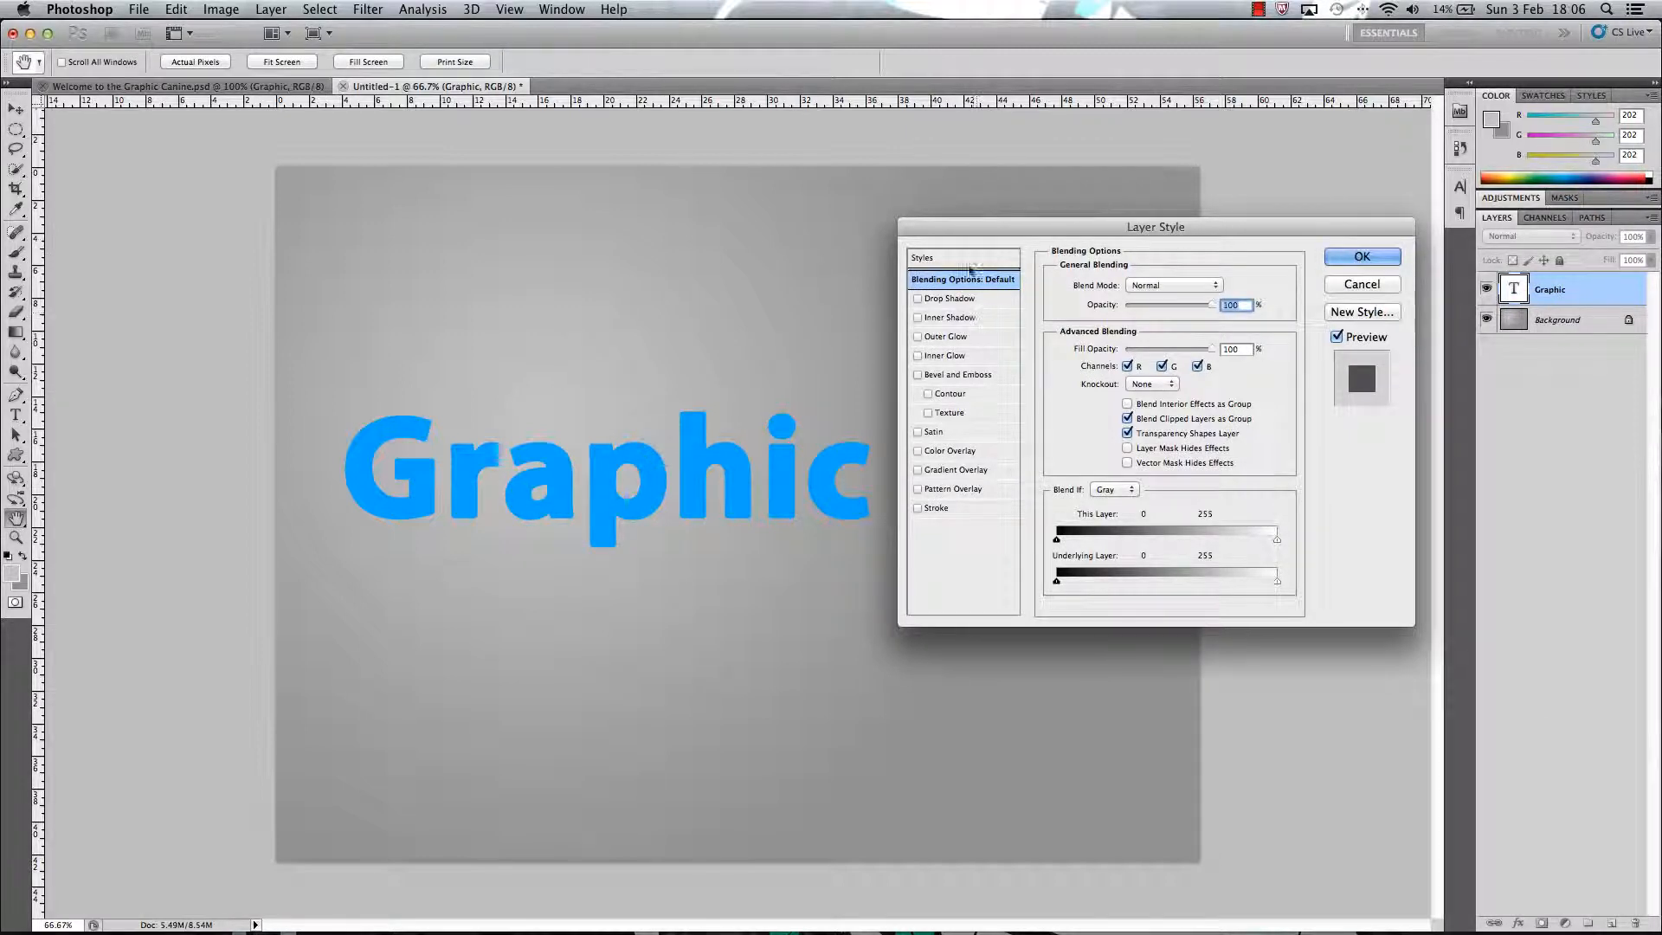
mouse_move(933, 231)
mouse_down()
mouse_move(883, 257)
mouse_move(938, 230)
mouse_up()
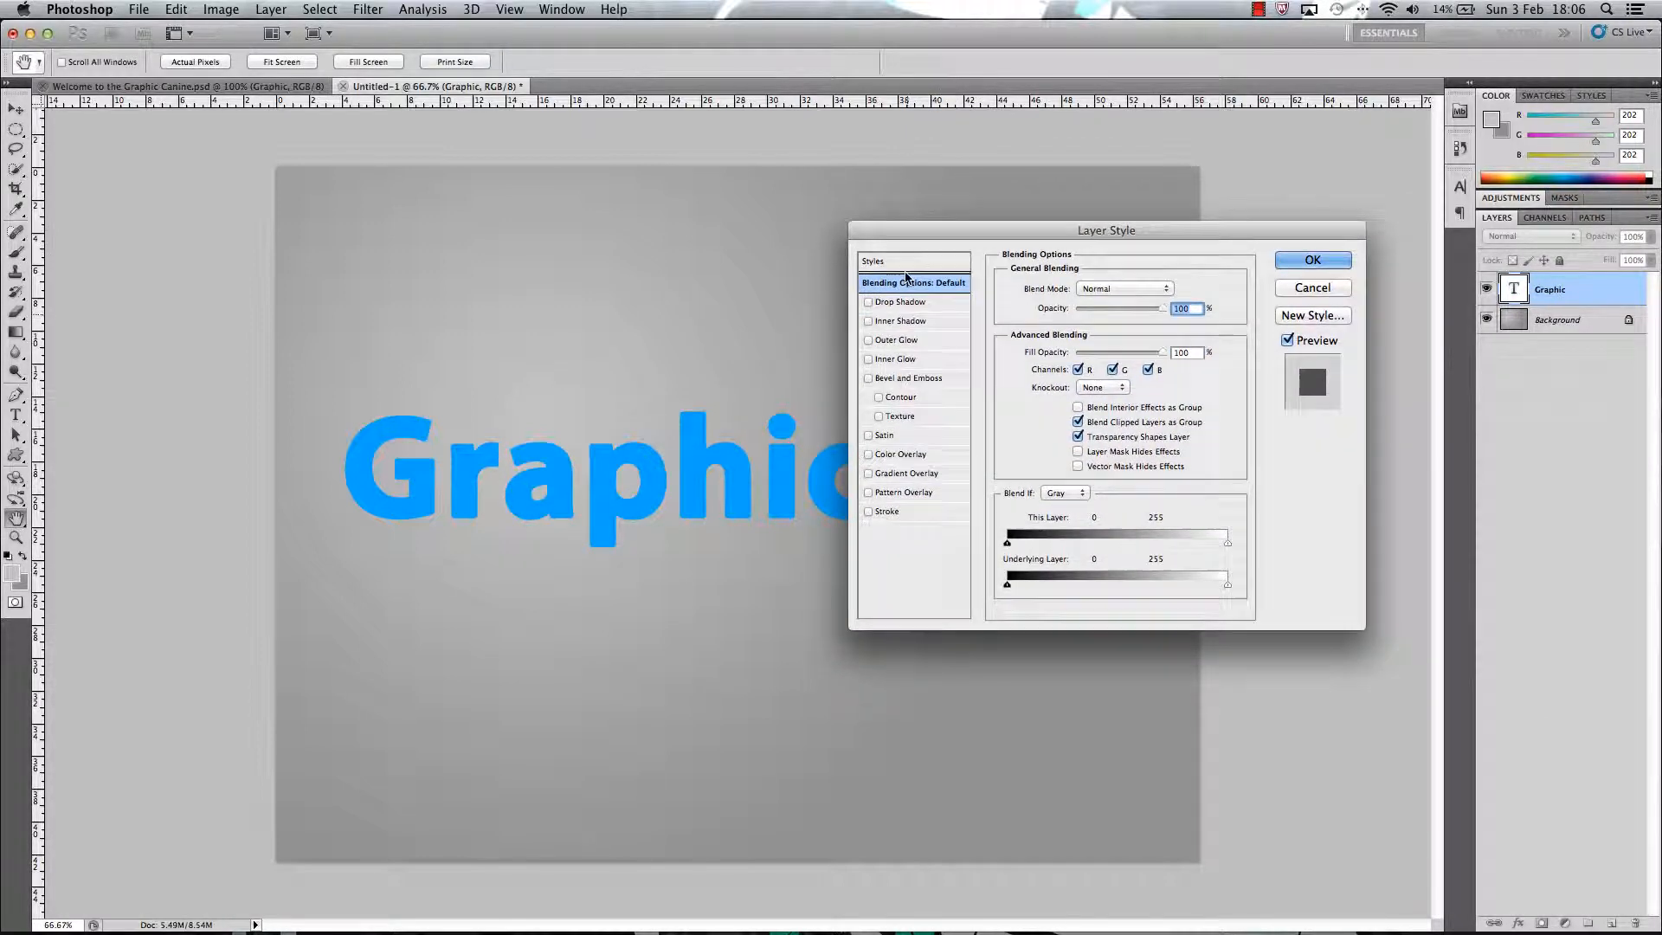
click(870, 302)
click(907, 303)
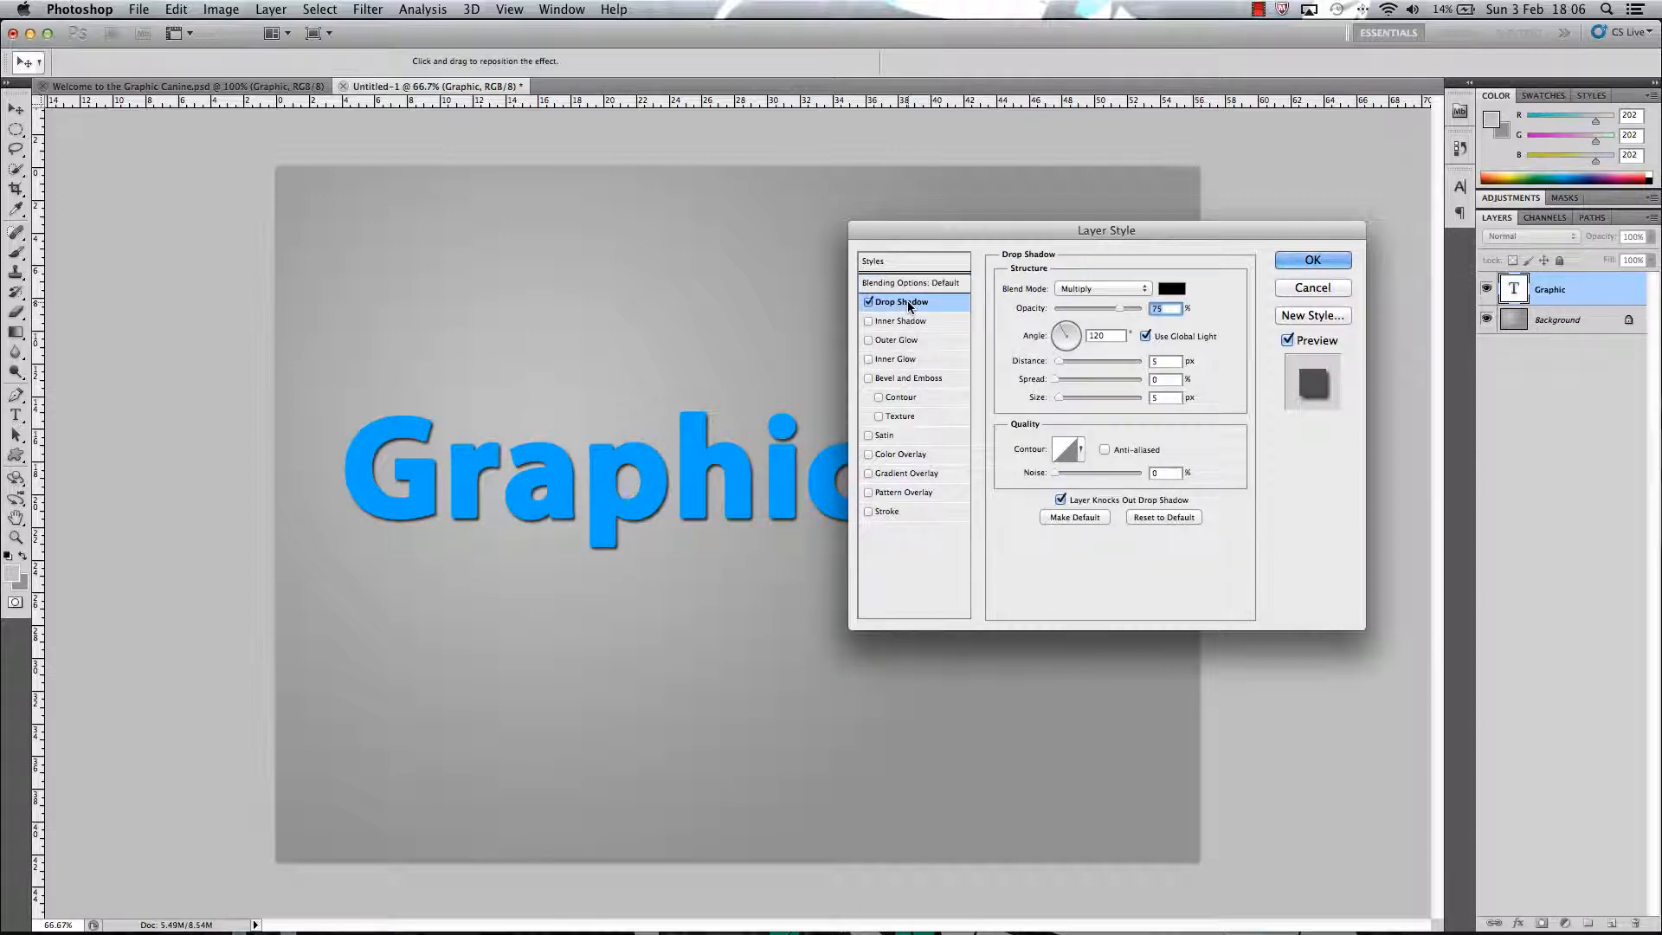
click(1152, 360)
text(2)
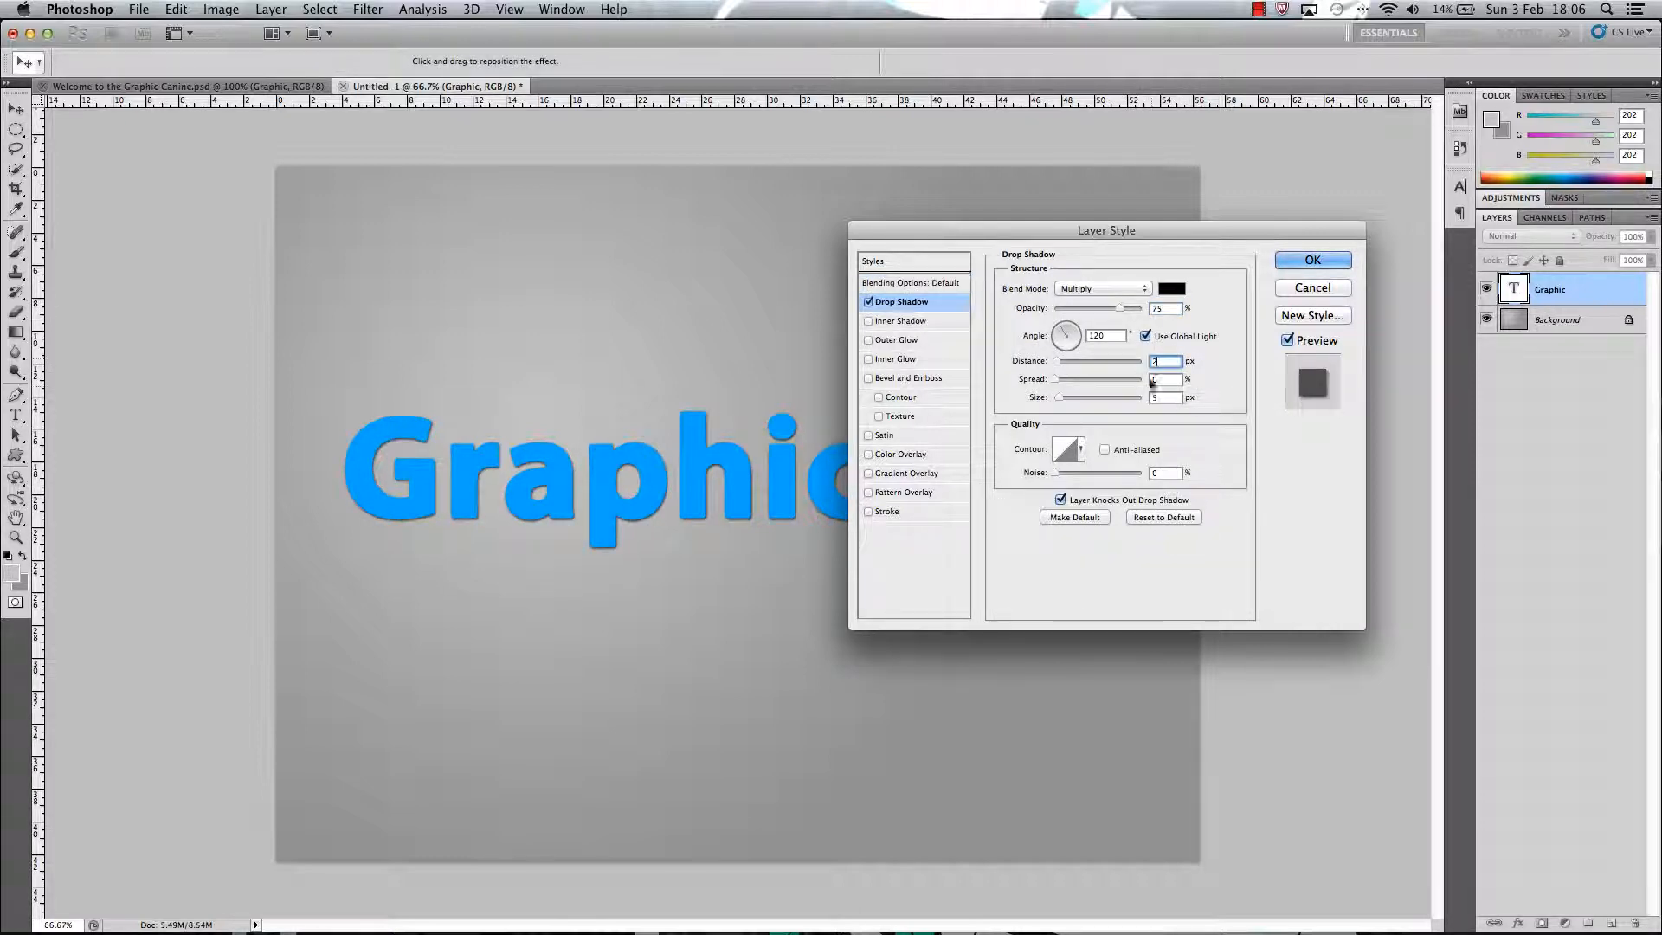
click(1171, 395)
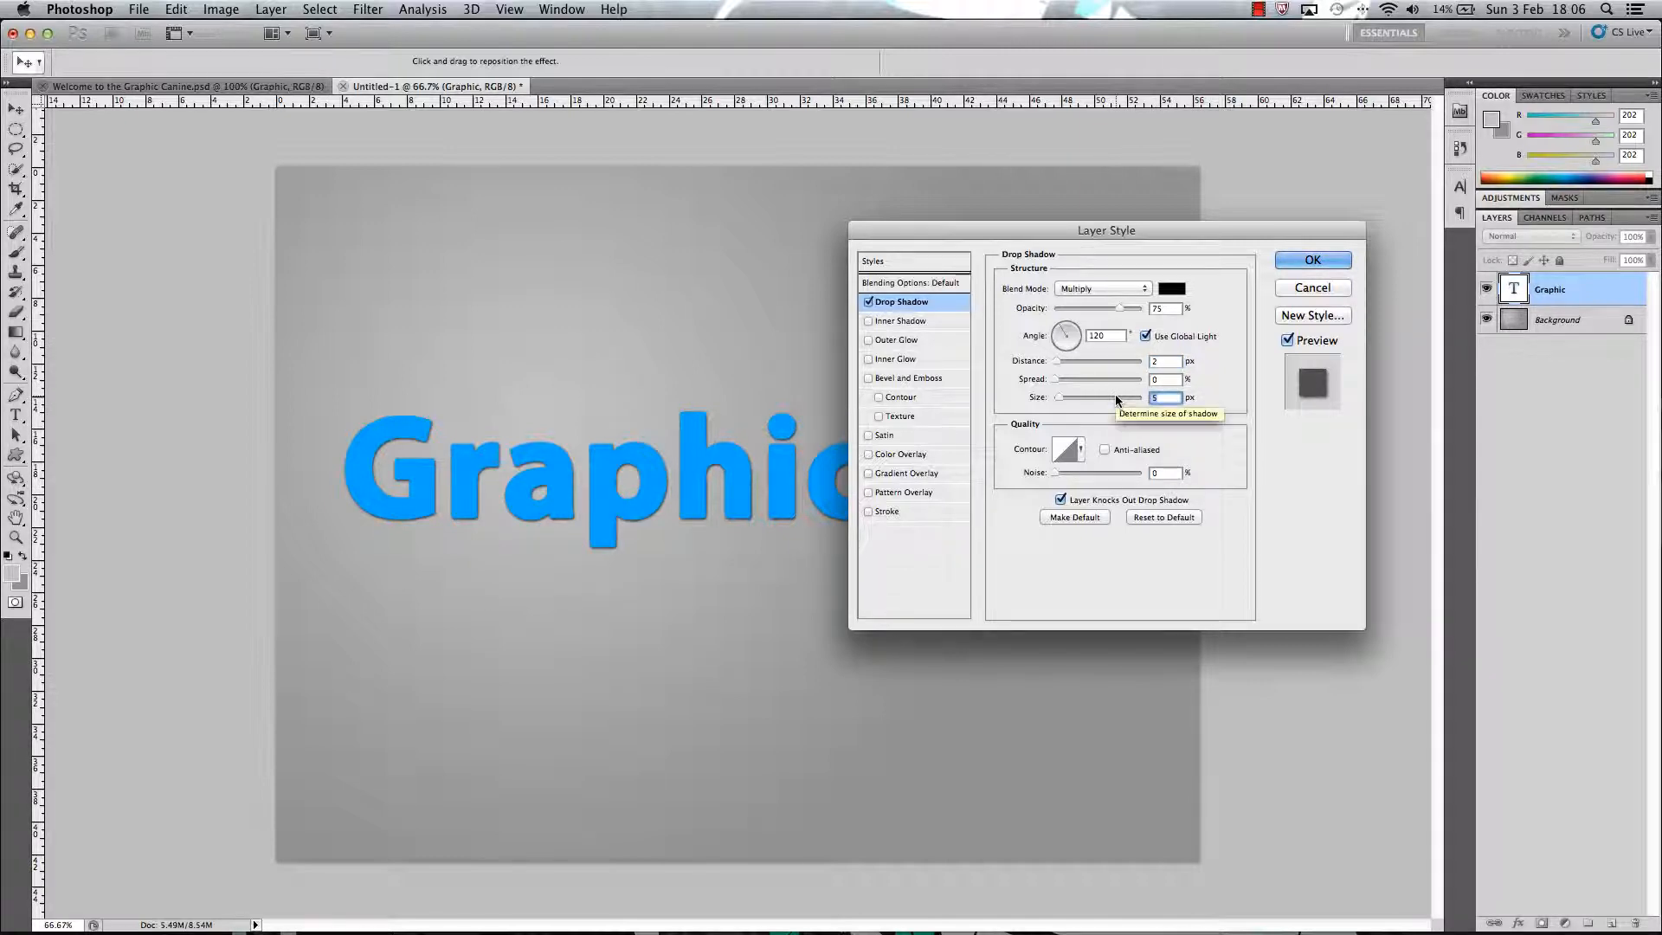
text(20)
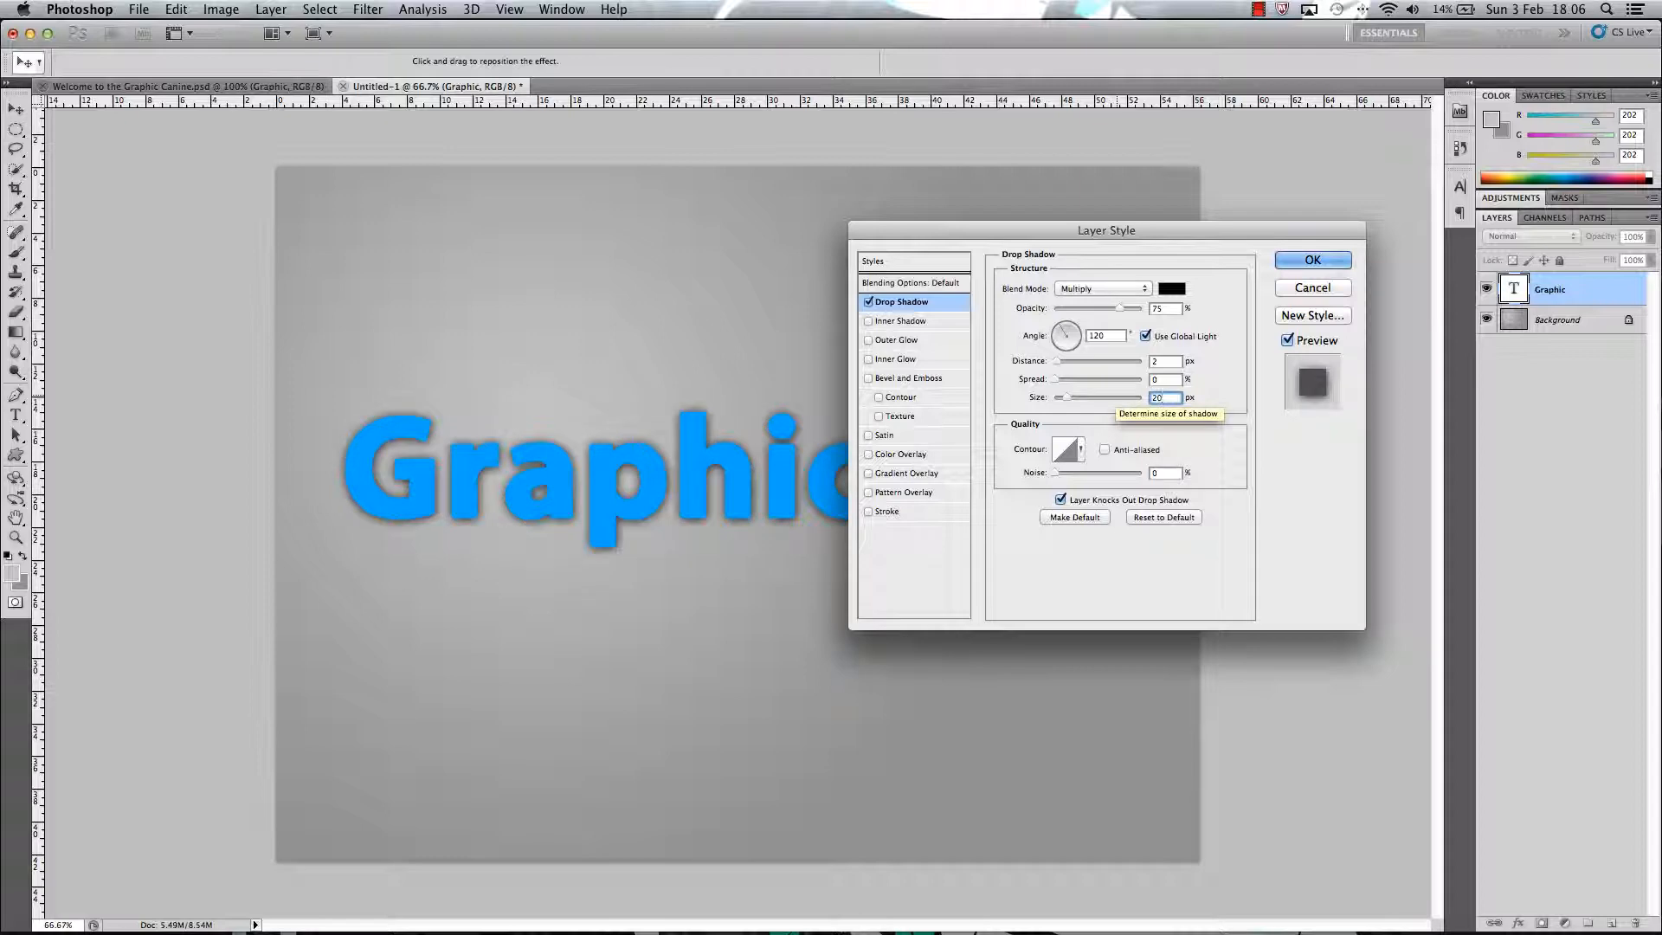
Add an Inner Shadow to the Graphic layer with a distance of 2 px and a size of 12 px.
click(904, 321)
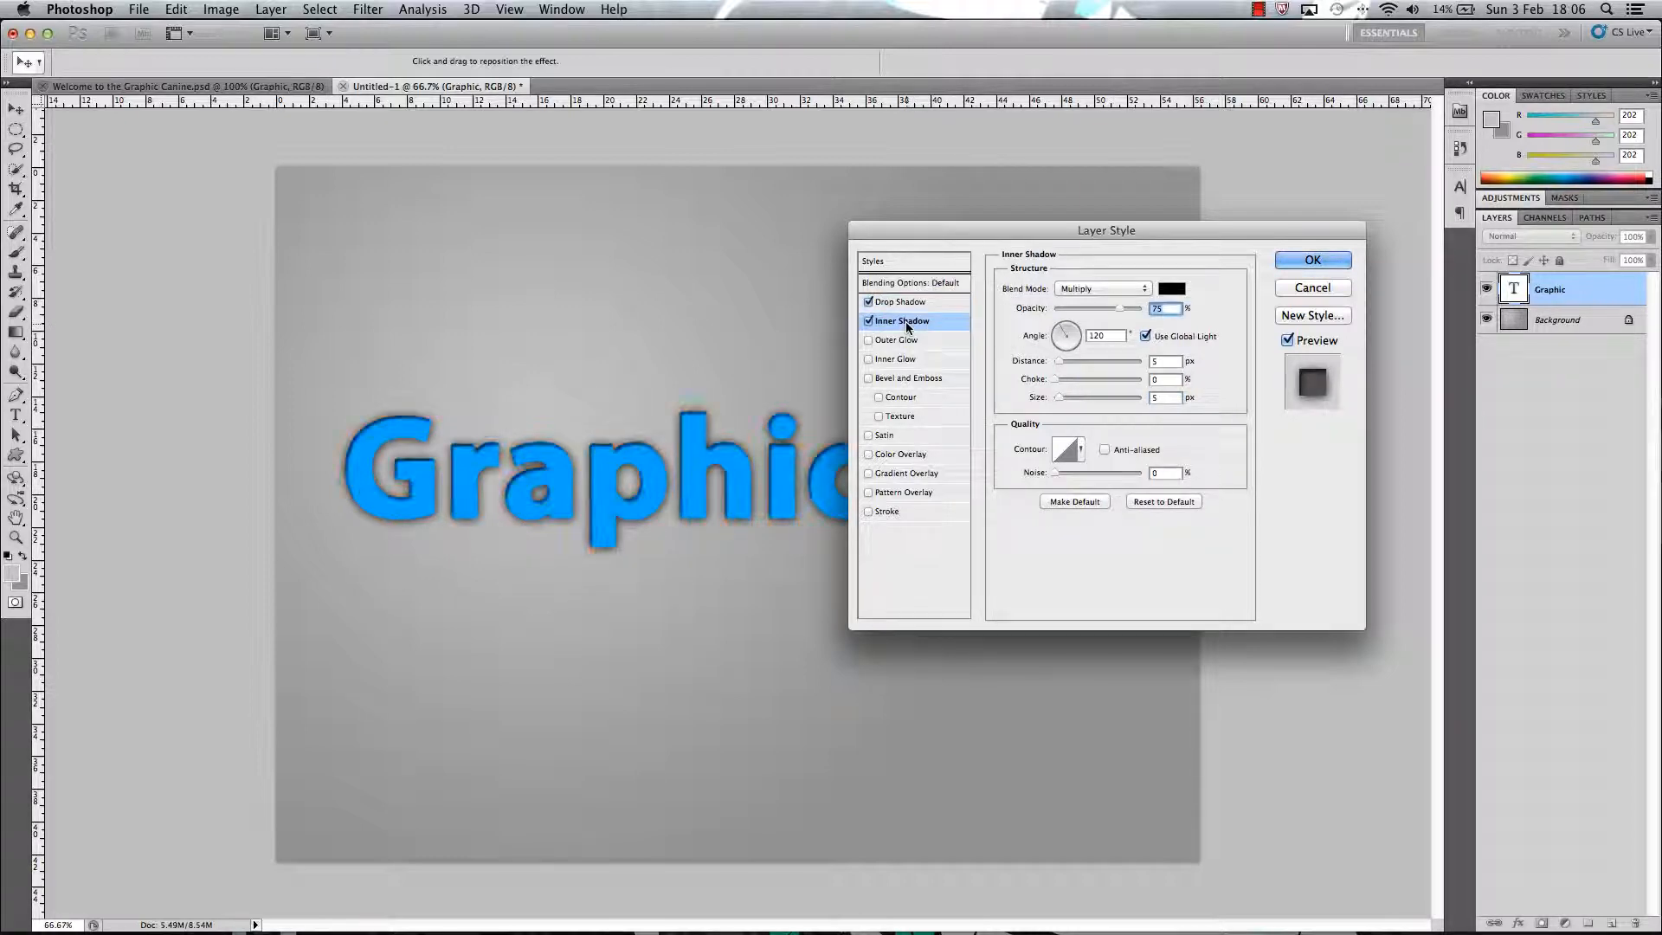
click(1169, 361)
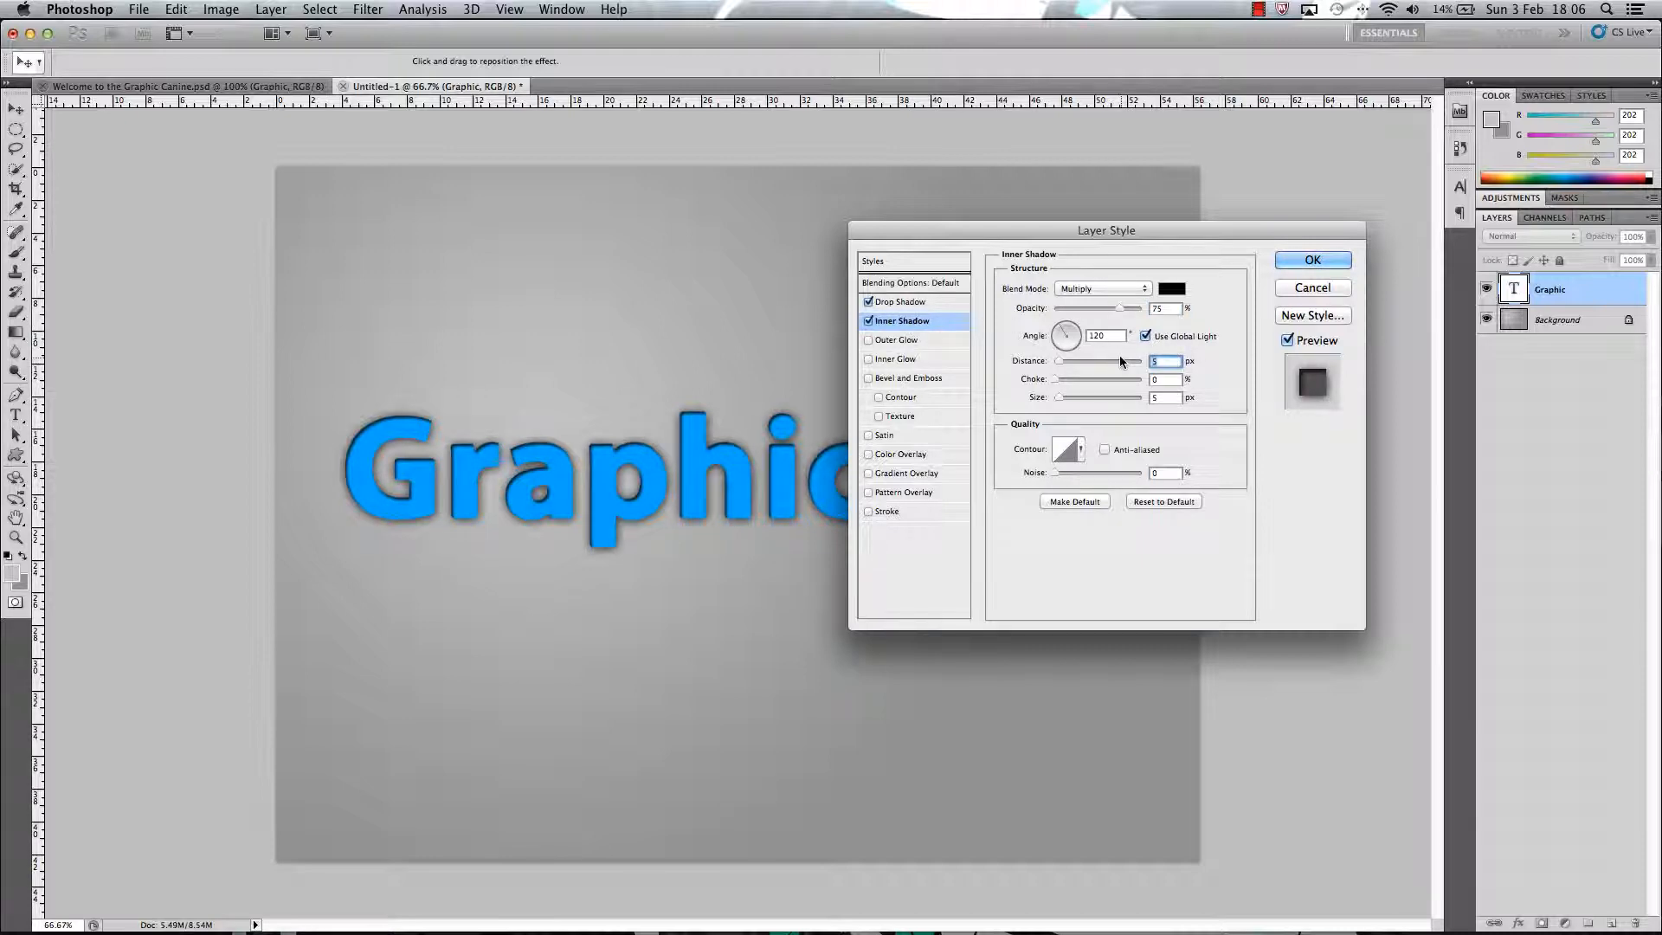
text(2)
click(1160, 398)
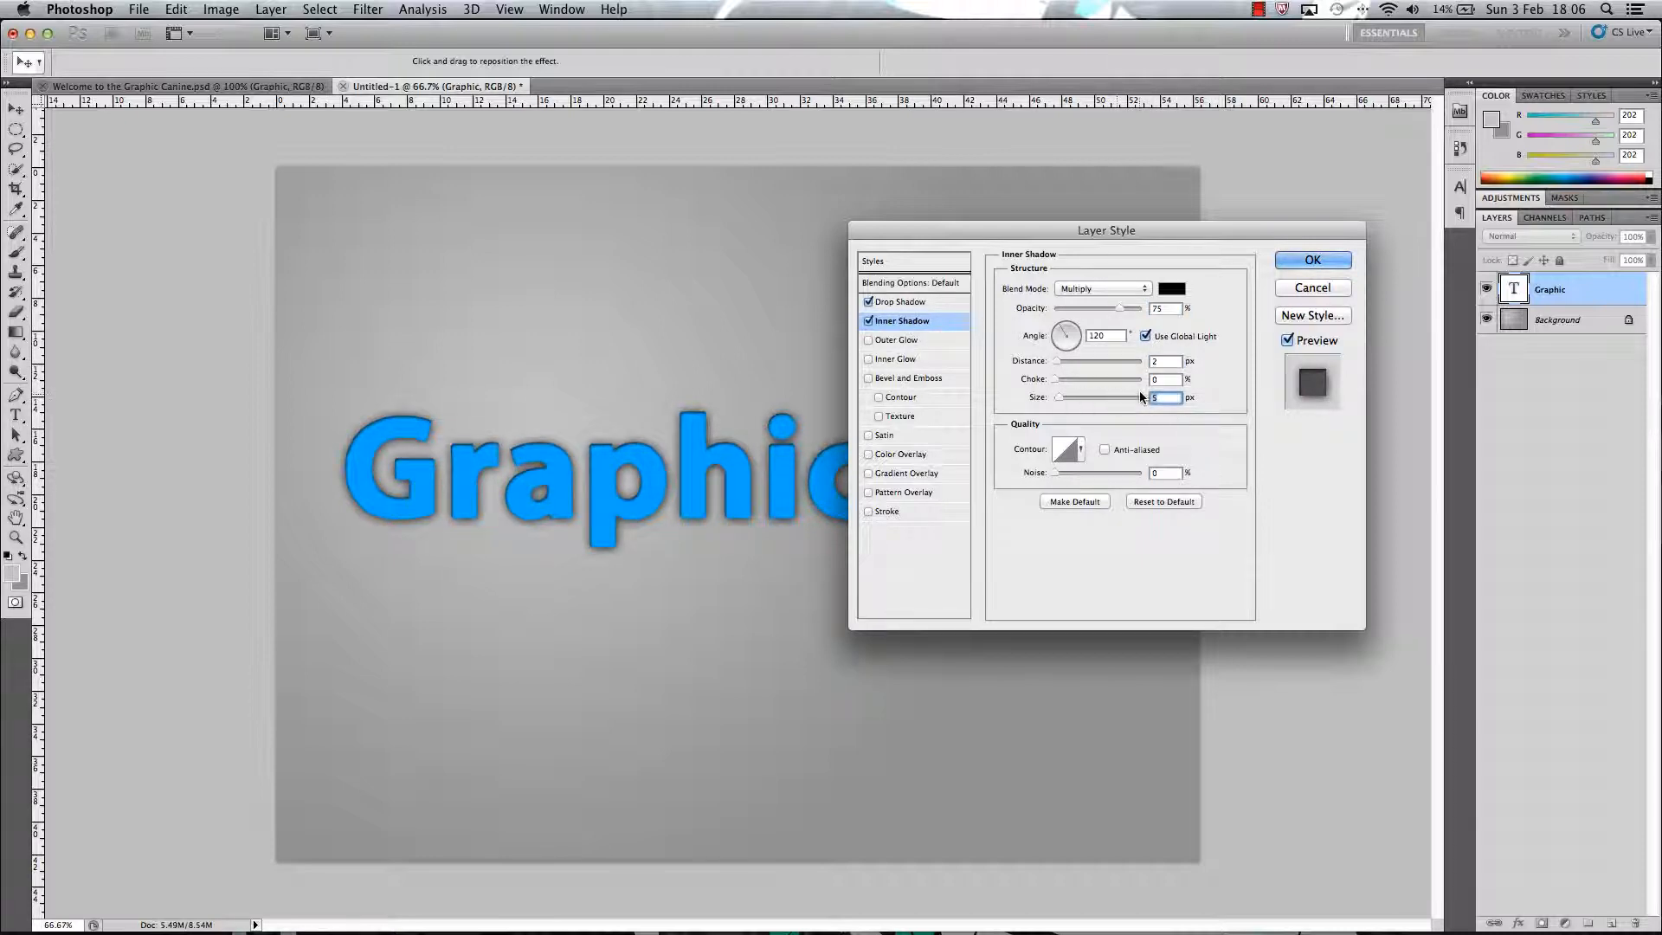
text(12)
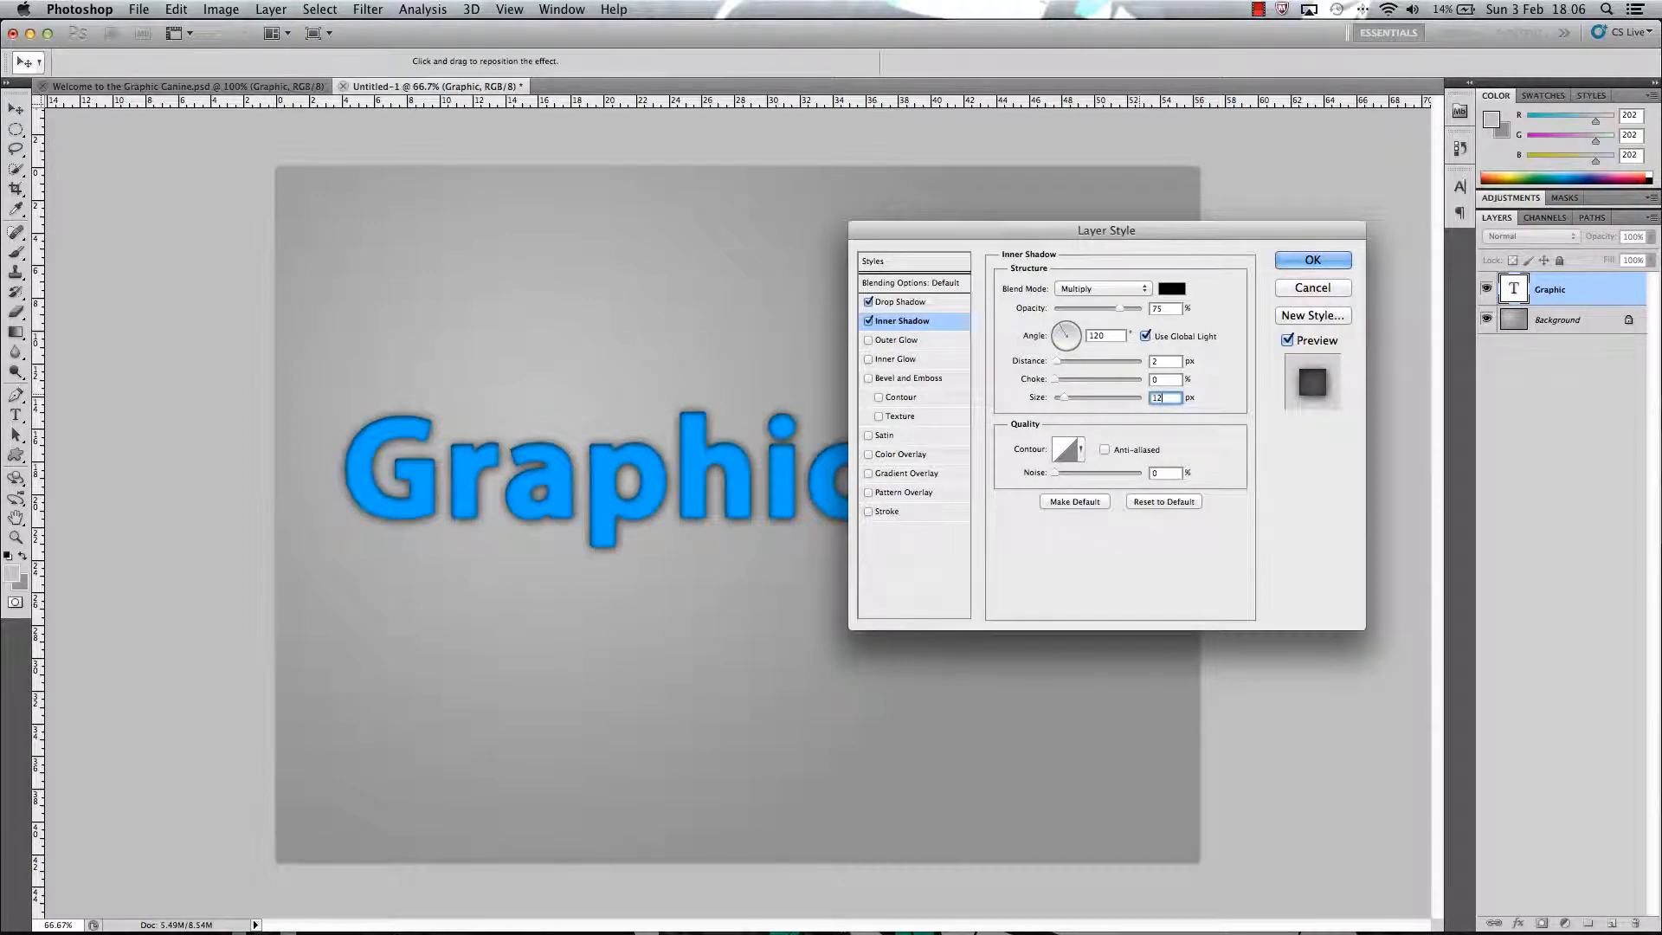
Add an Outer Glow to the Graphic layer using the blue sampled from the text, with a size of 12 px.
click(891, 340)
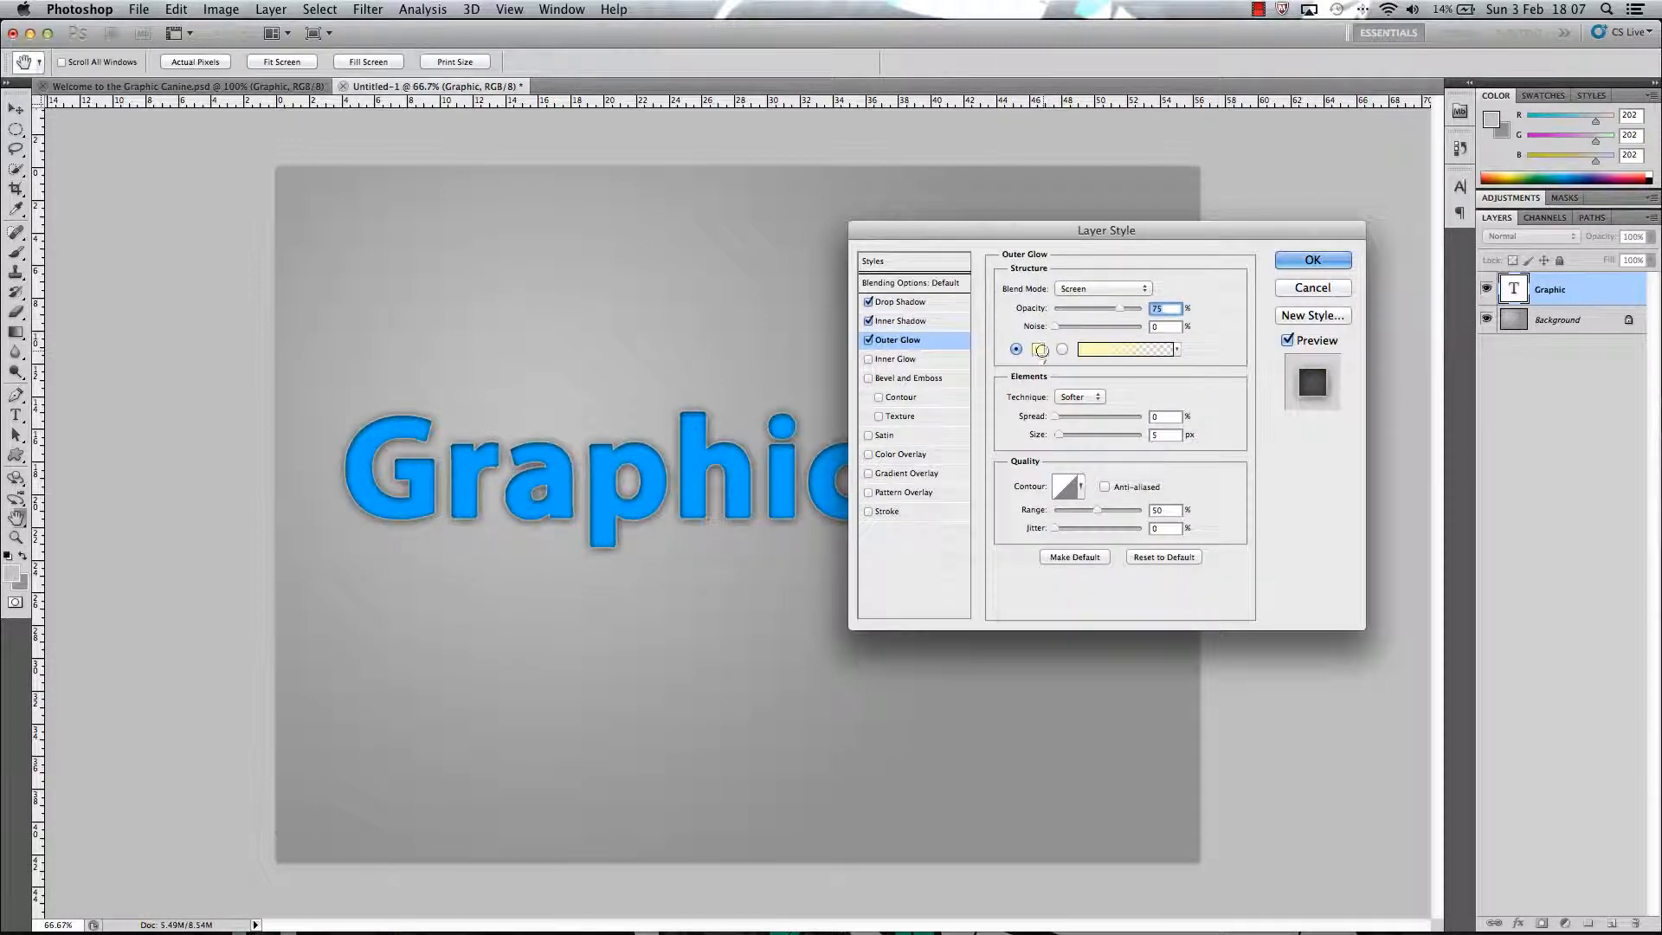
click(1038, 349)
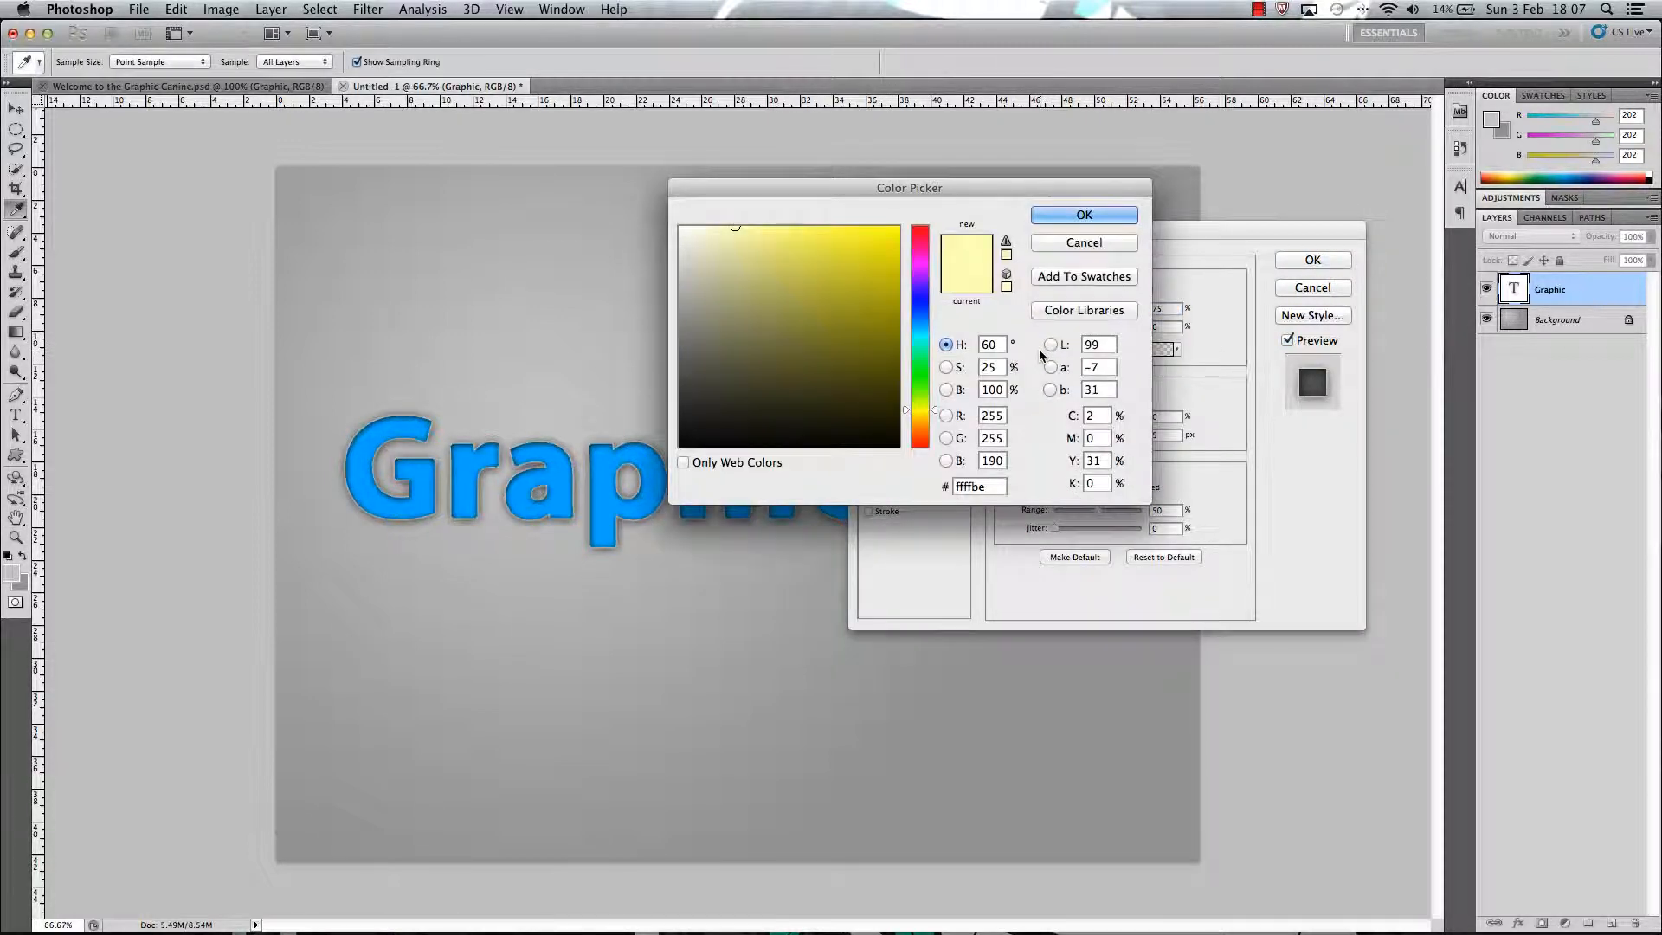
click(613, 492)
click(1081, 215)
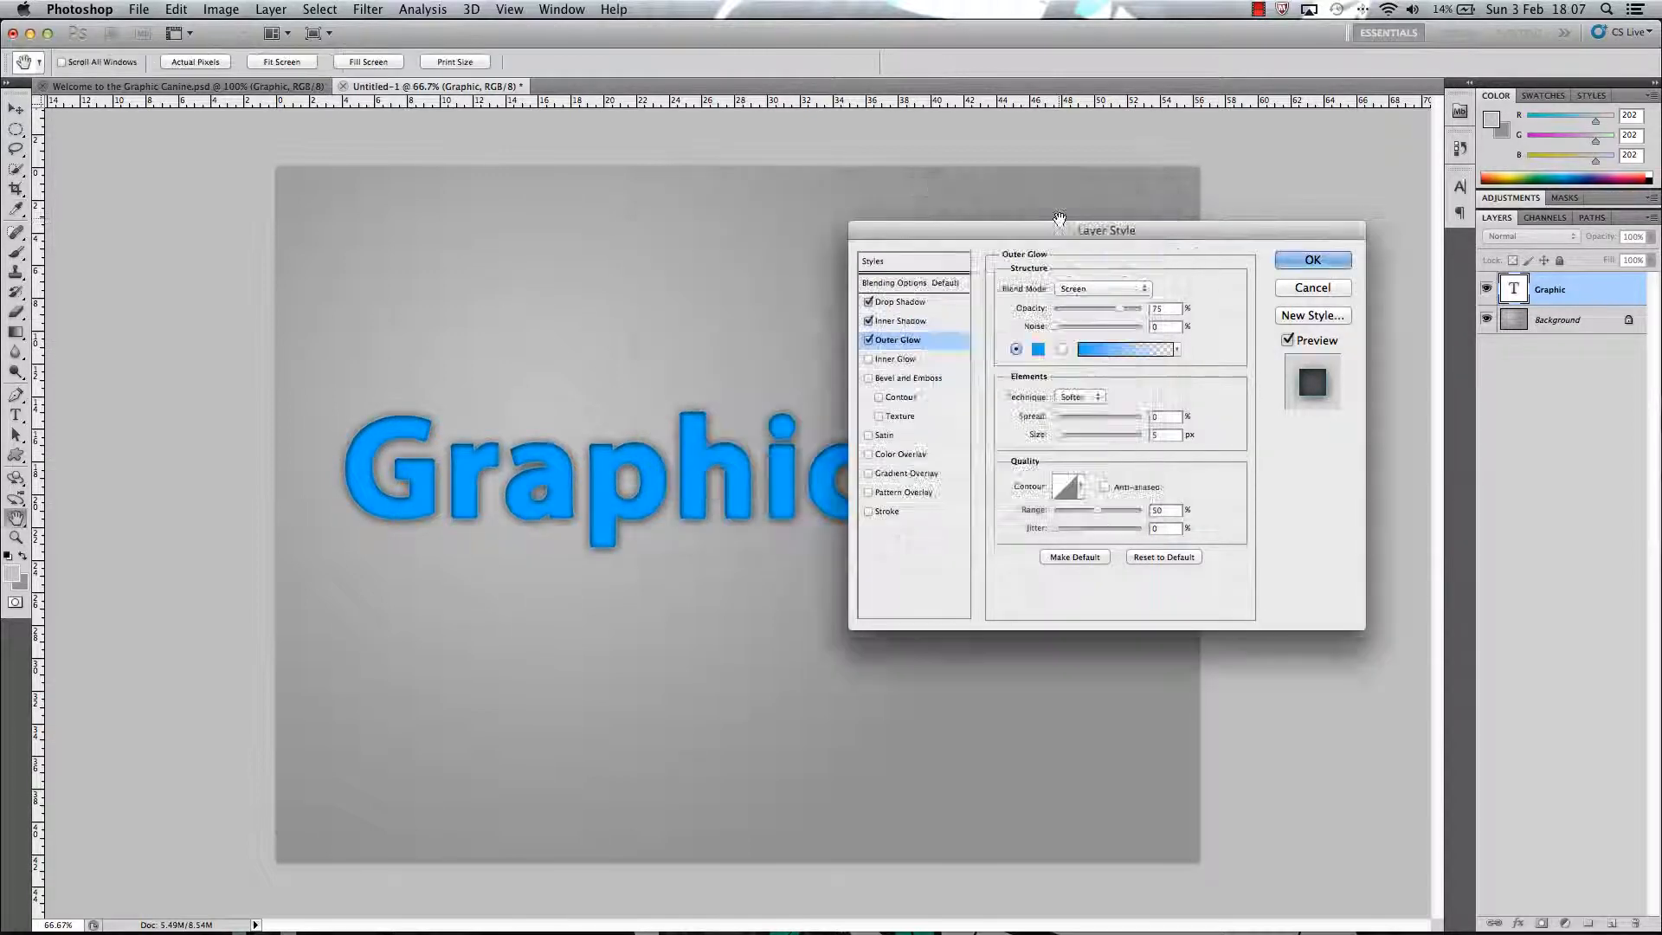
drag(1168, 435, 1147, 435)
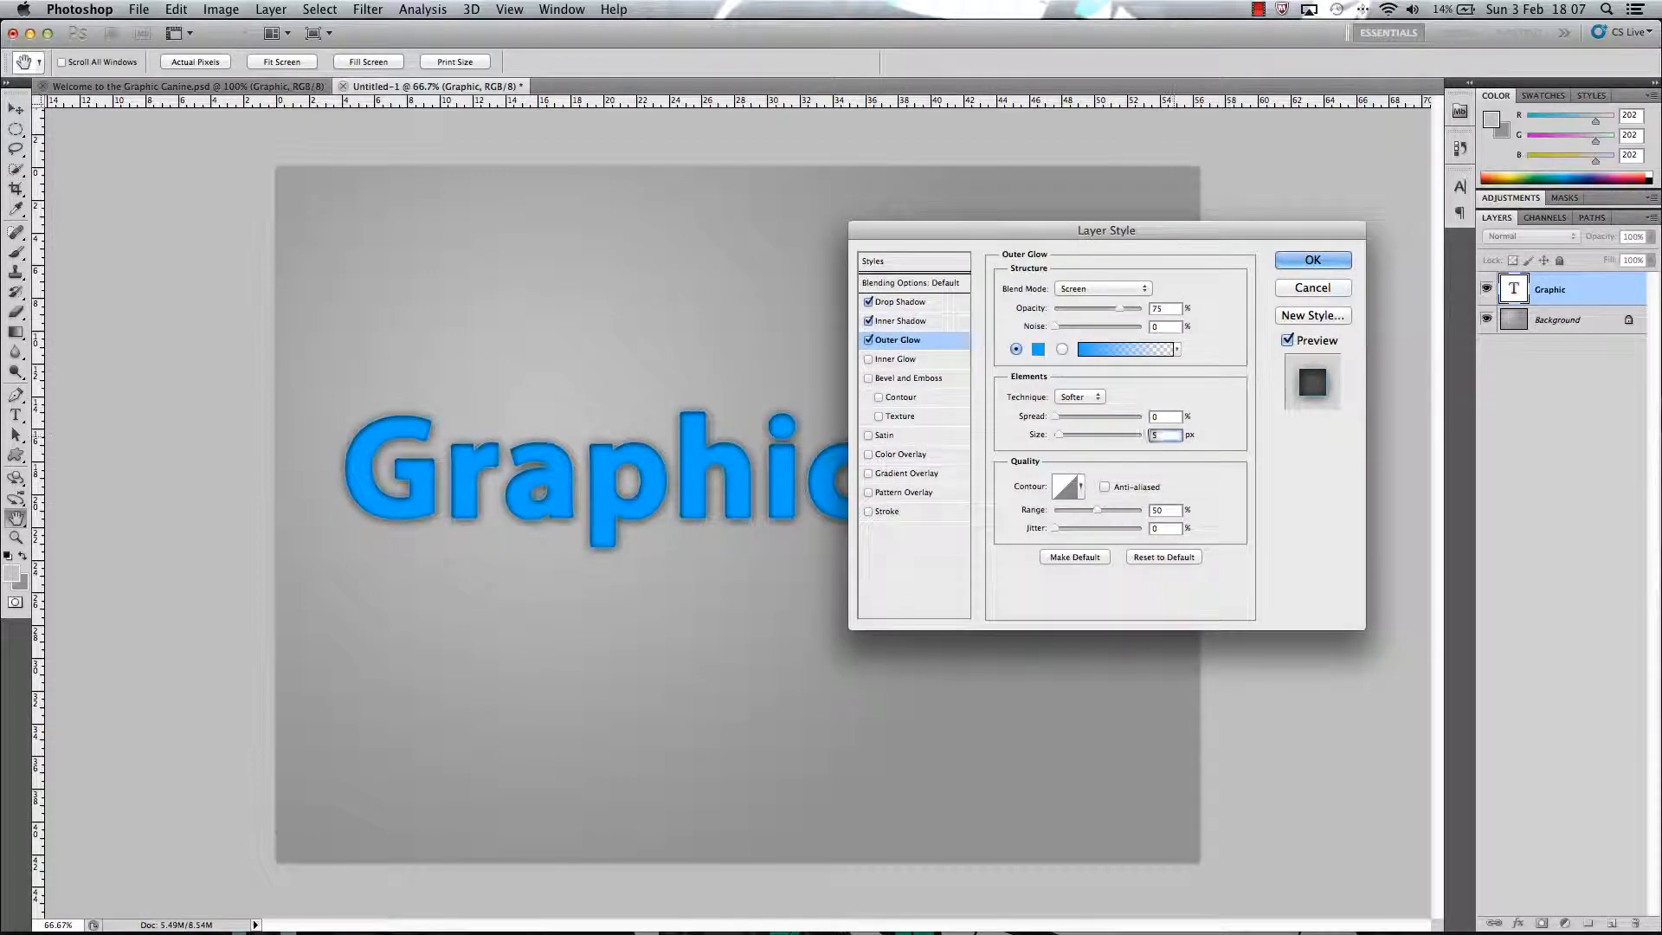
text(12)
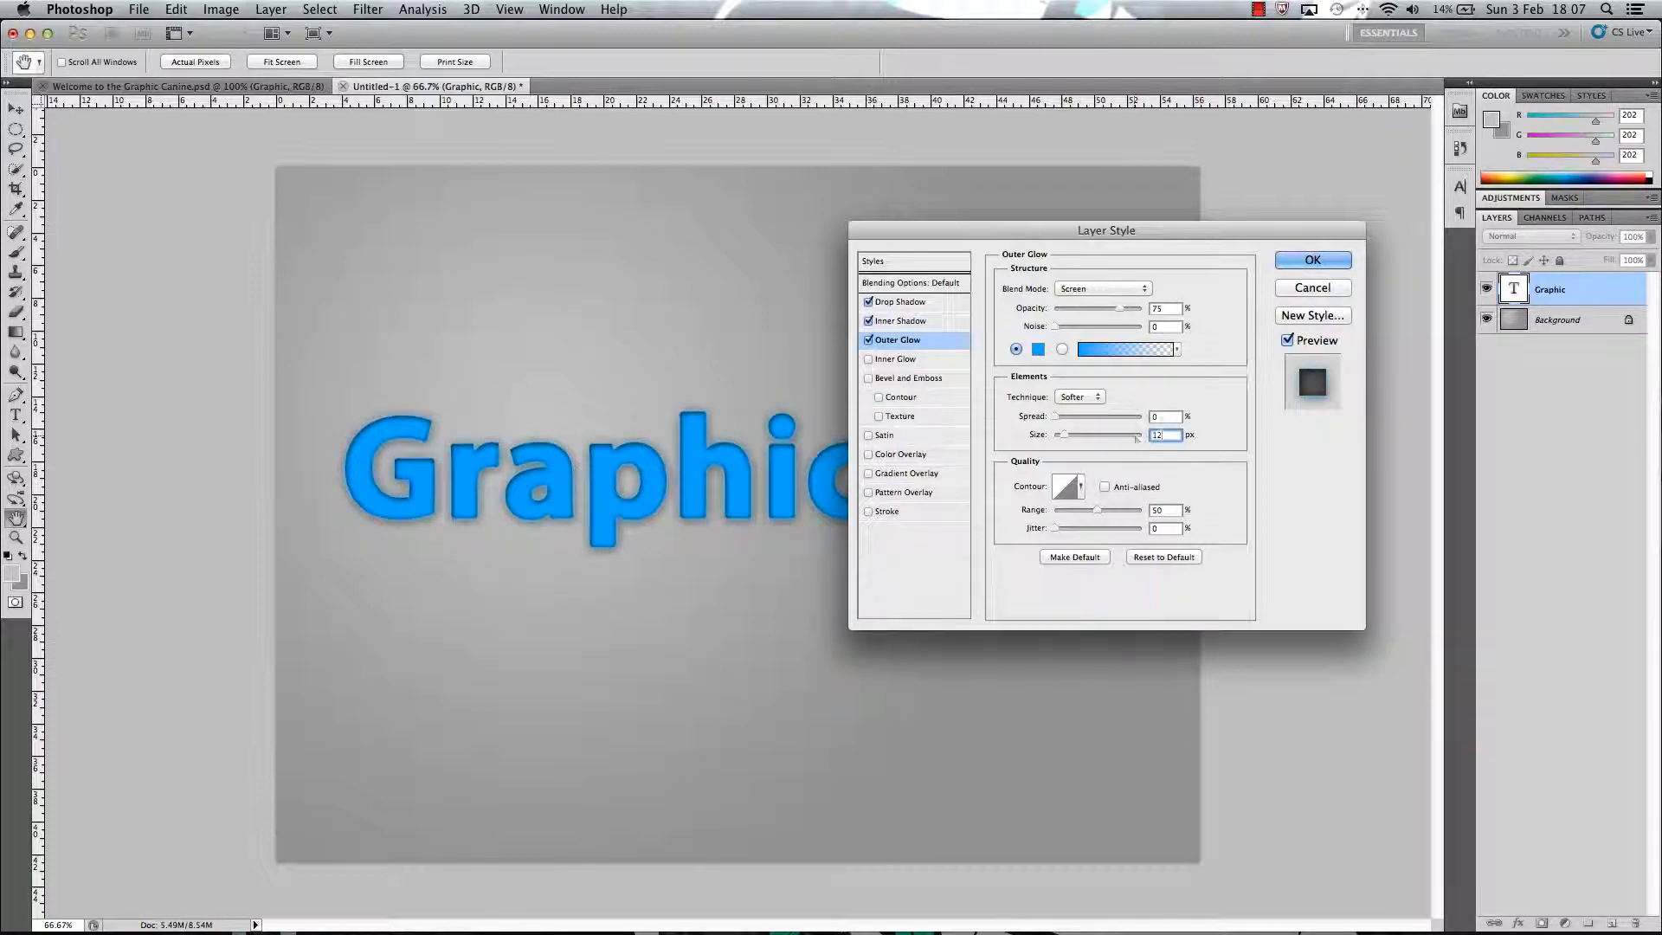
Lower the Outer Glow opacity to about 45%, and add Bevel and Emboss with its Contour set to the Rounded Steps shape.
drag(1120, 308, 1093, 306)
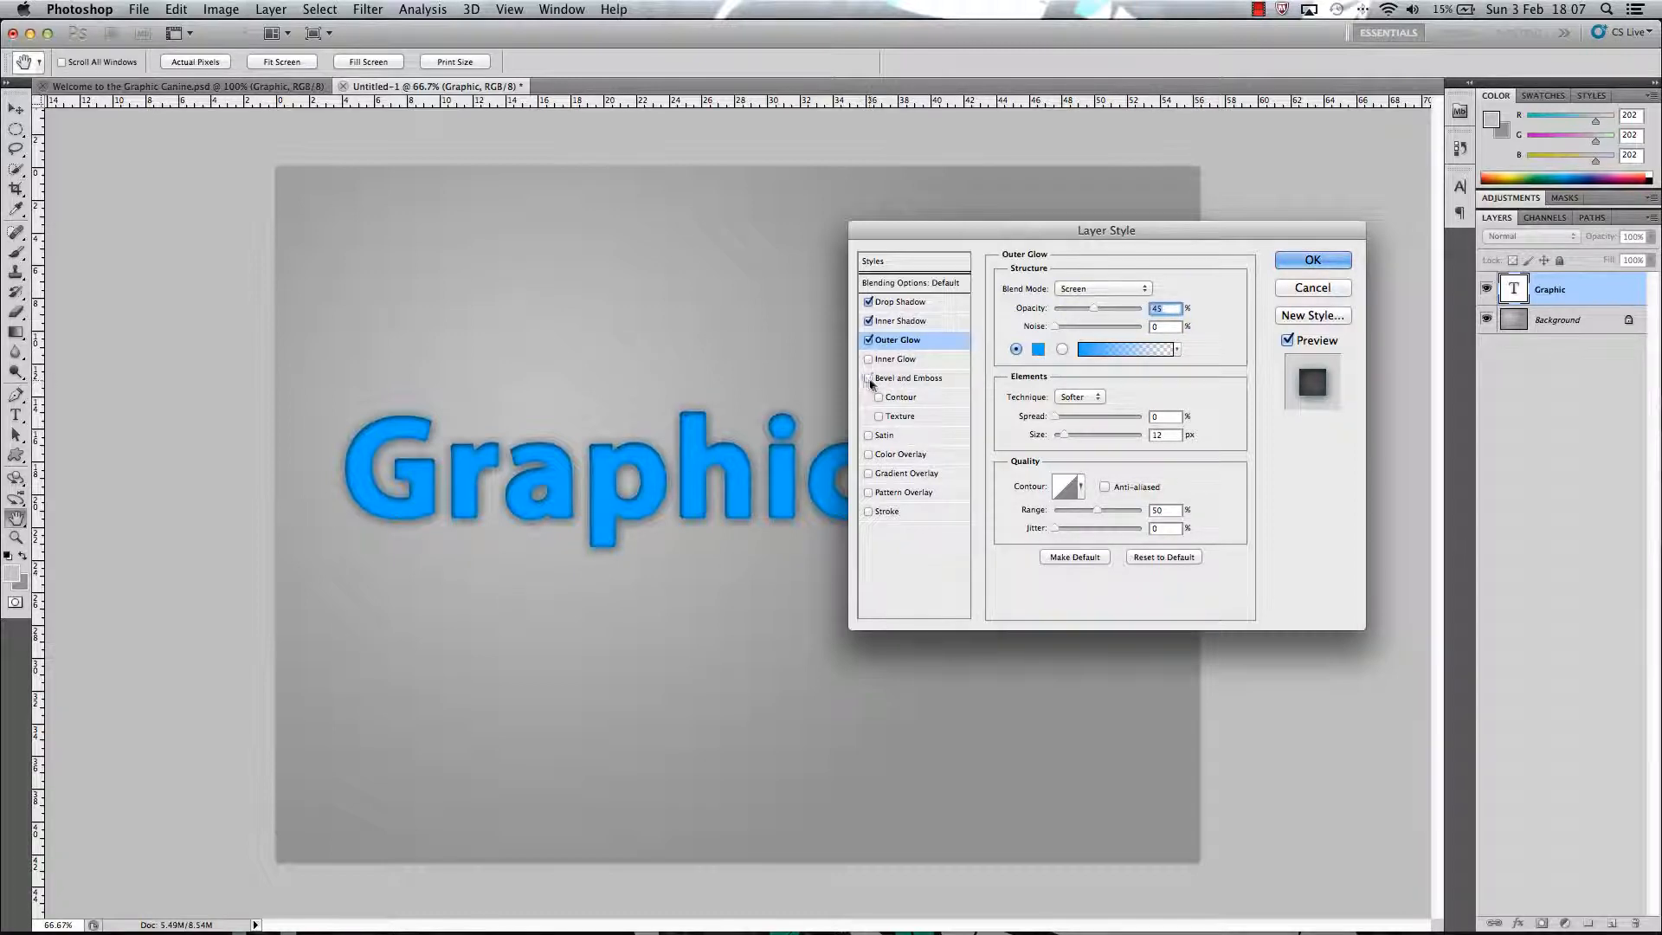
click(868, 377)
click(913, 379)
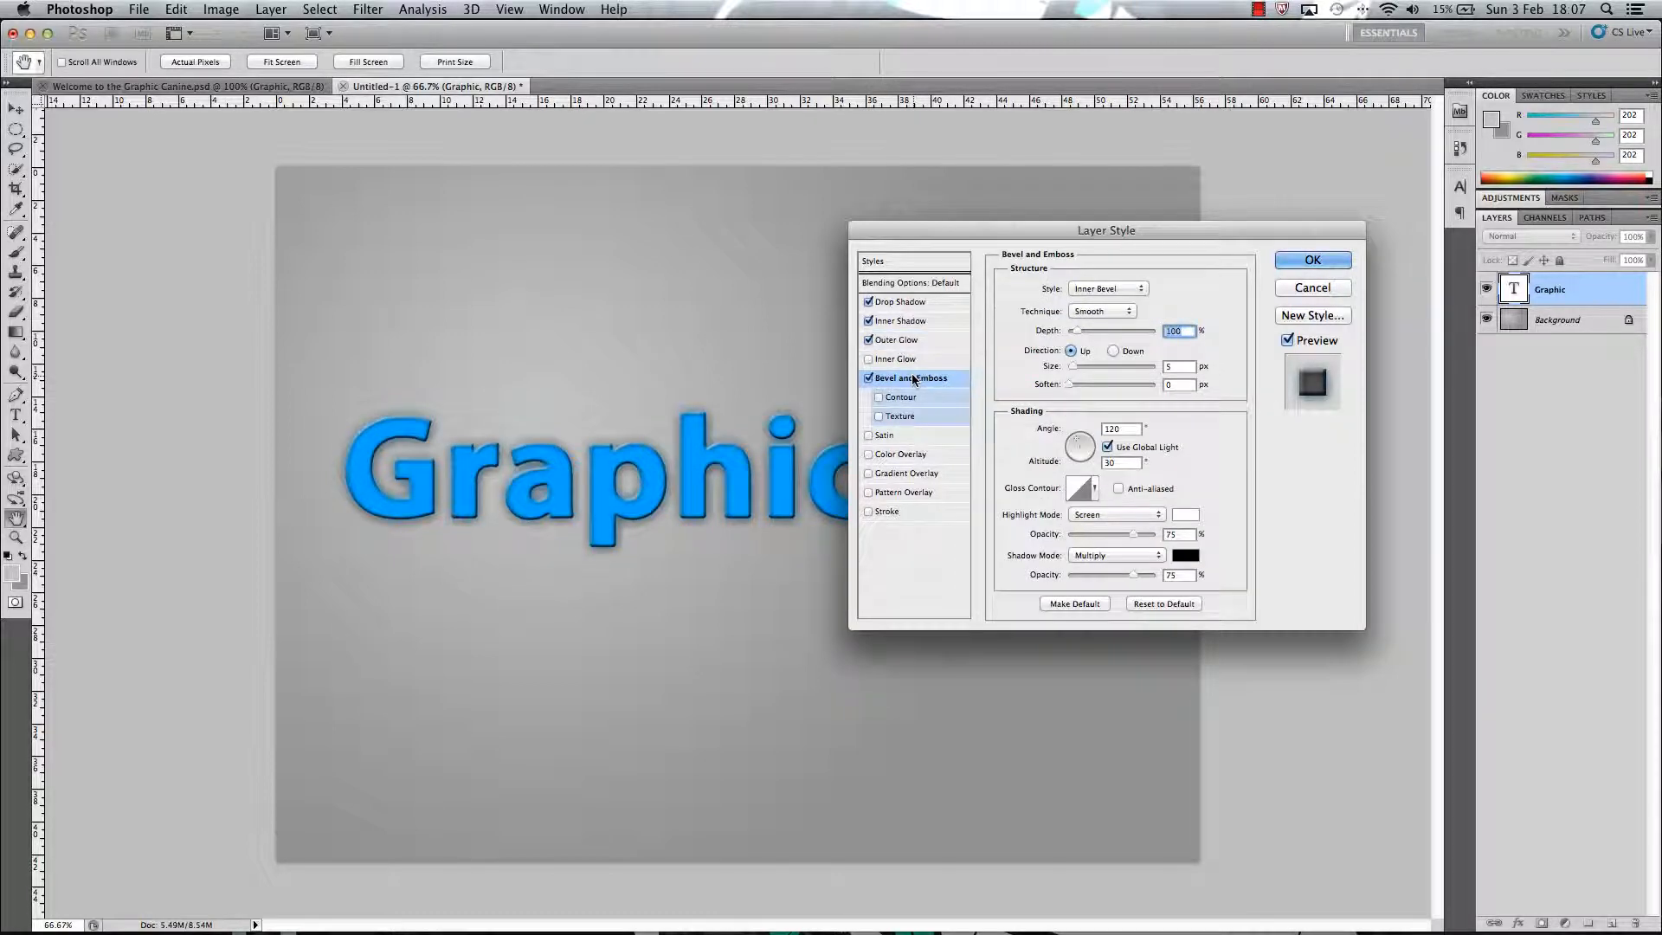
click(880, 398)
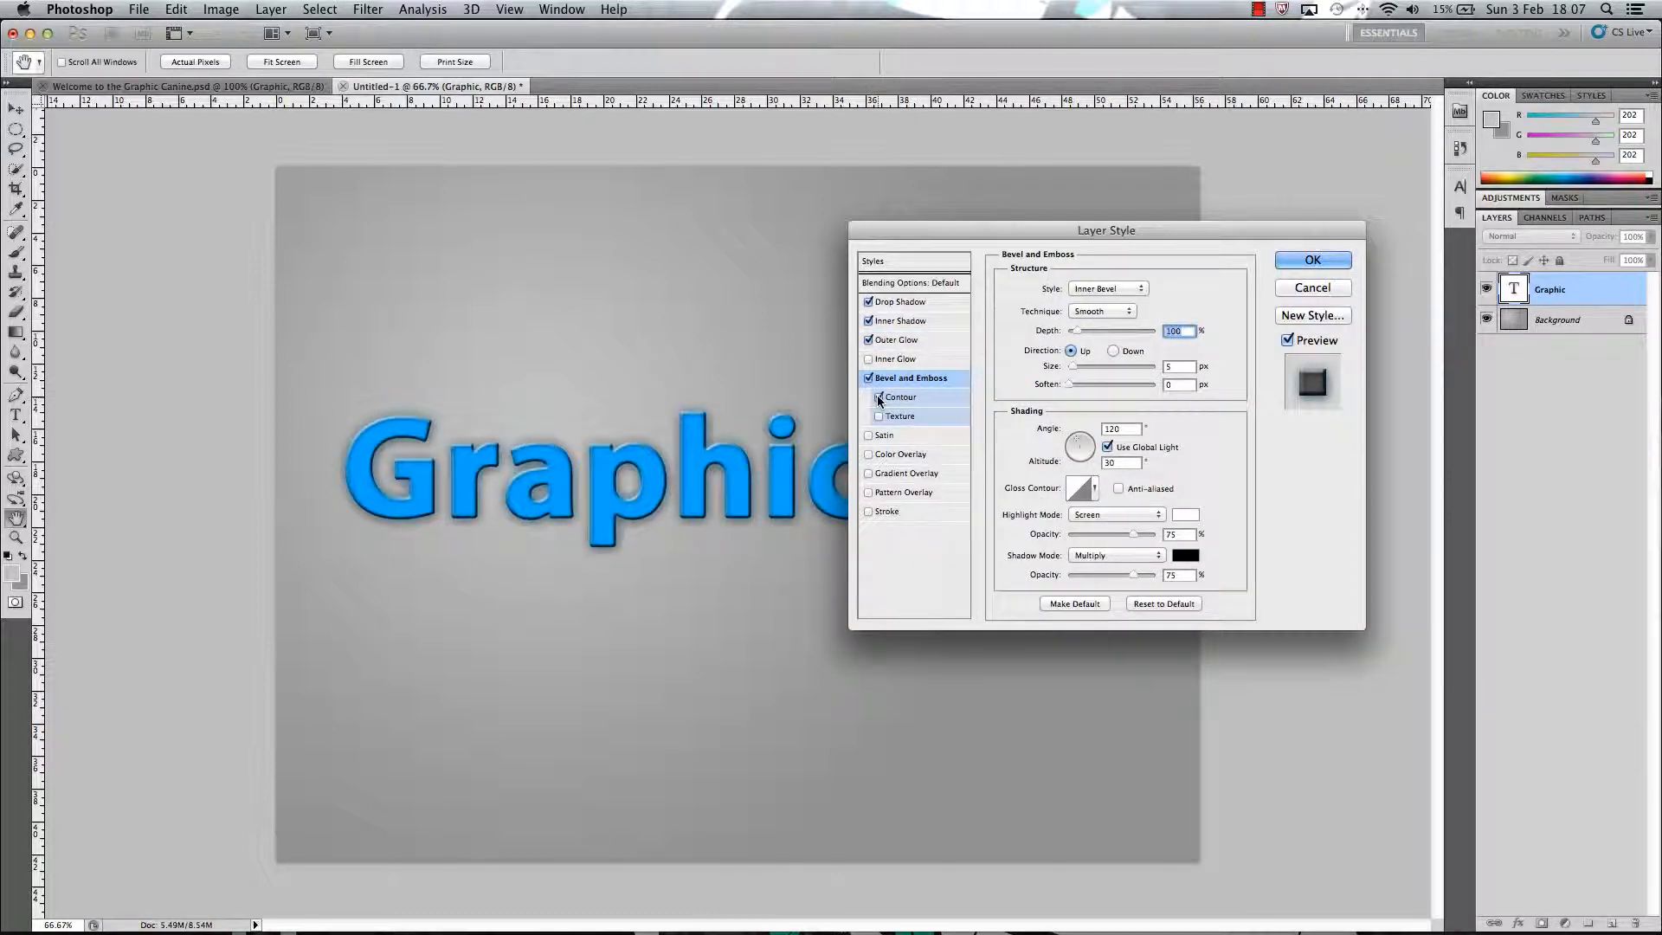
click(904, 398)
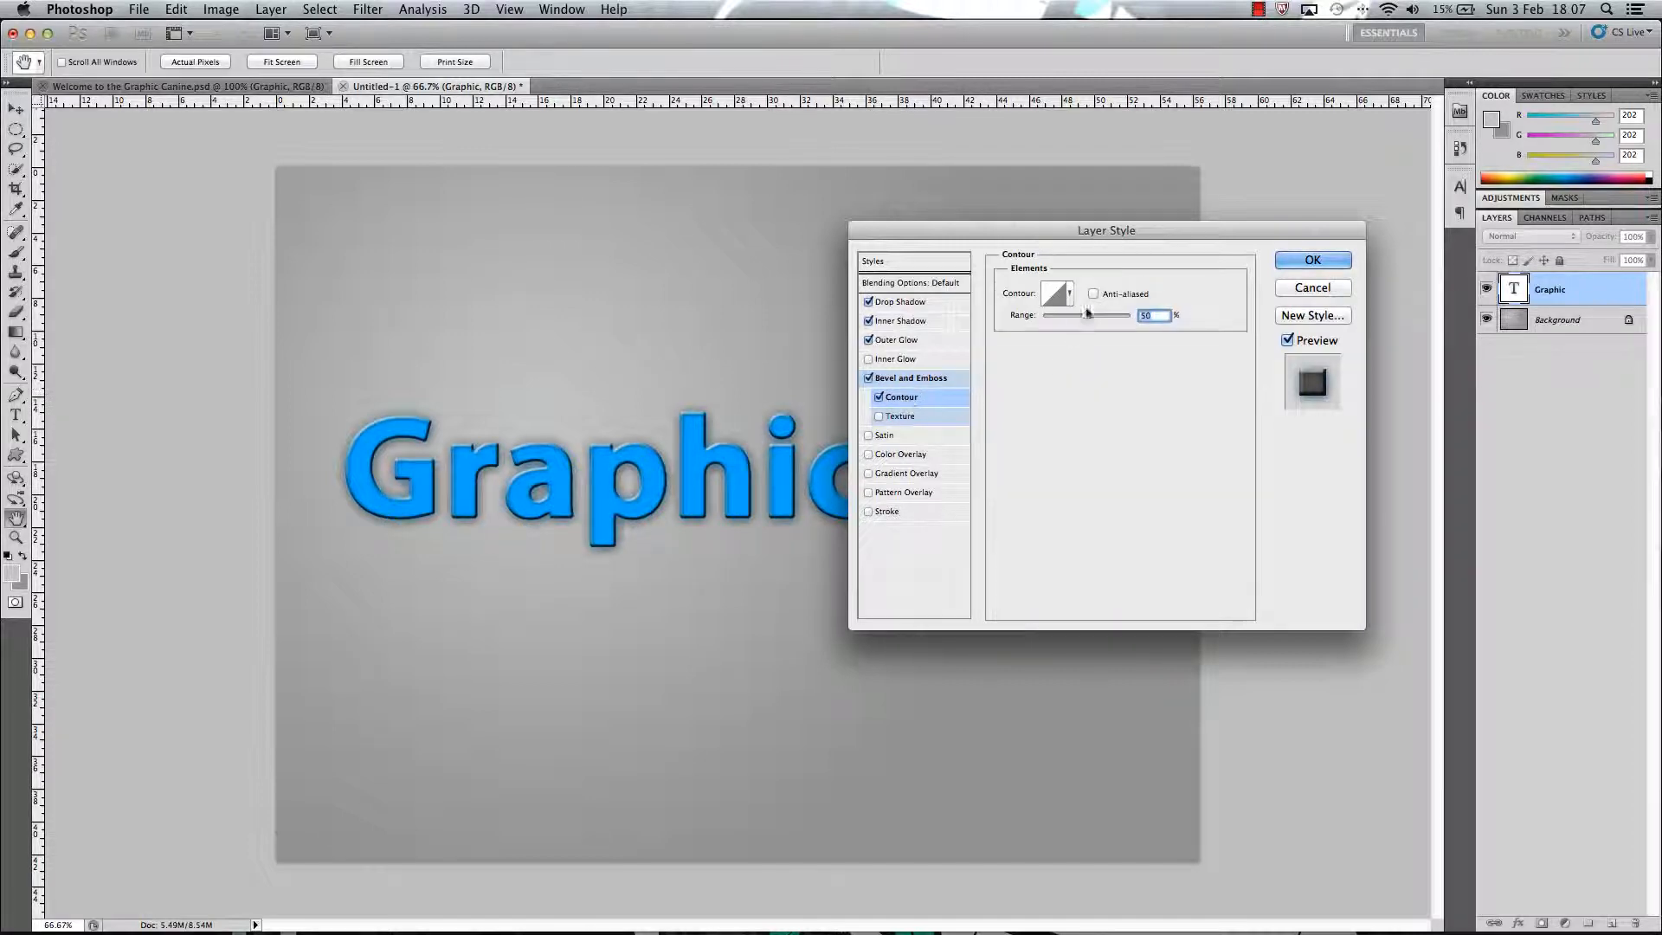
click(1069, 294)
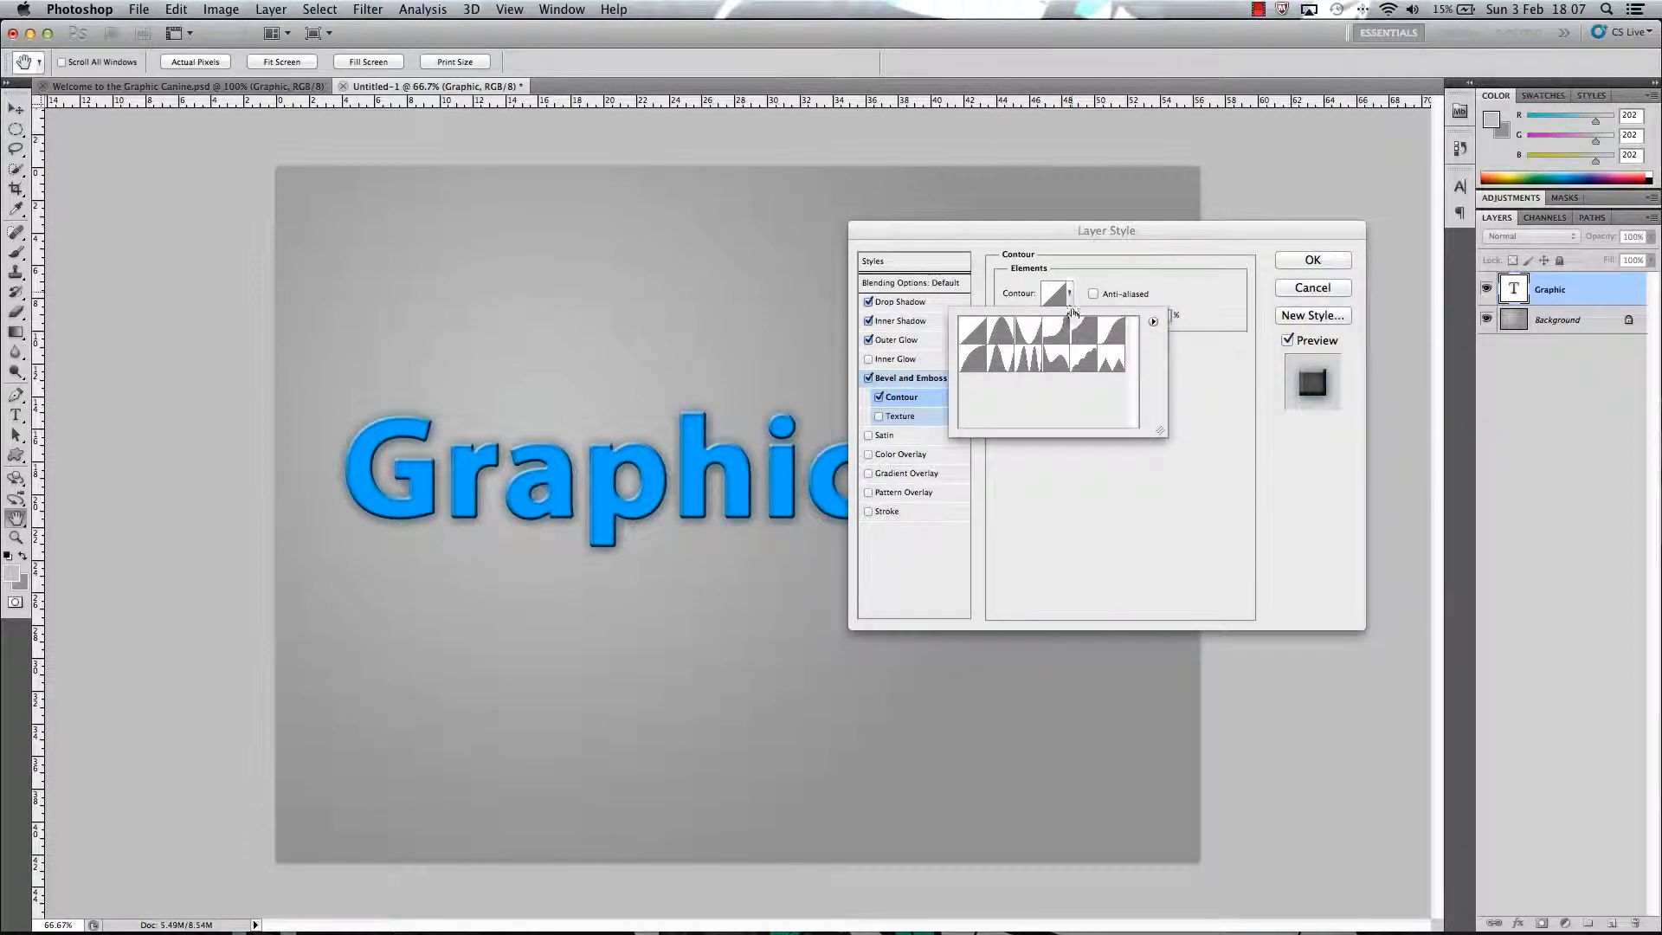
click(1084, 360)
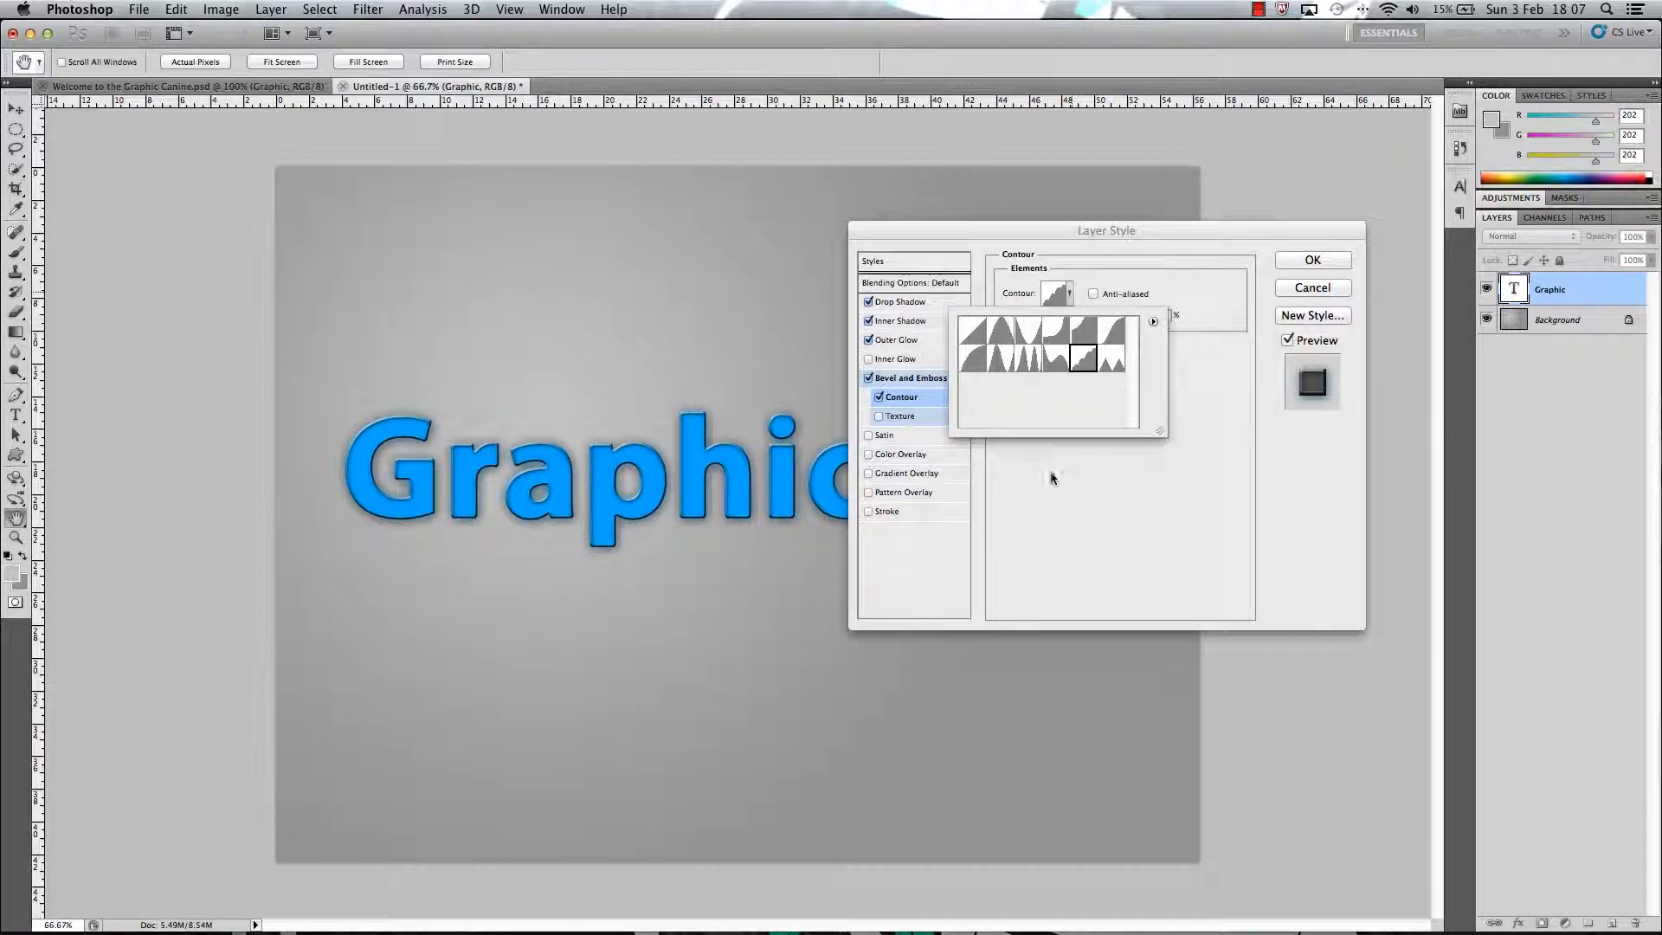
click(1053, 475)
Set the Bevel and Emboss highlight opacity to 0% and its shadow mode to Overlay.
click(925, 381)
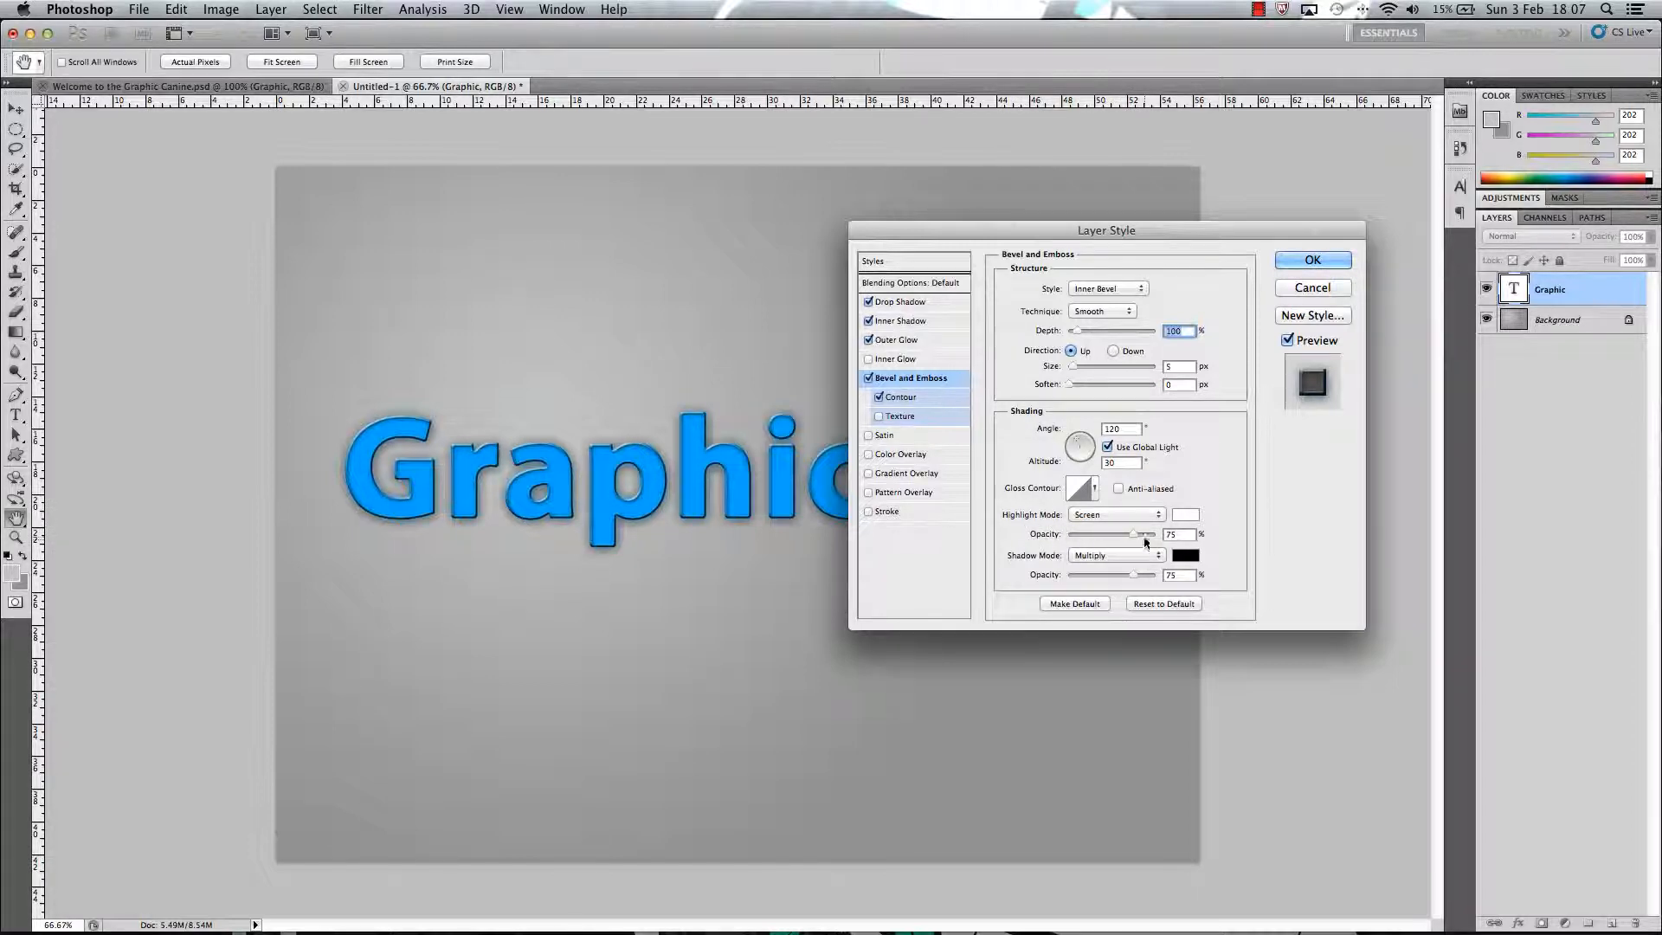
drag(1178, 535, 1048, 537)
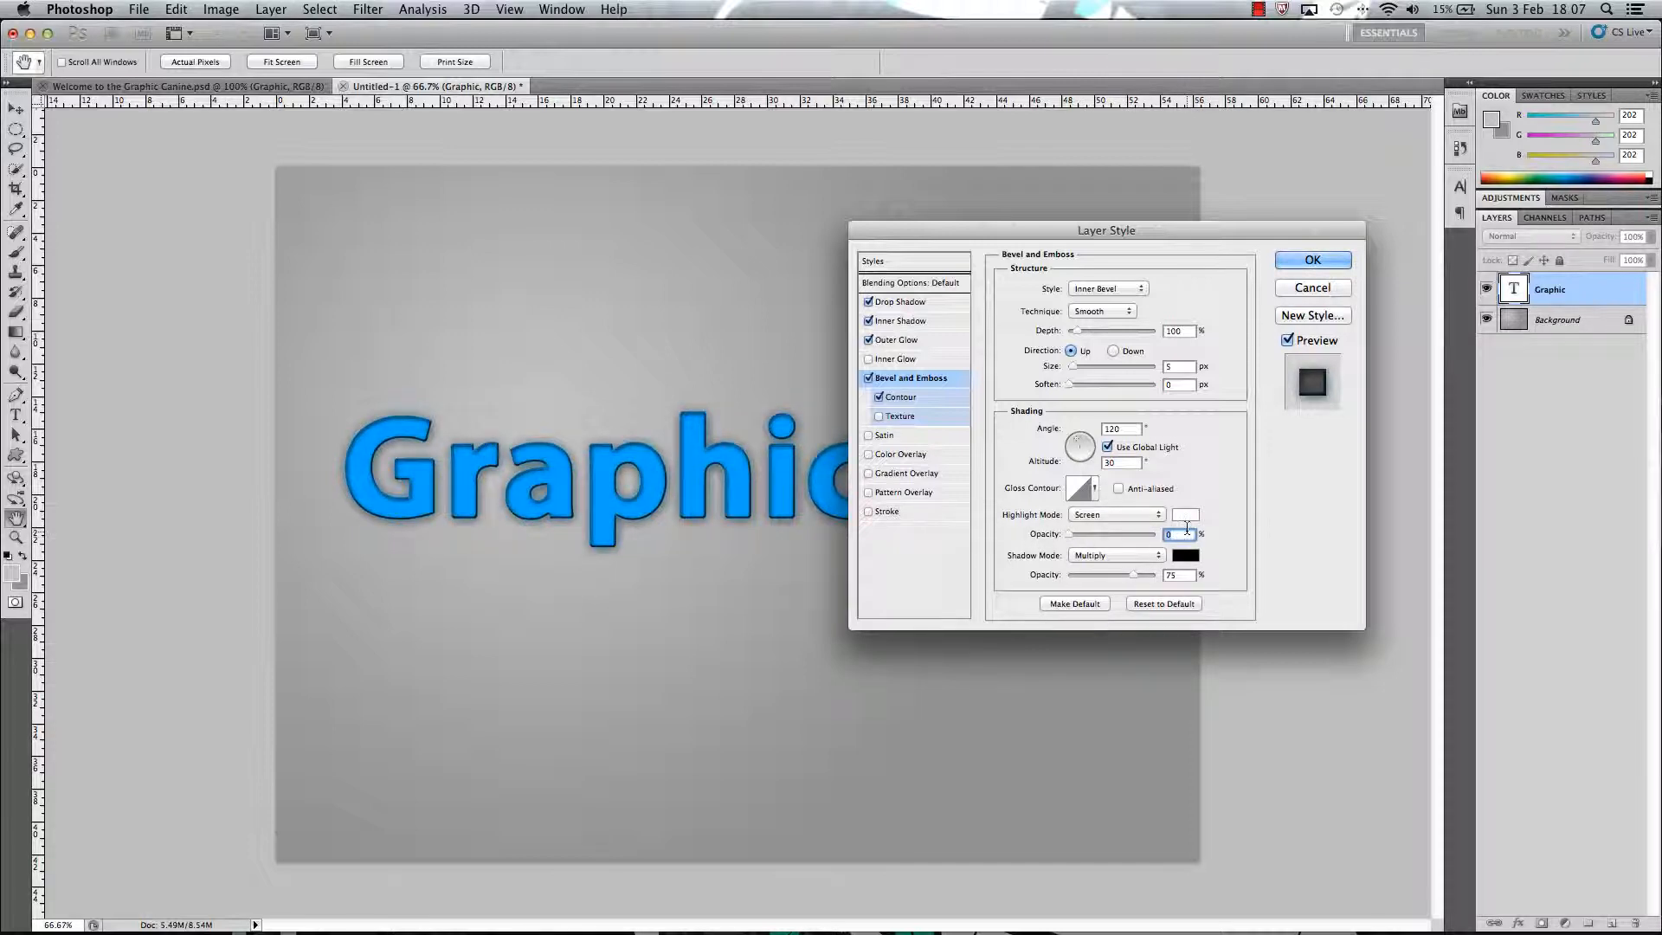
click(1103, 559)
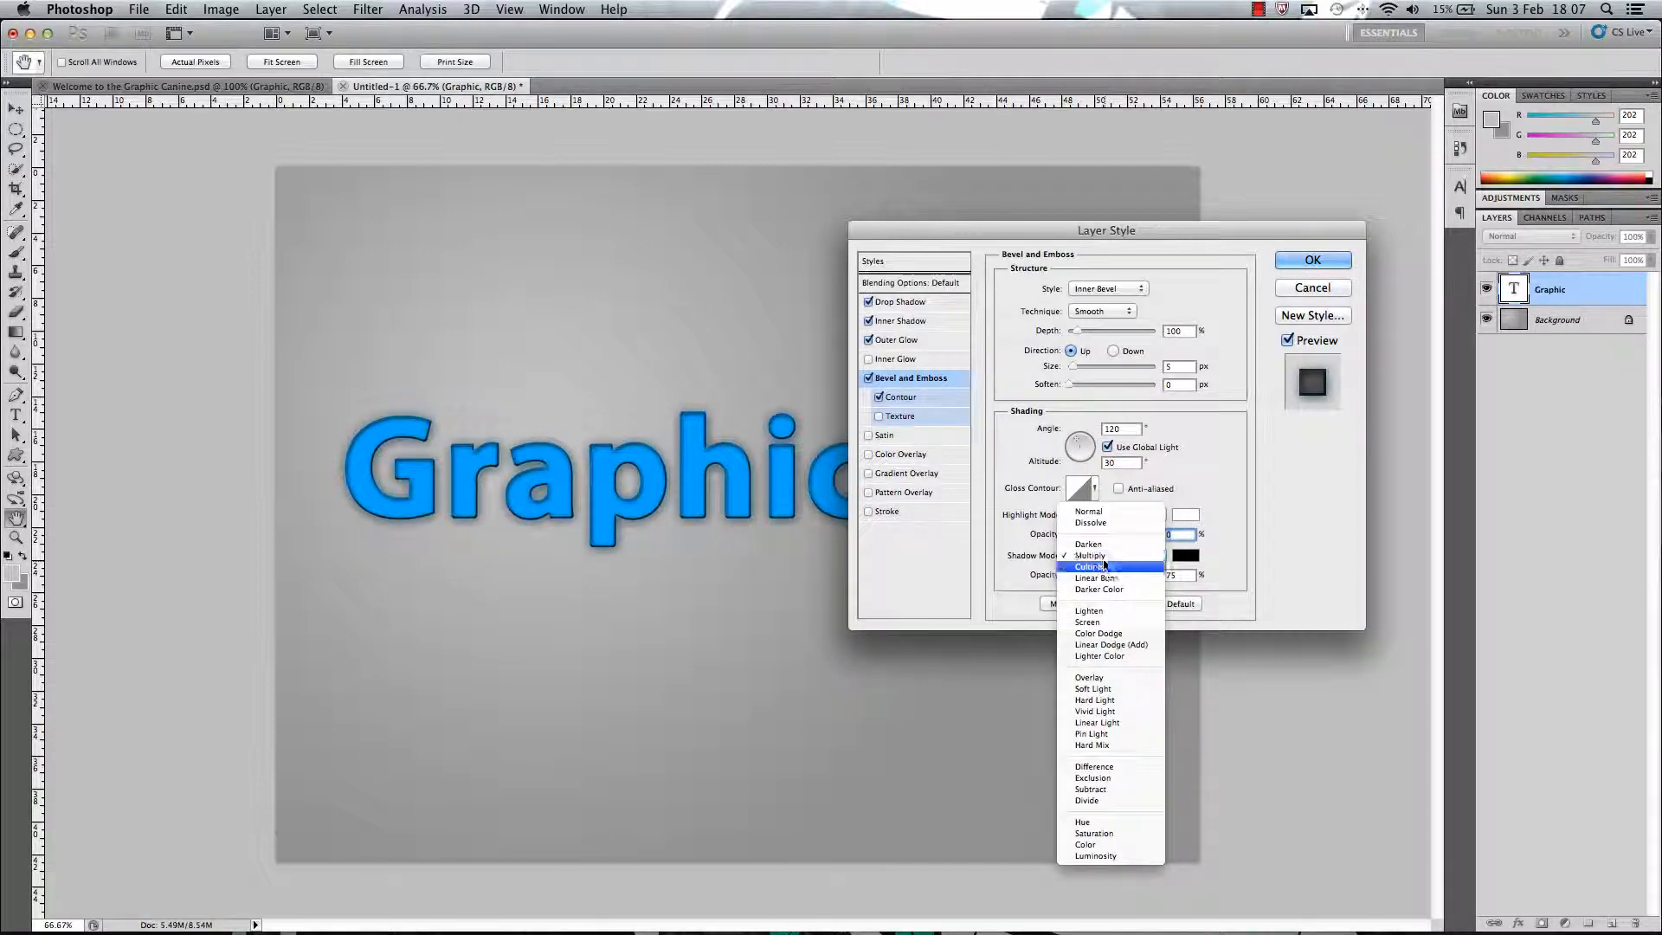
click(1120, 675)
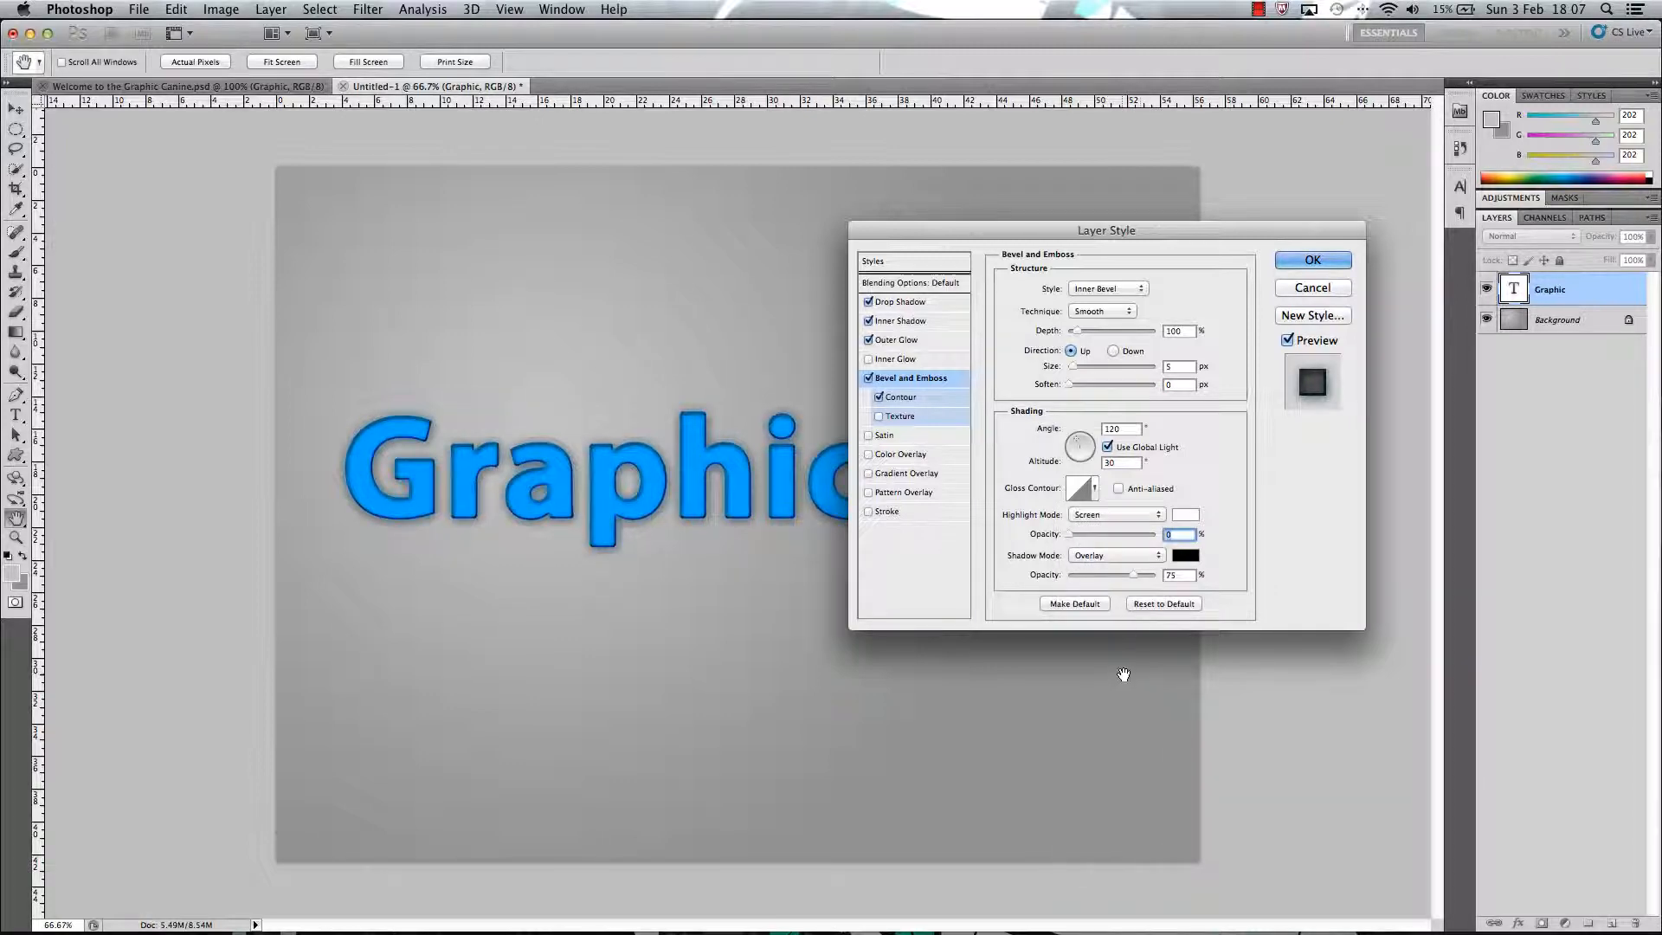
Set the bevel's shadow colour to light blue 8cdaff, starting from the text's blue, and its shadow opacity to 50%.
click(1185, 559)
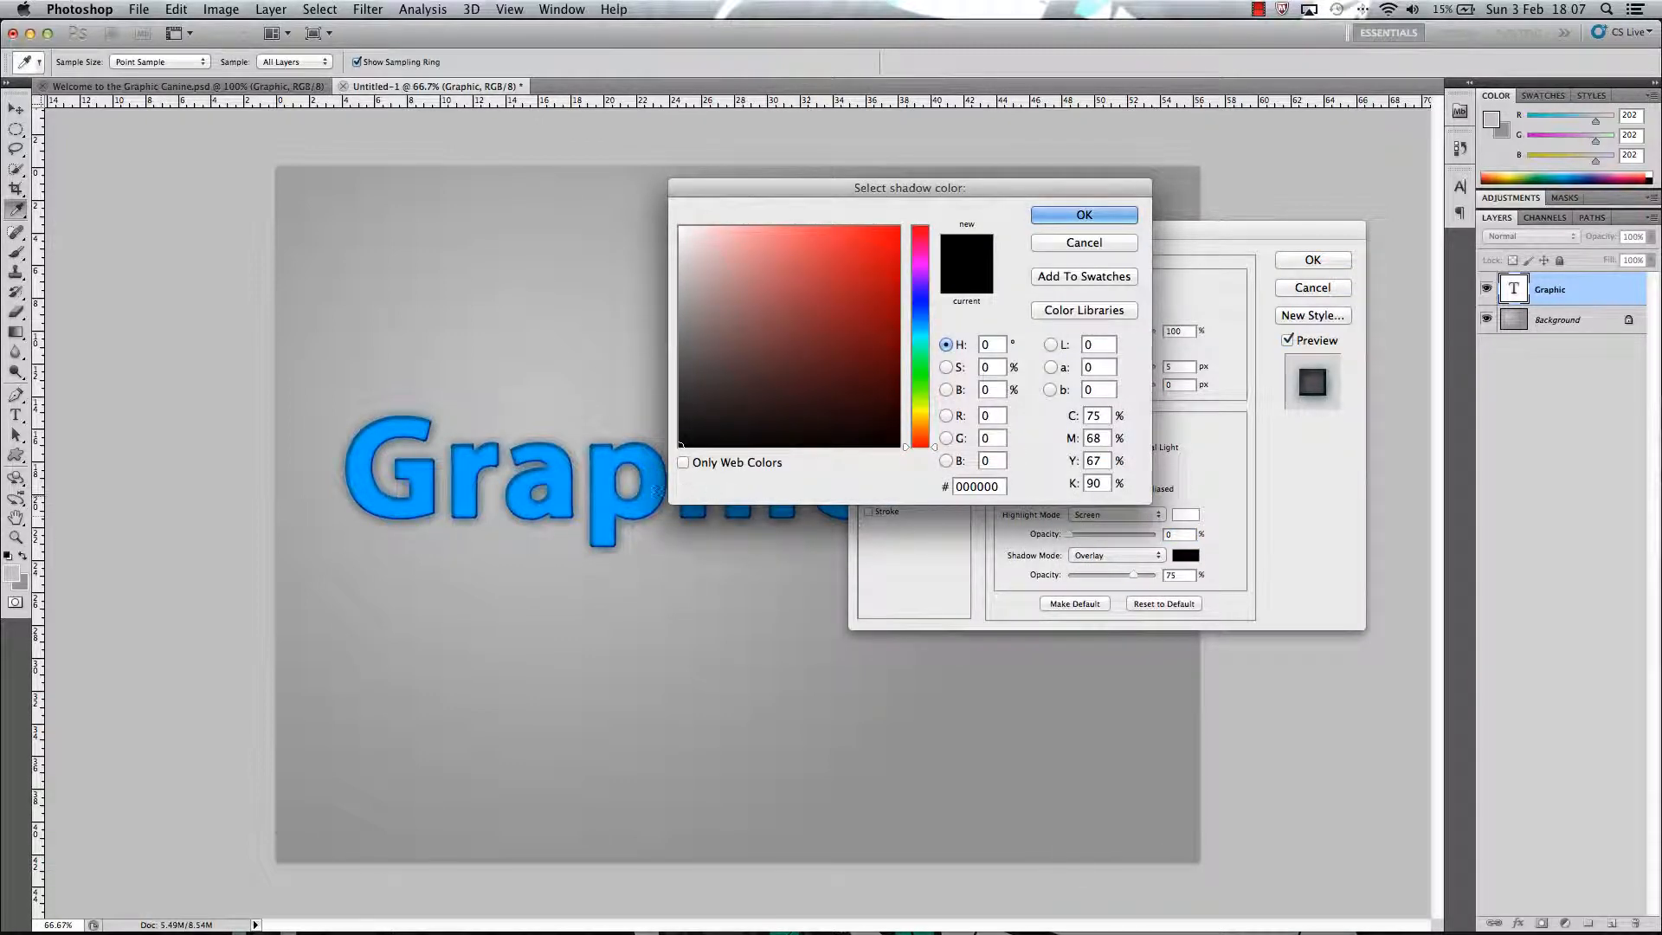
click(611, 506)
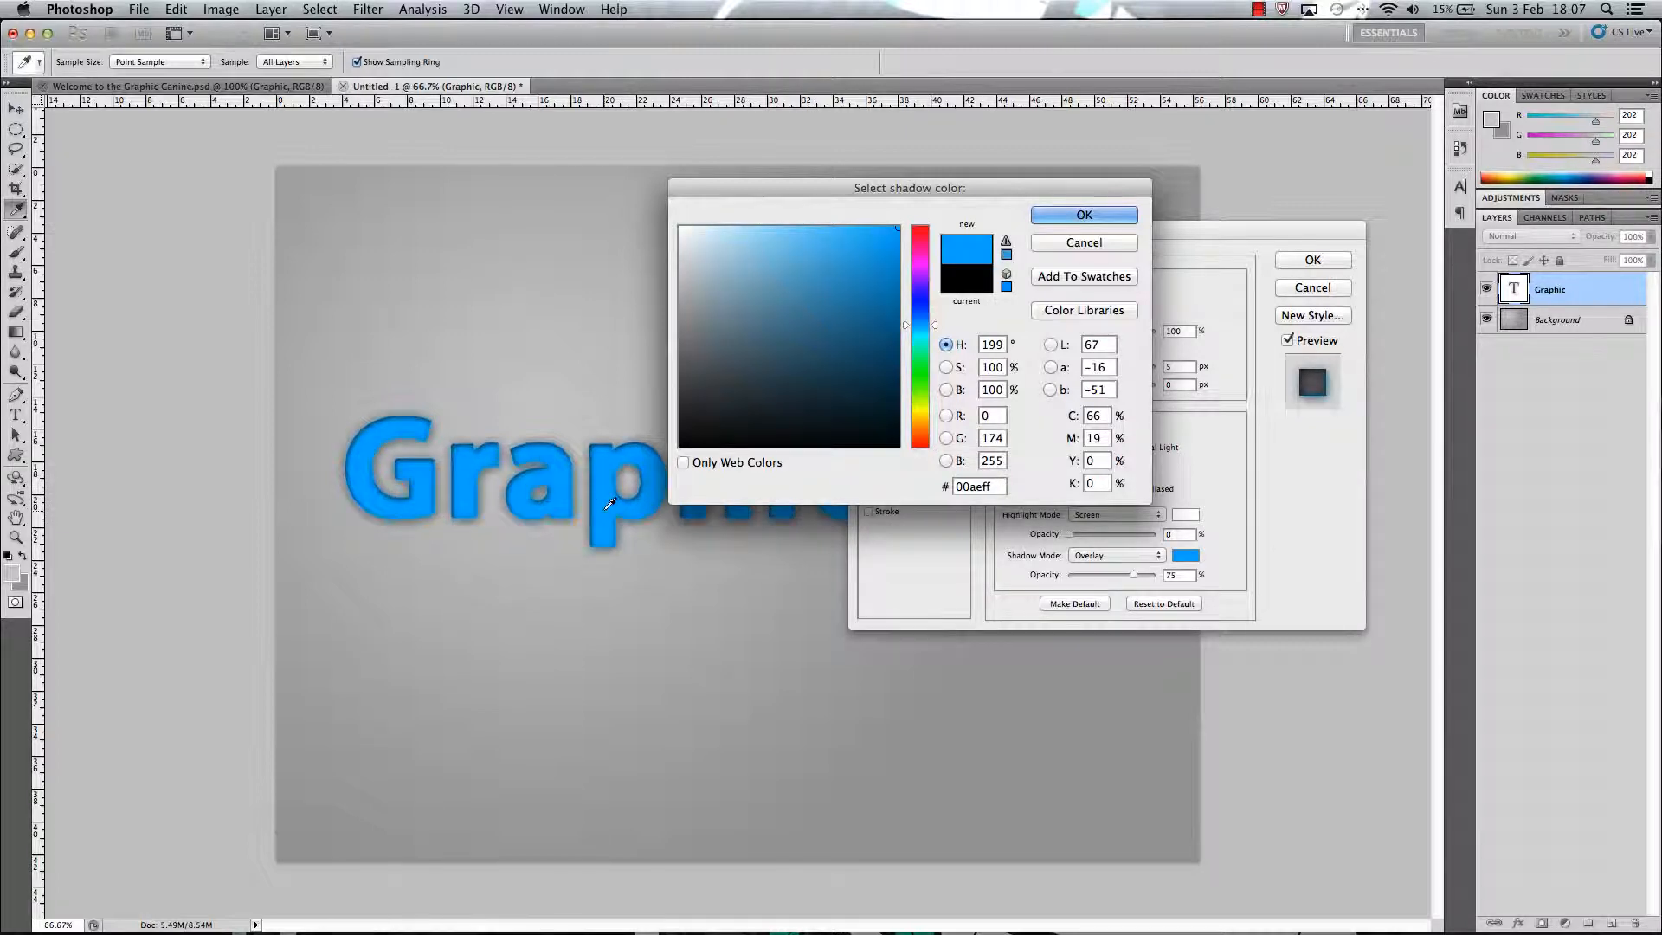
mouse_move(898, 229)
mouse_down()
mouse_move(783, 198)
mouse_move(777, 226)
mouse_up()
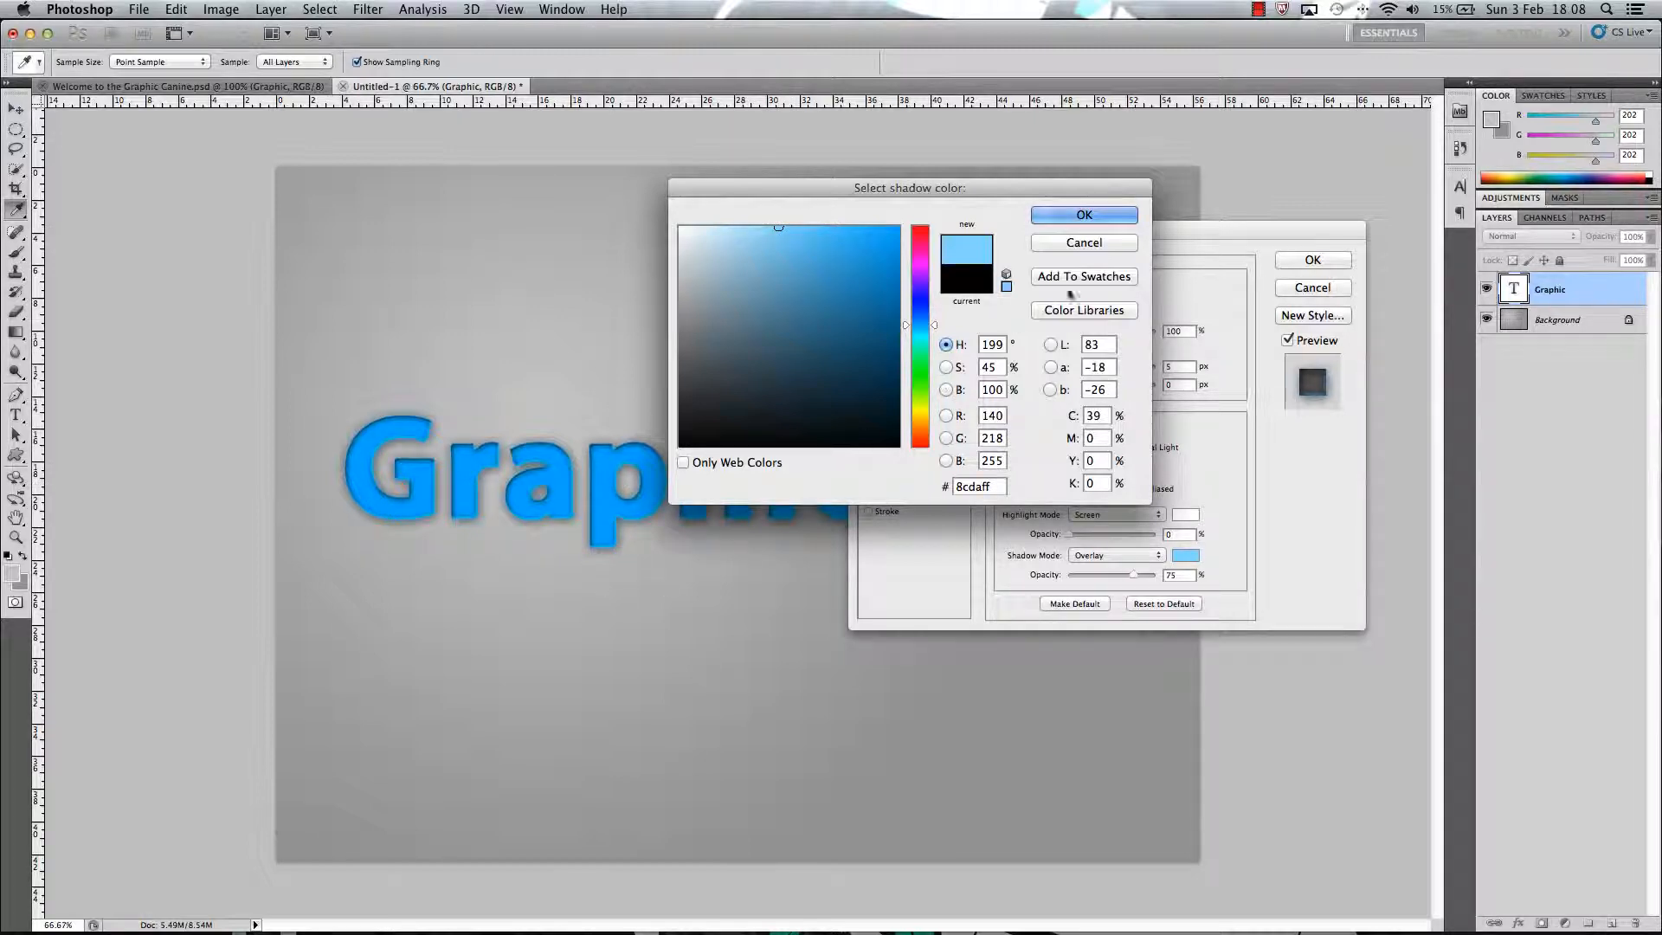
click(1090, 214)
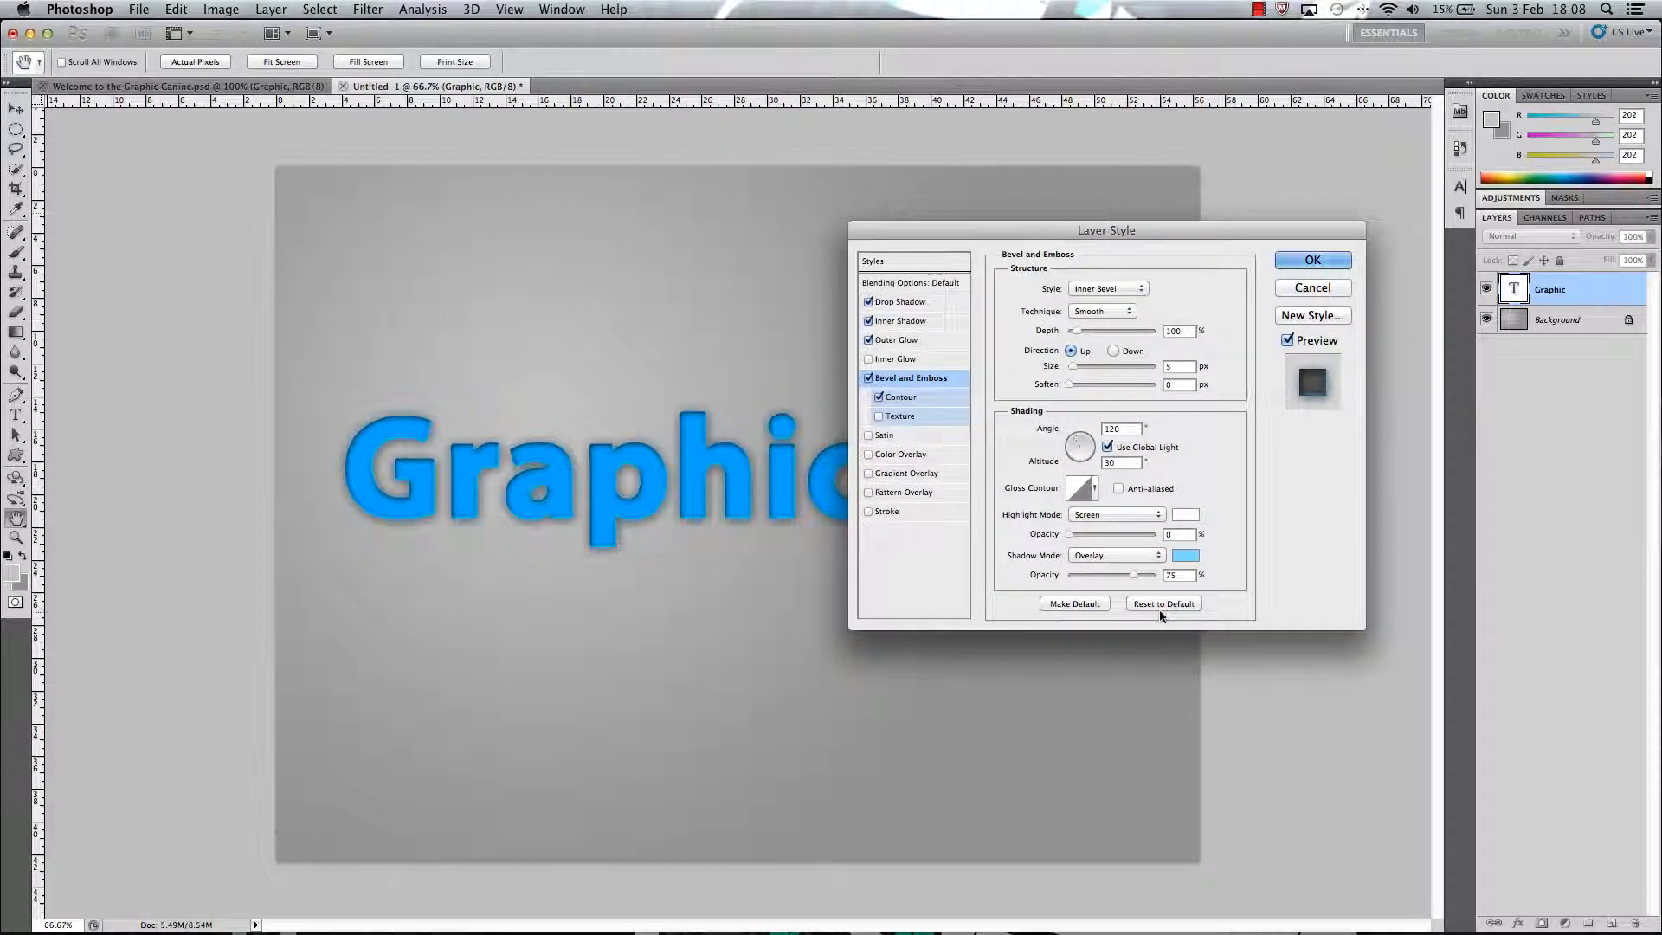
drag(1134, 575, 1111, 577)
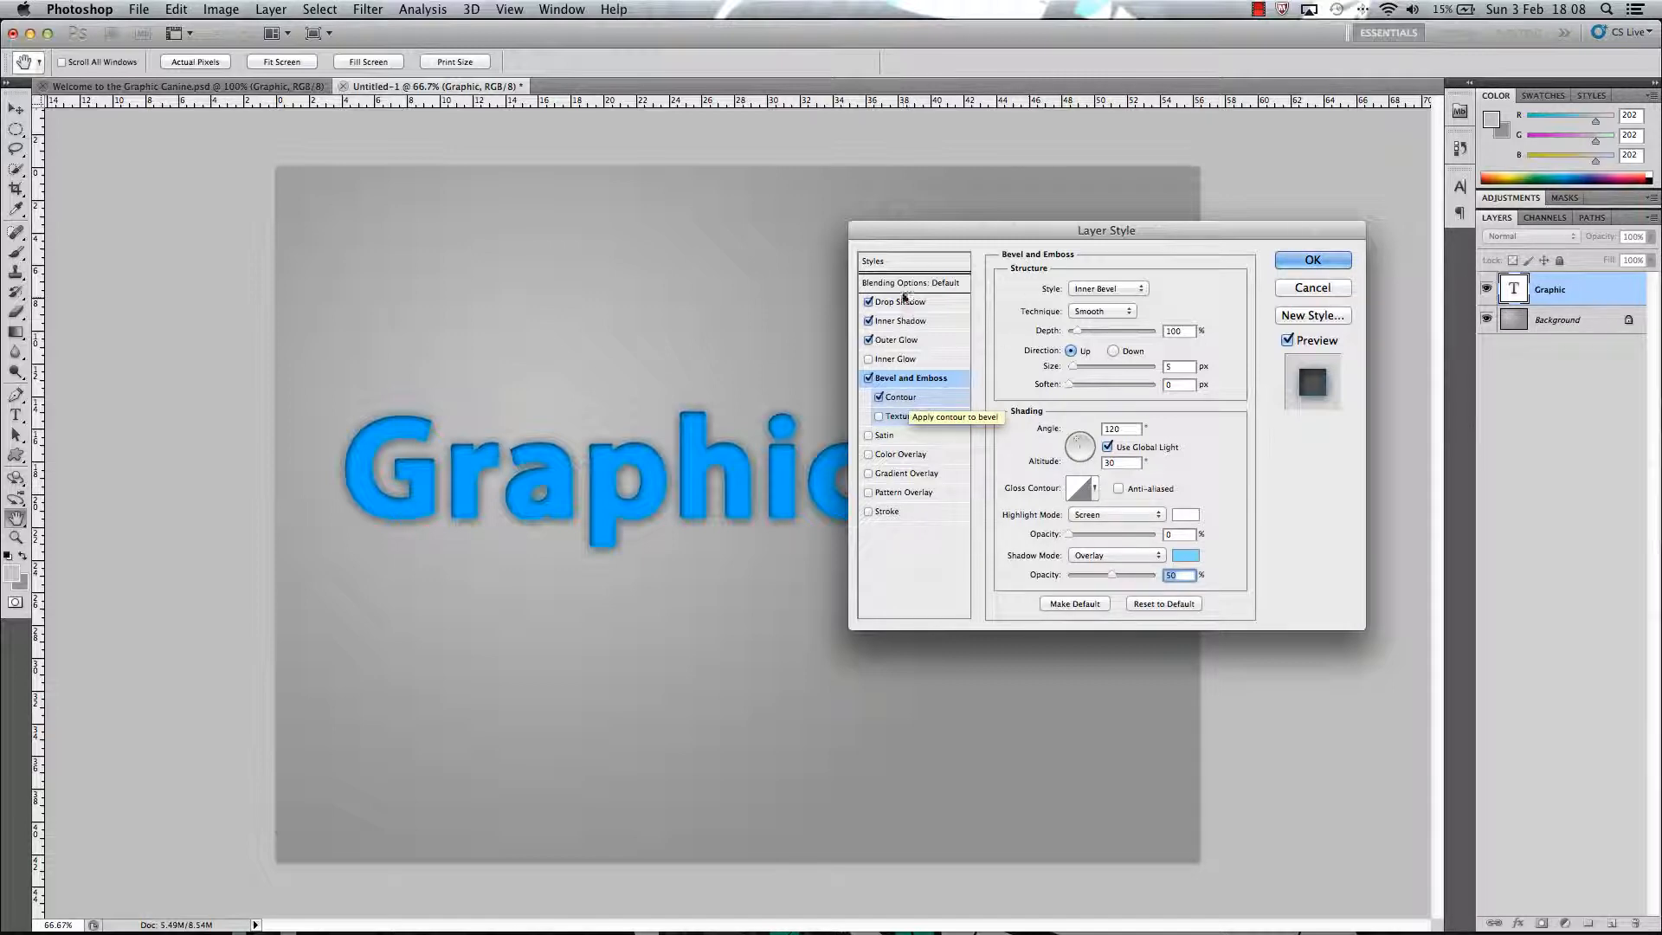
Add a Gradient Overlay to the Graphic text with the Radial style and the Soft Light blend mode.
click(900, 475)
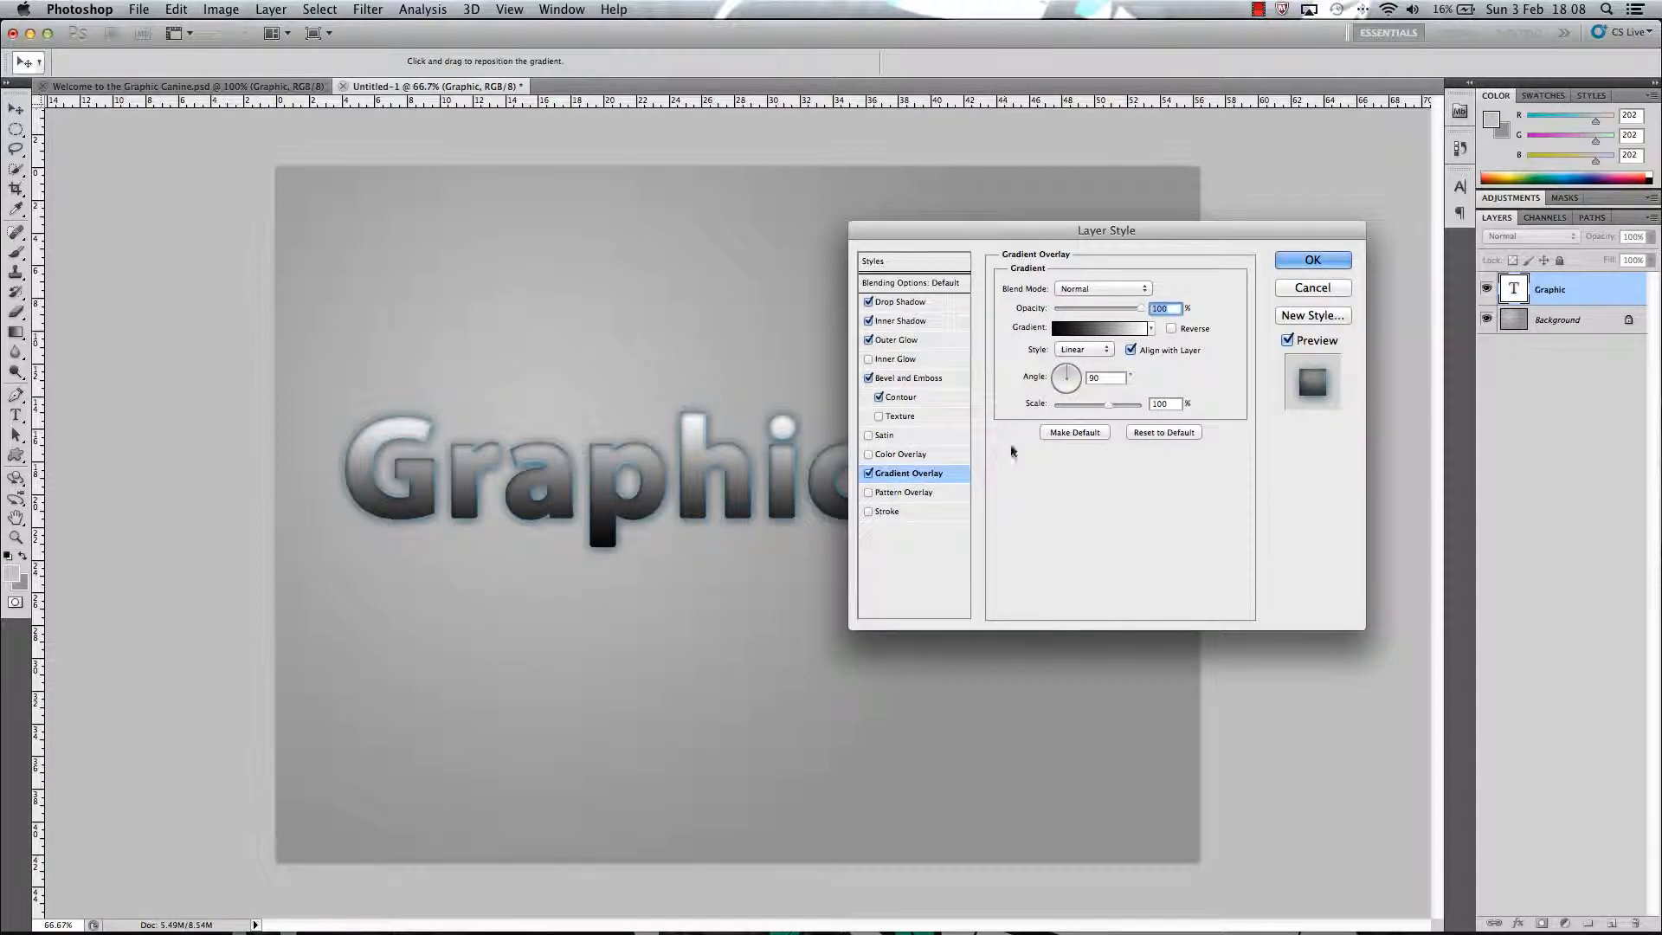
click(1077, 350)
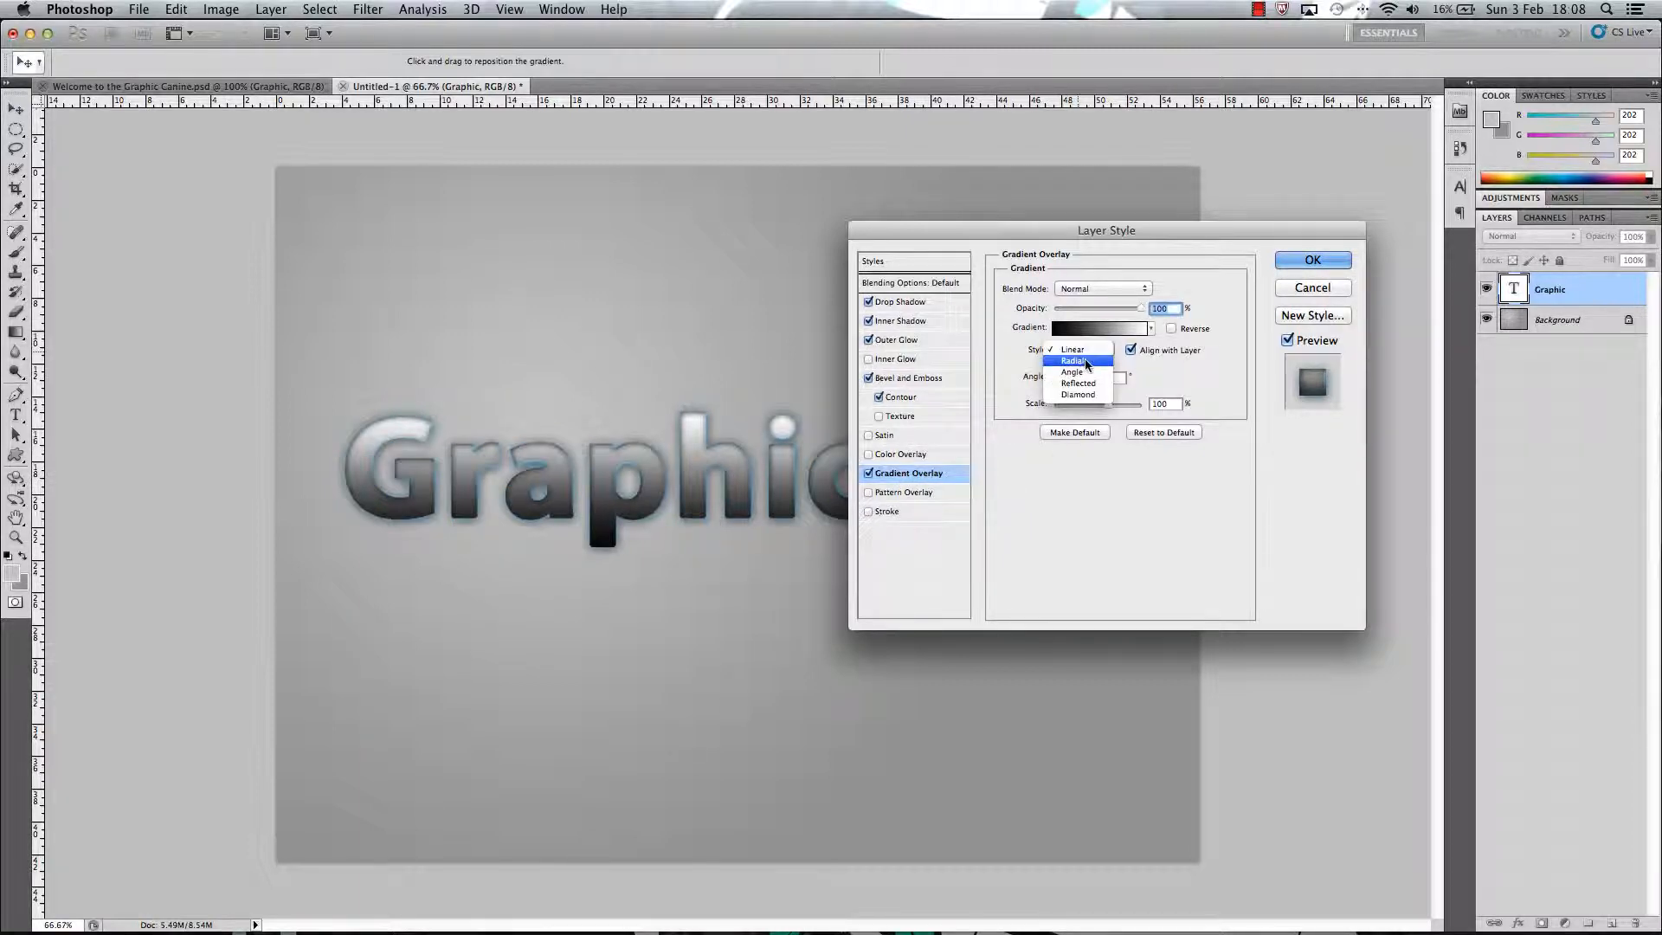
click(1082, 361)
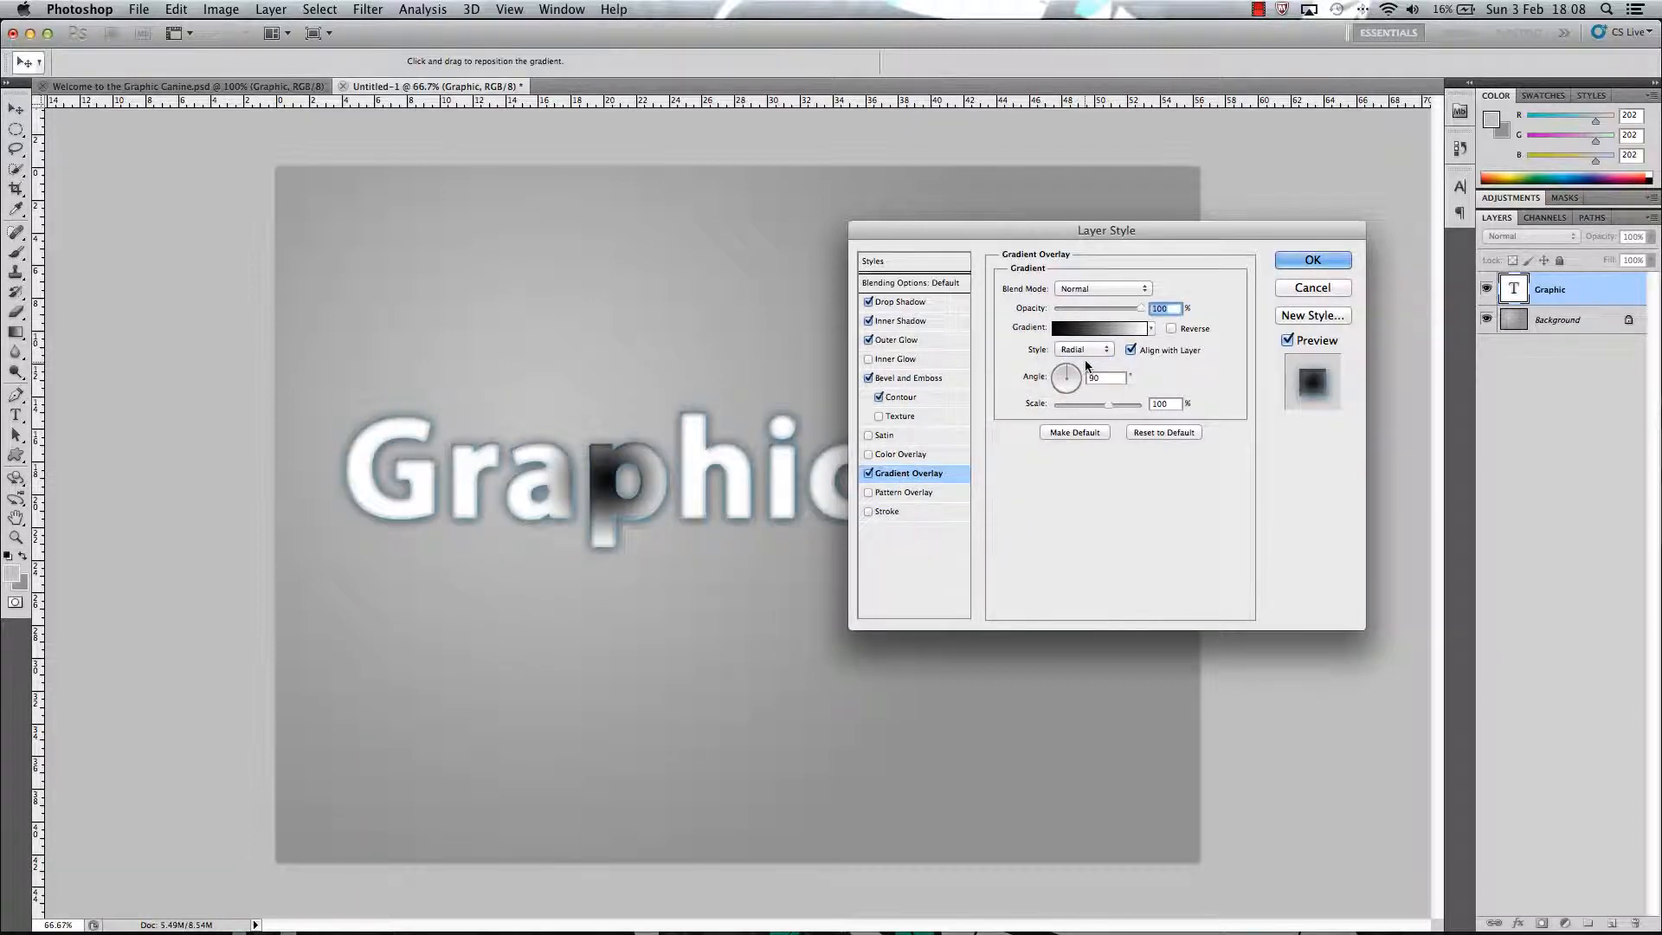
click(1091, 290)
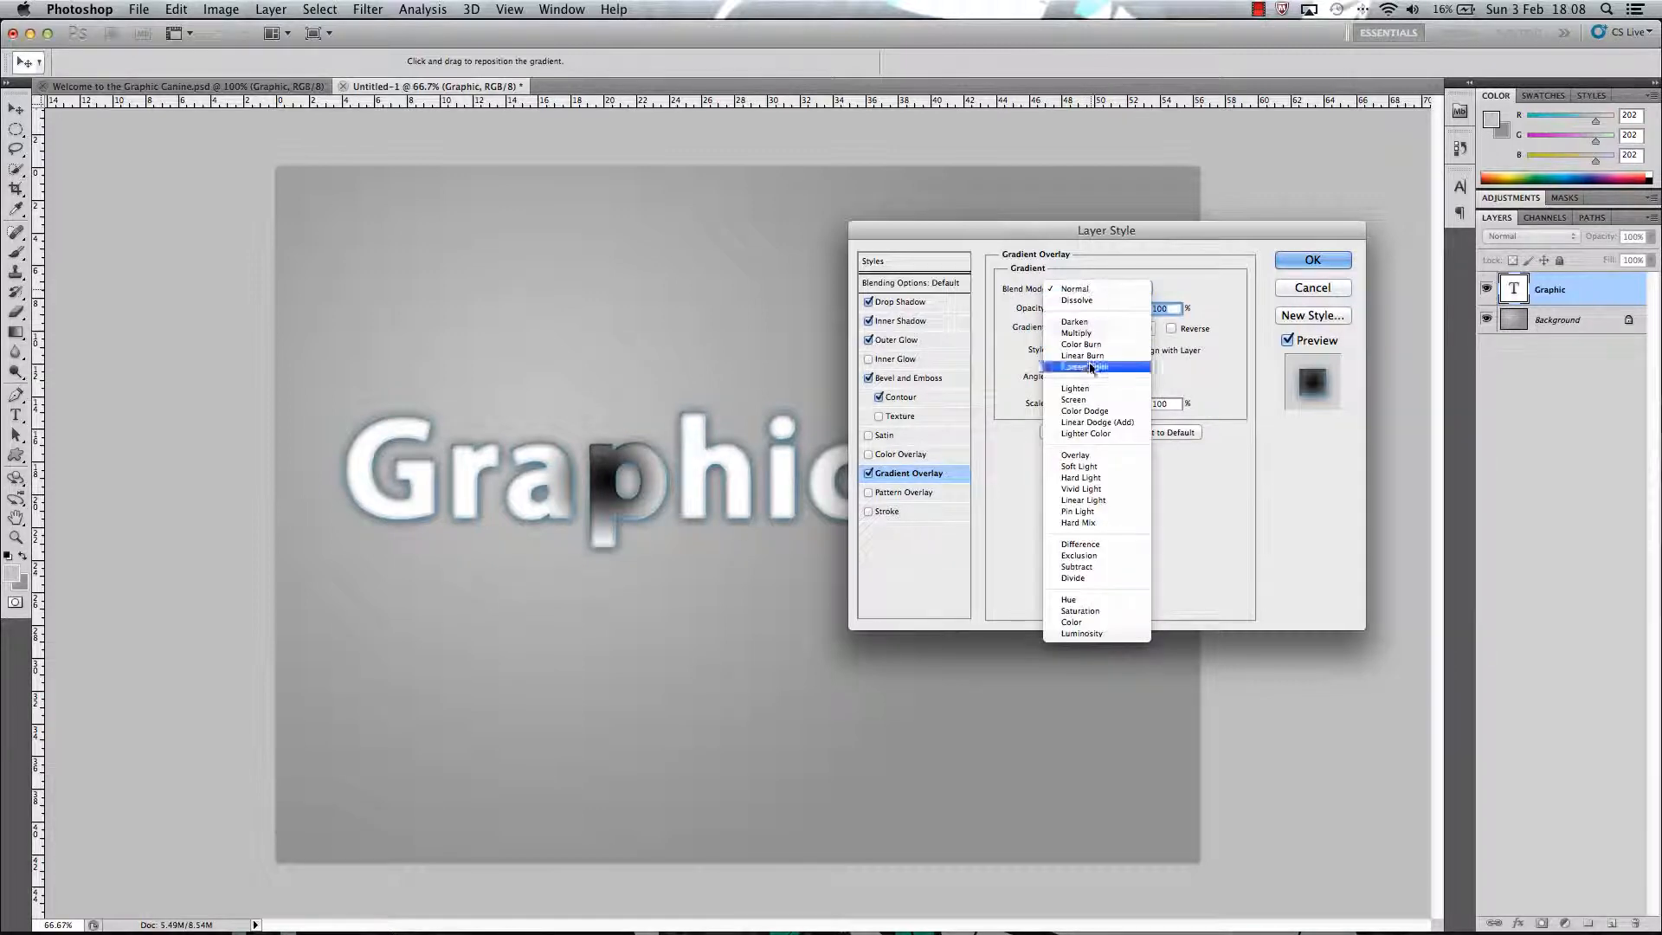
click(1094, 465)
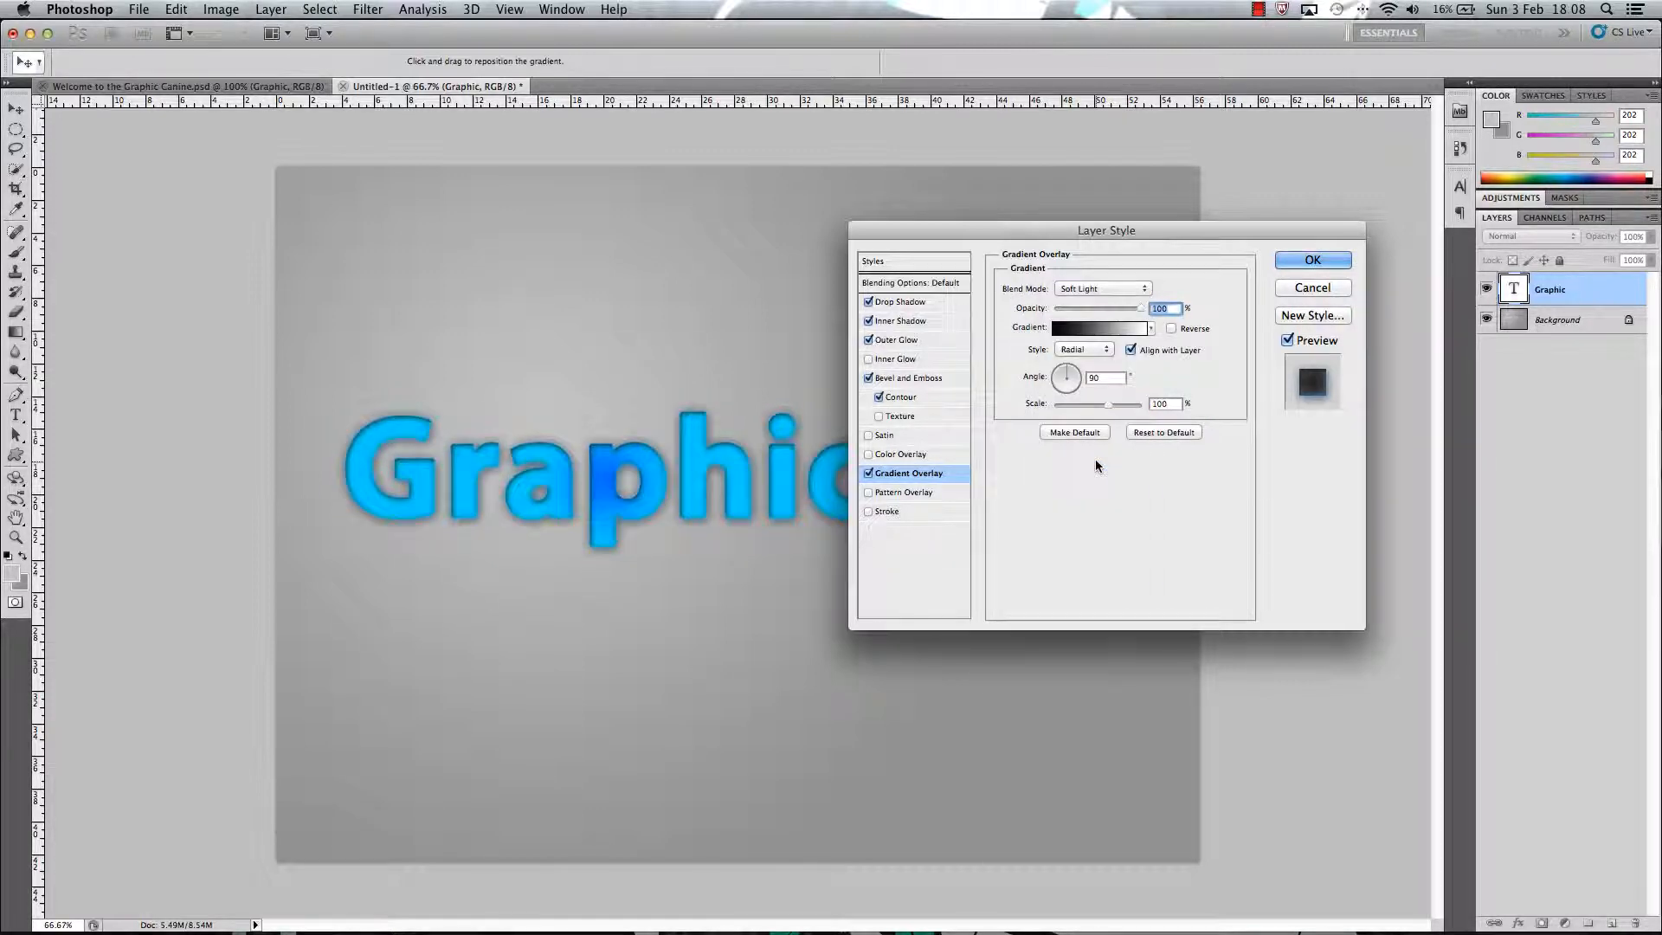
Recolour the black starting stop of the overlay gradient with the blue sampled from the text (00aeff).
click(1069, 327)
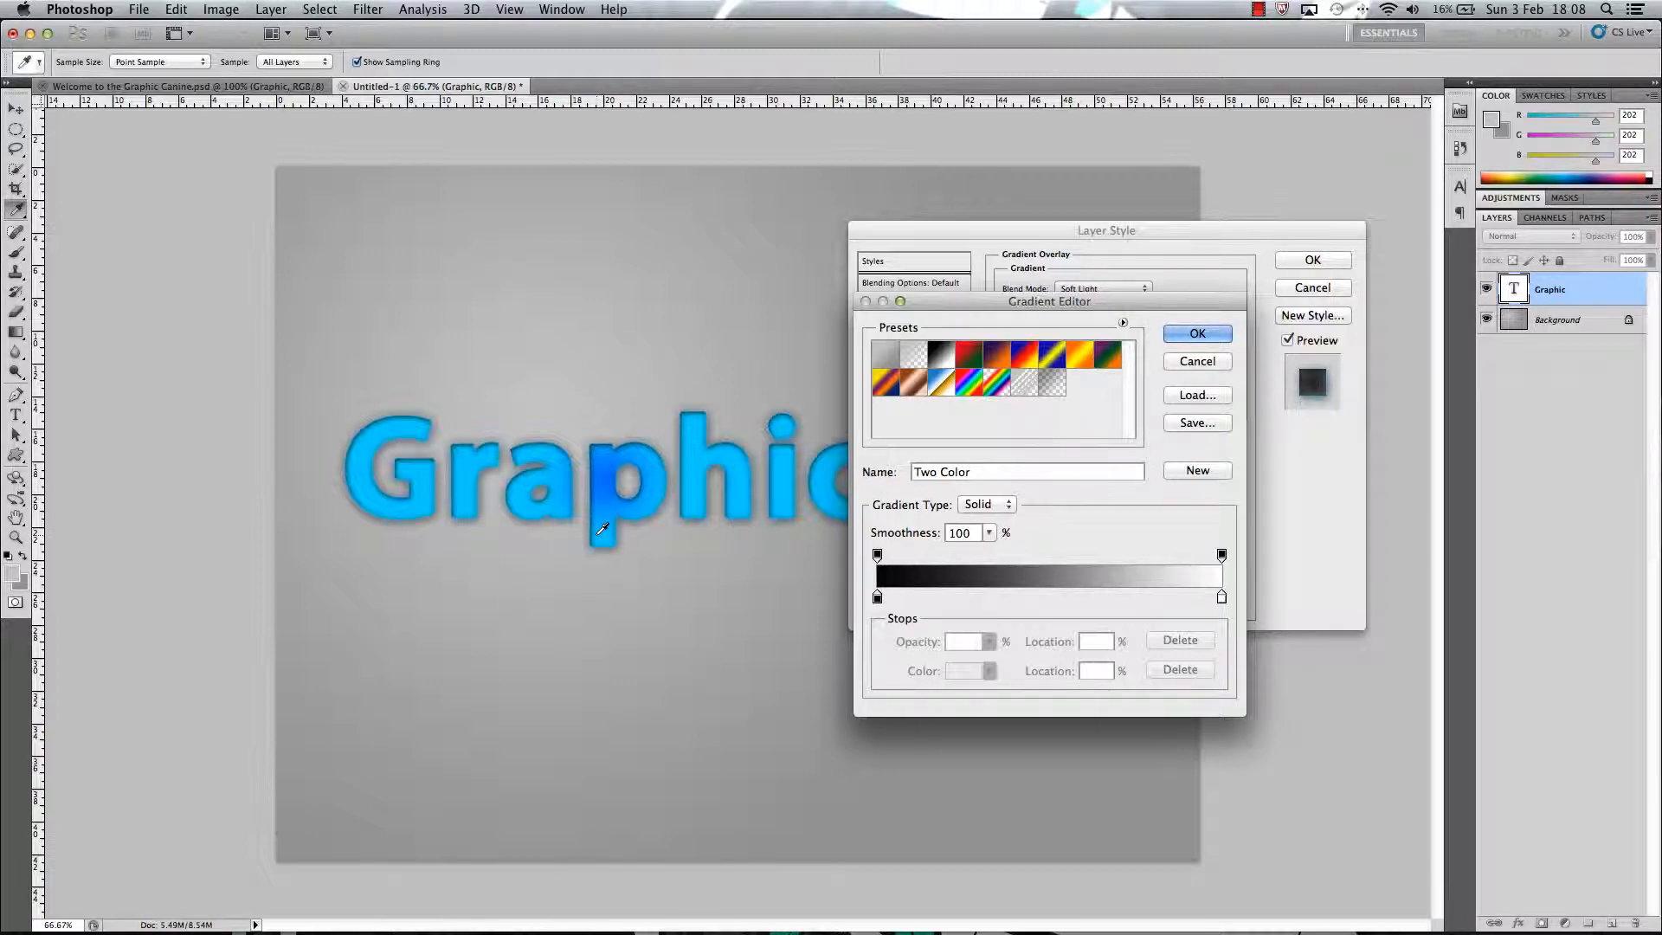
click(877, 597)
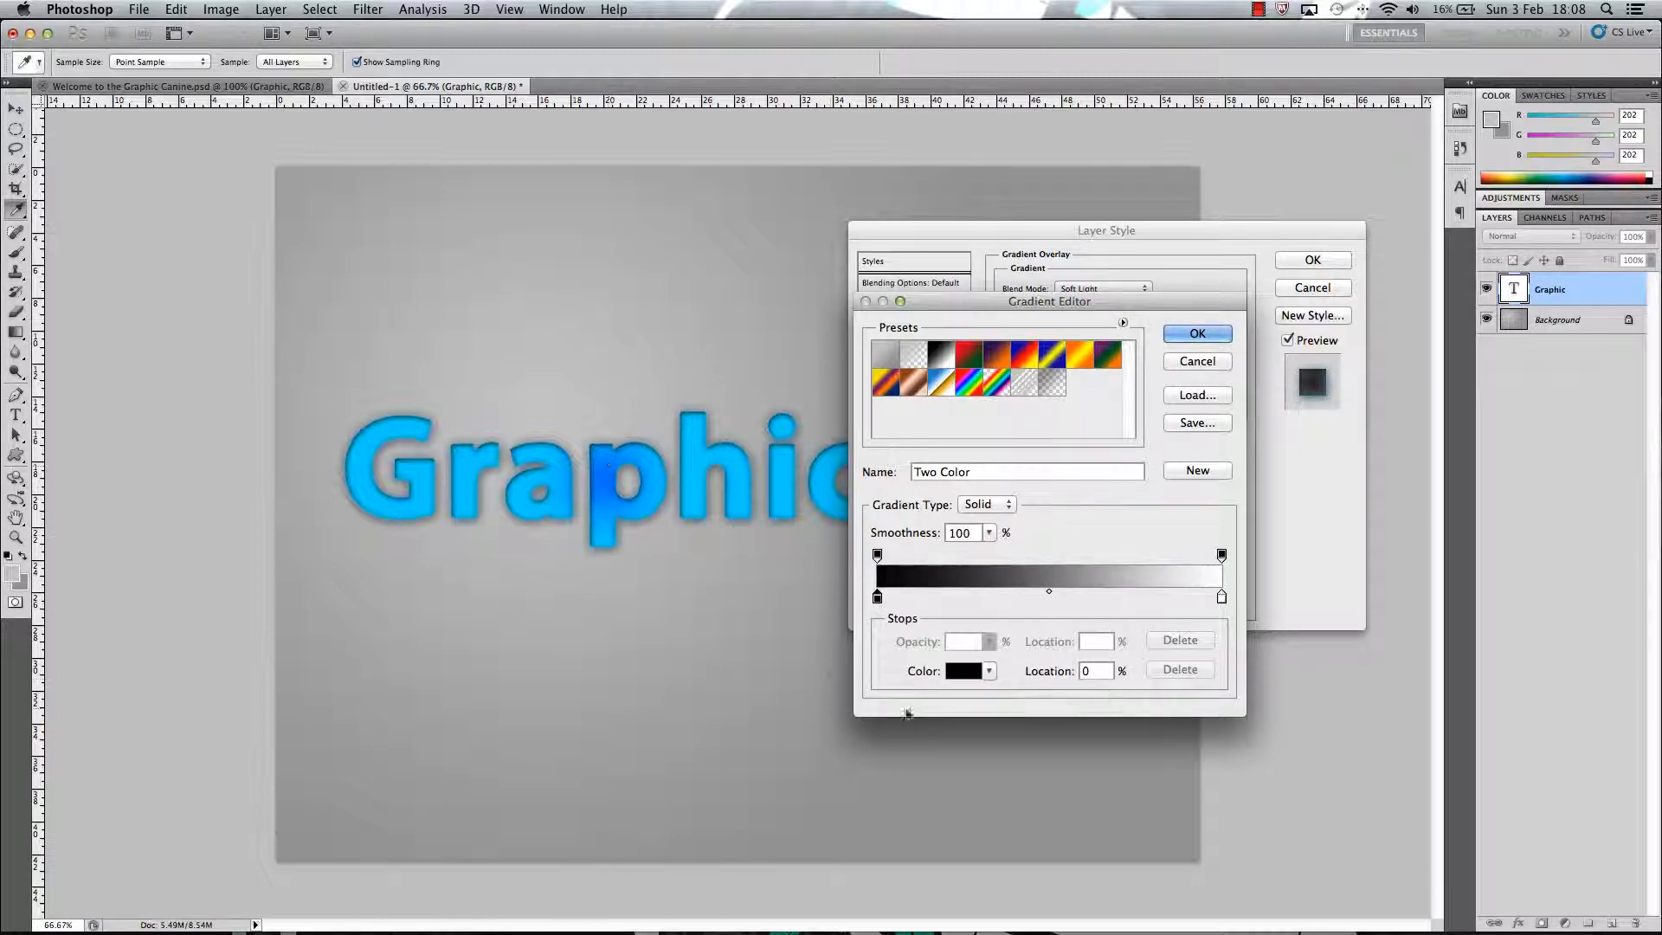
click(964, 671)
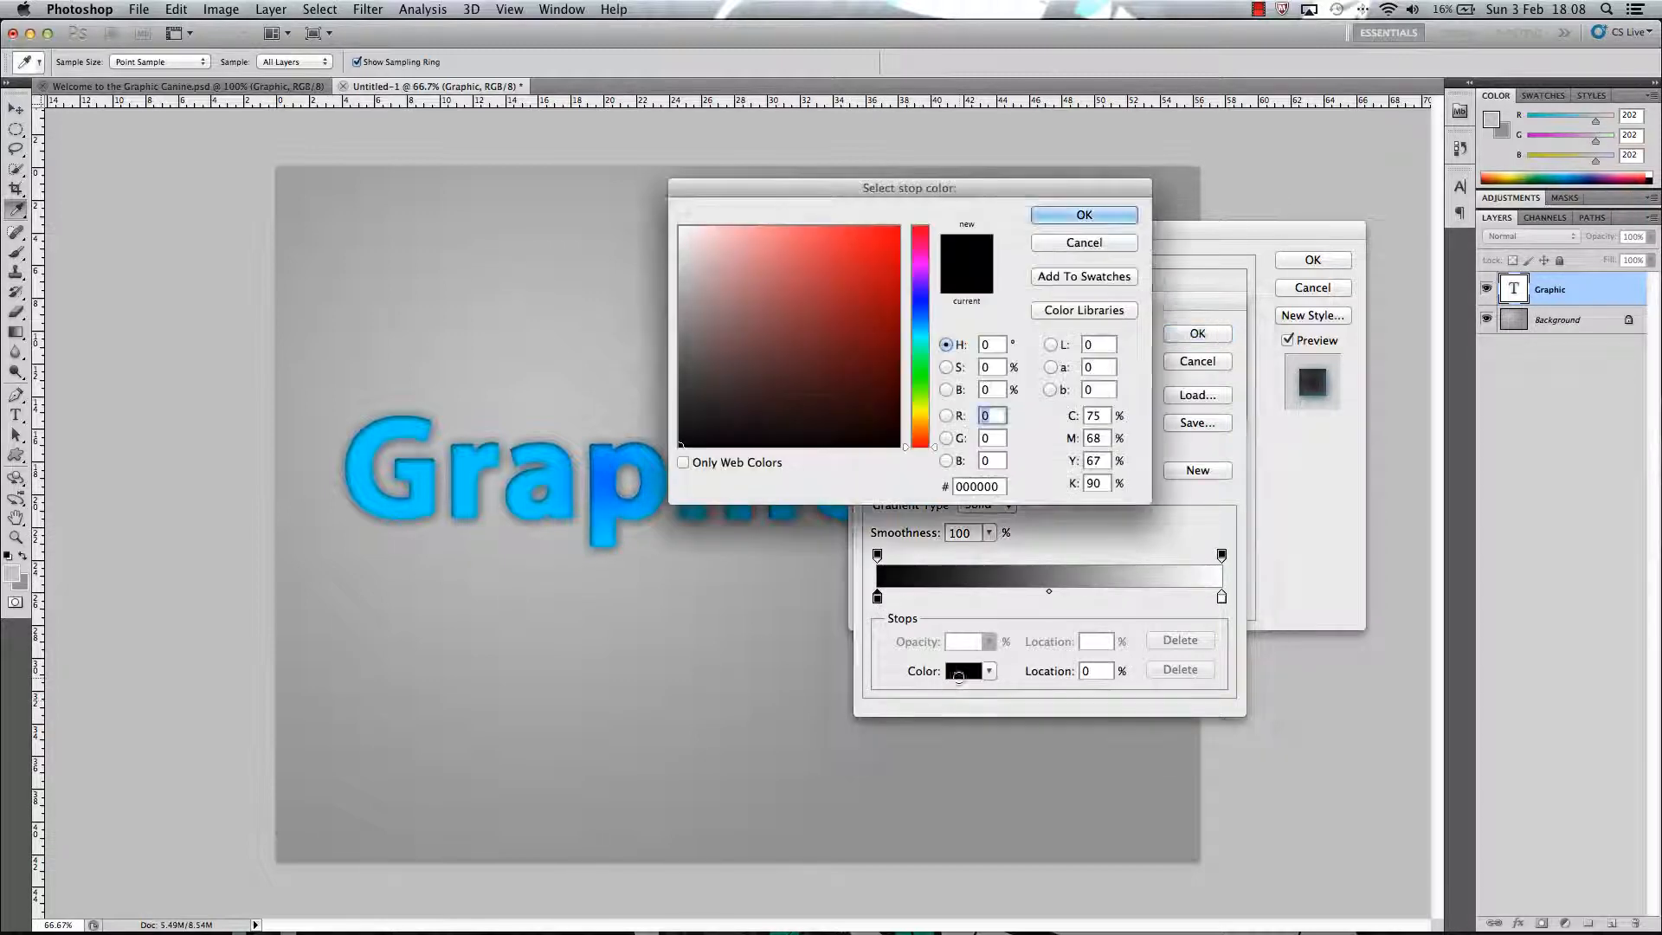
click(611, 515)
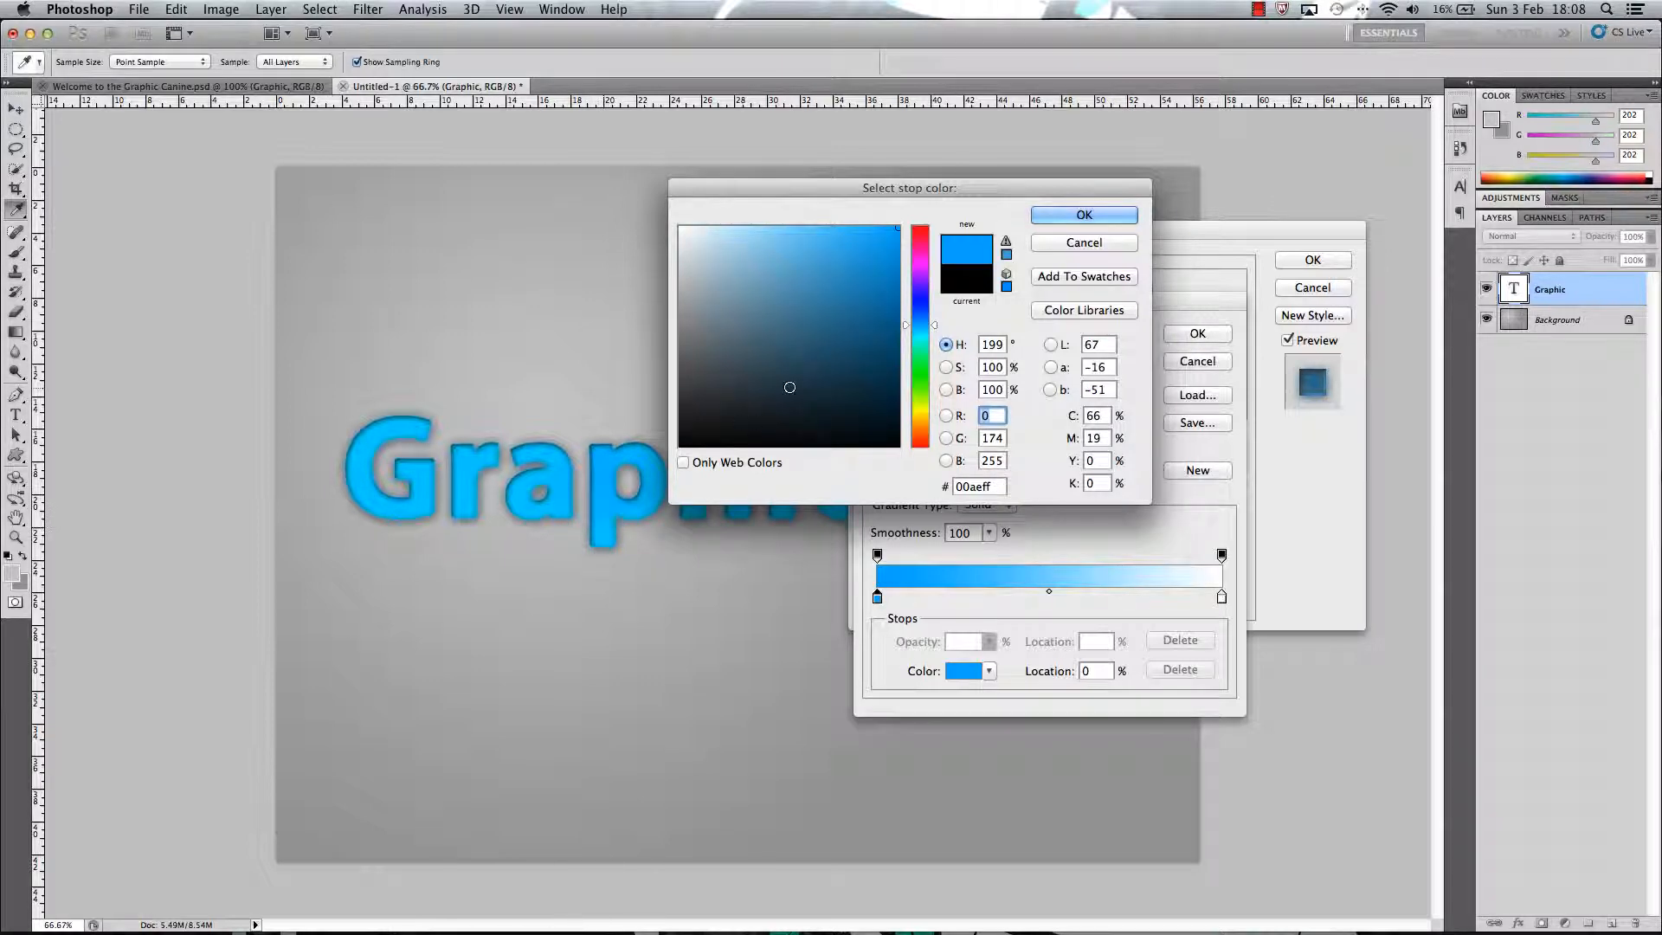
click(1084, 215)
Recolour the white end stop of the overlay gradient black and accept the edited gradient.
click(1223, 596)
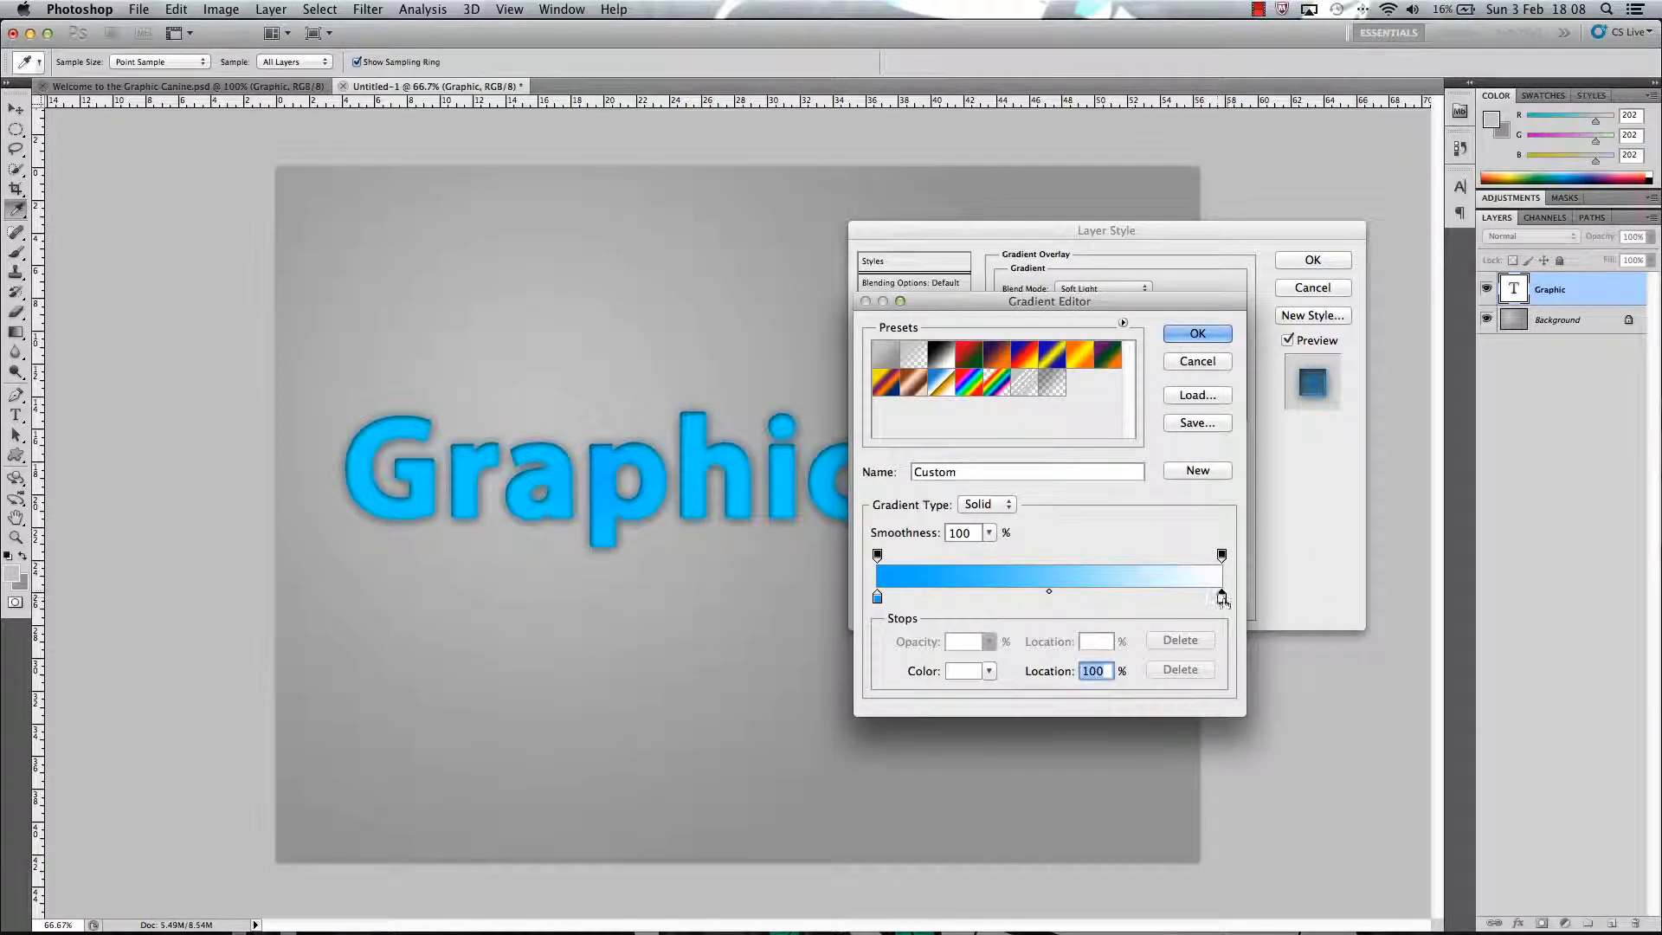
click(966, 671)
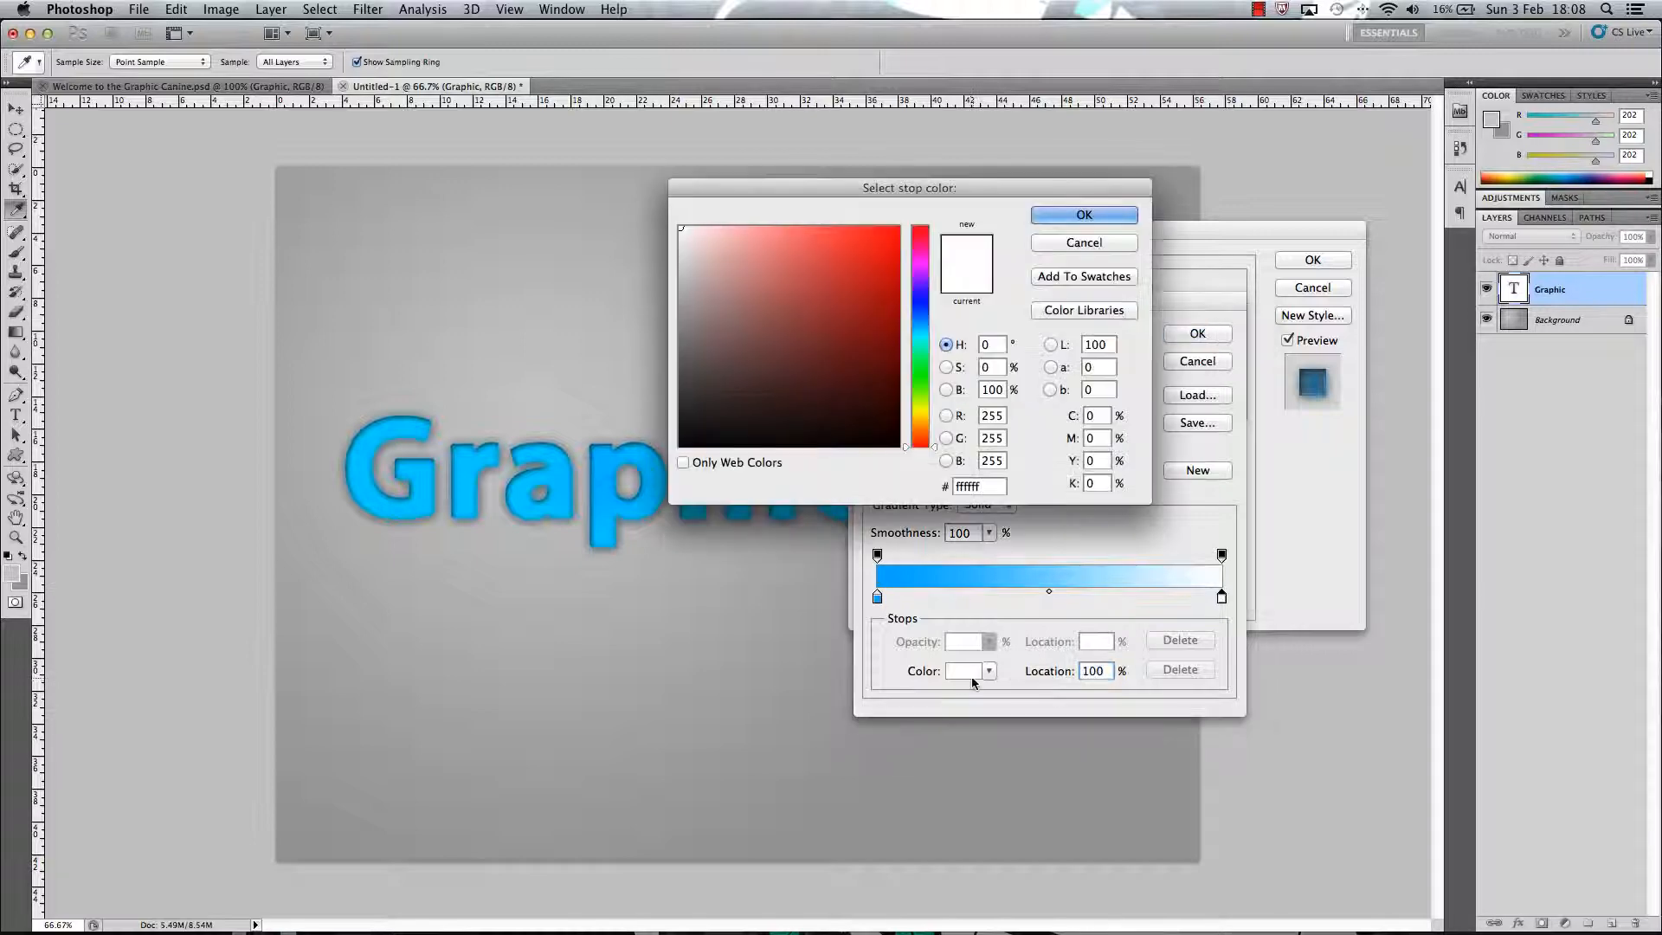
click(817, 360)
drag(817, 360, 900, 447)
click(1084, 214)
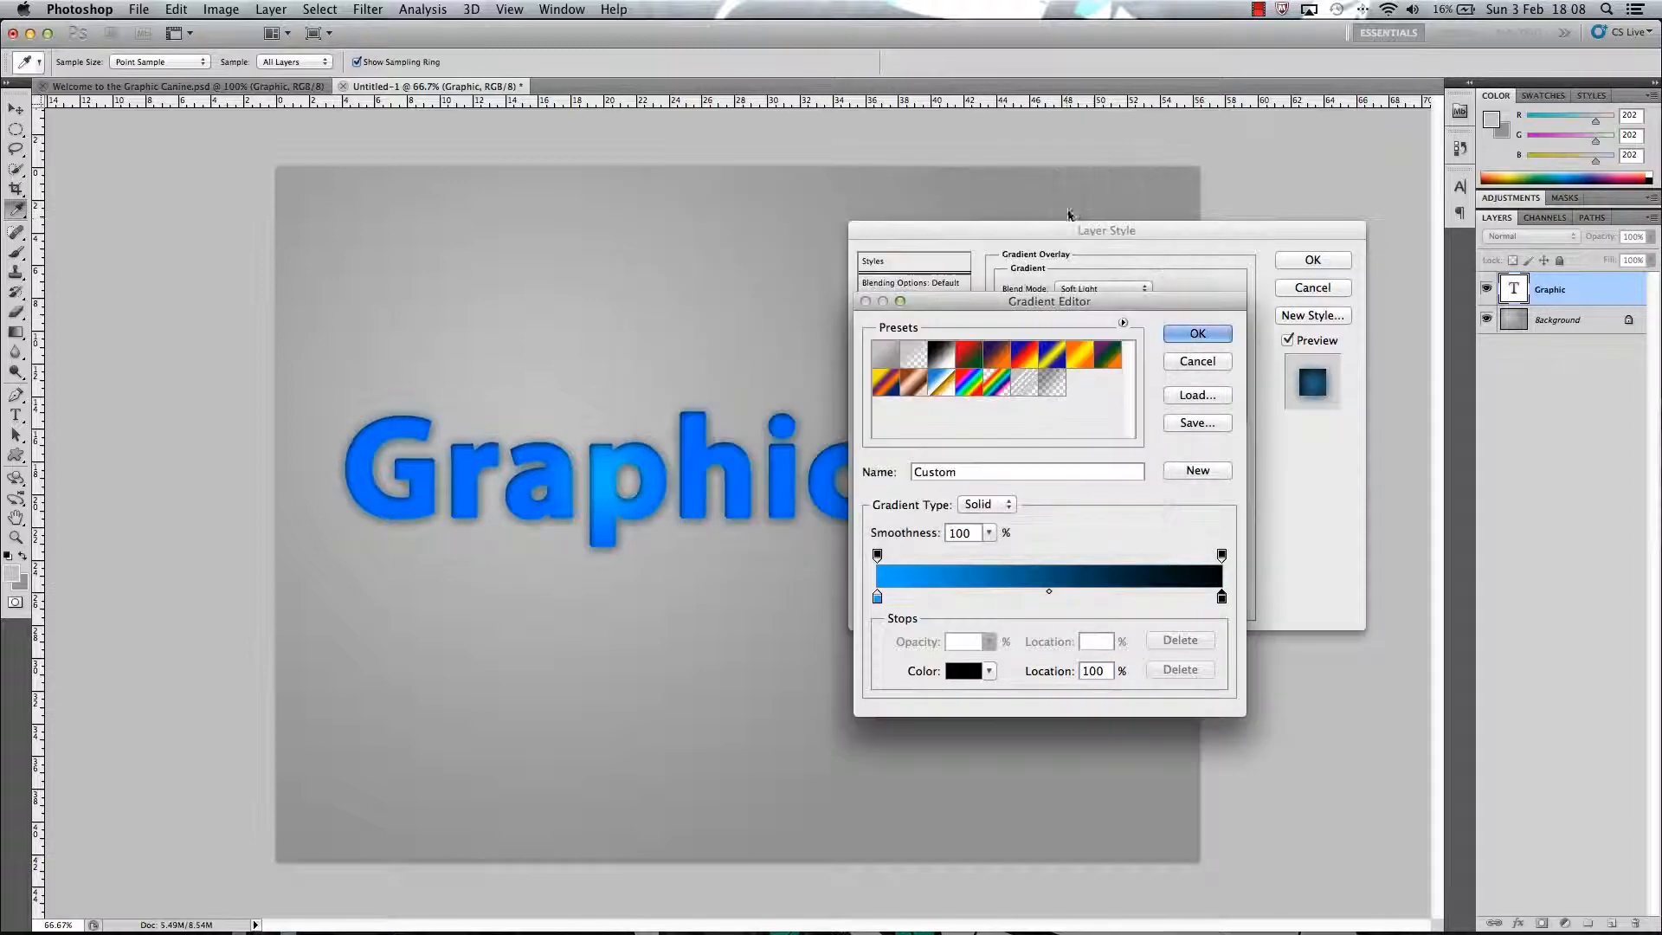
click(1190, 332)
Set the Gradient Overlay's blend mode to Overlay, its scale to 123% and its opacity to about 35%.
click(1111, 288)
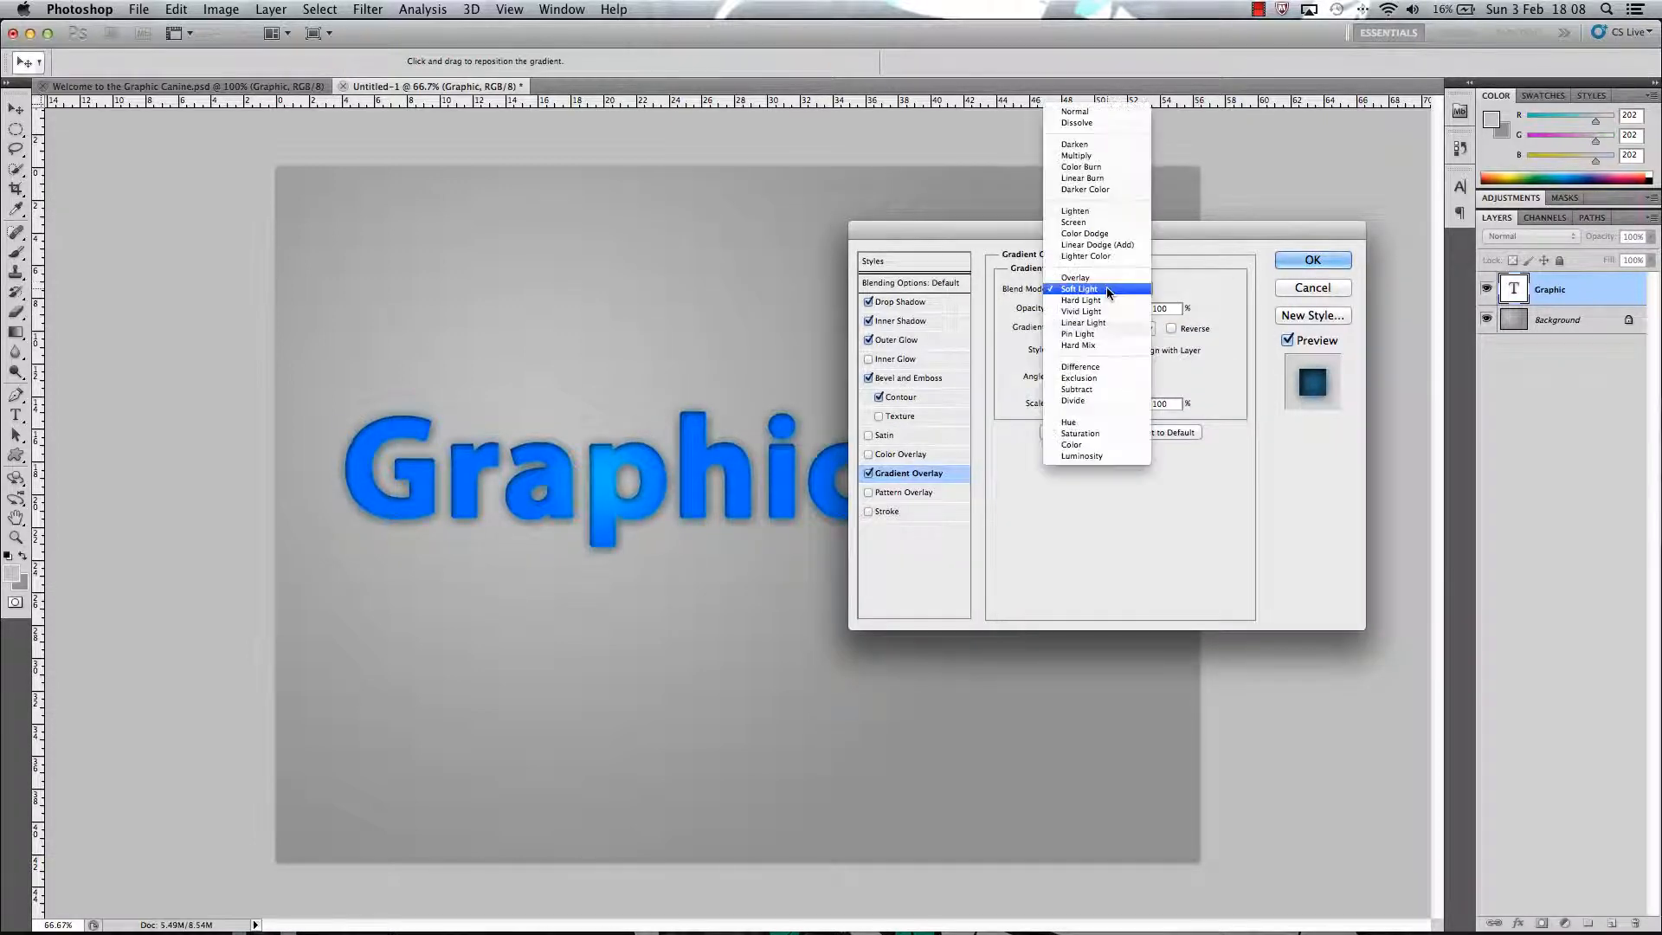
click(1081, 279)
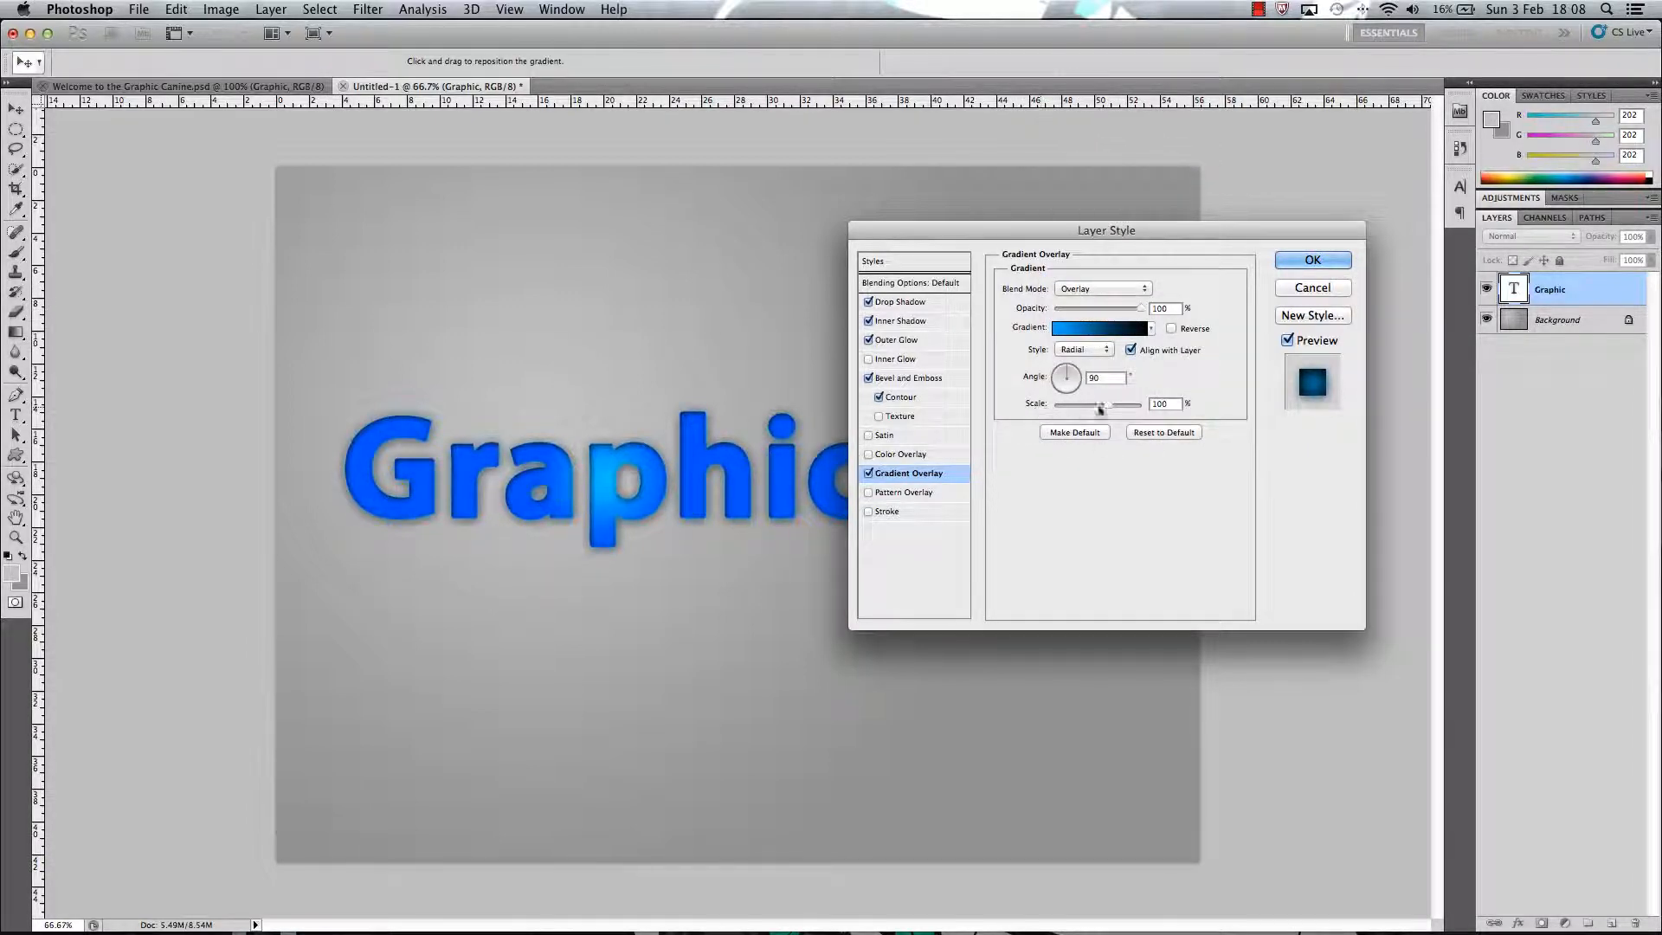
drag(1114, 403, 1124, 403)
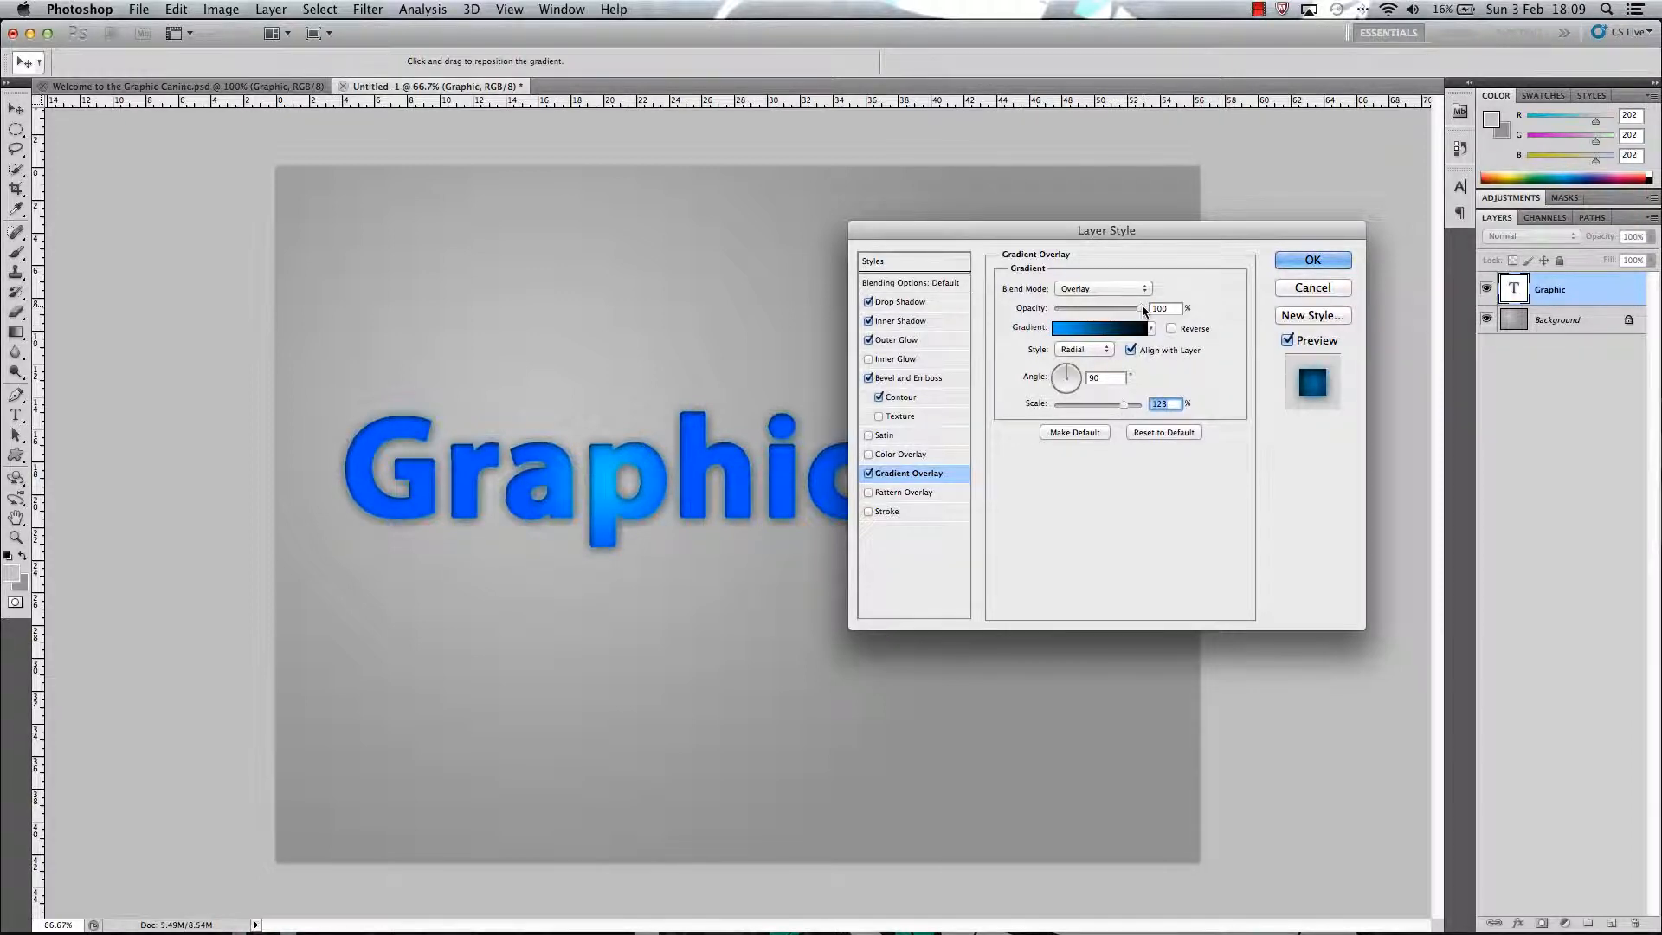
drag(1141, 308, 1100, 312)
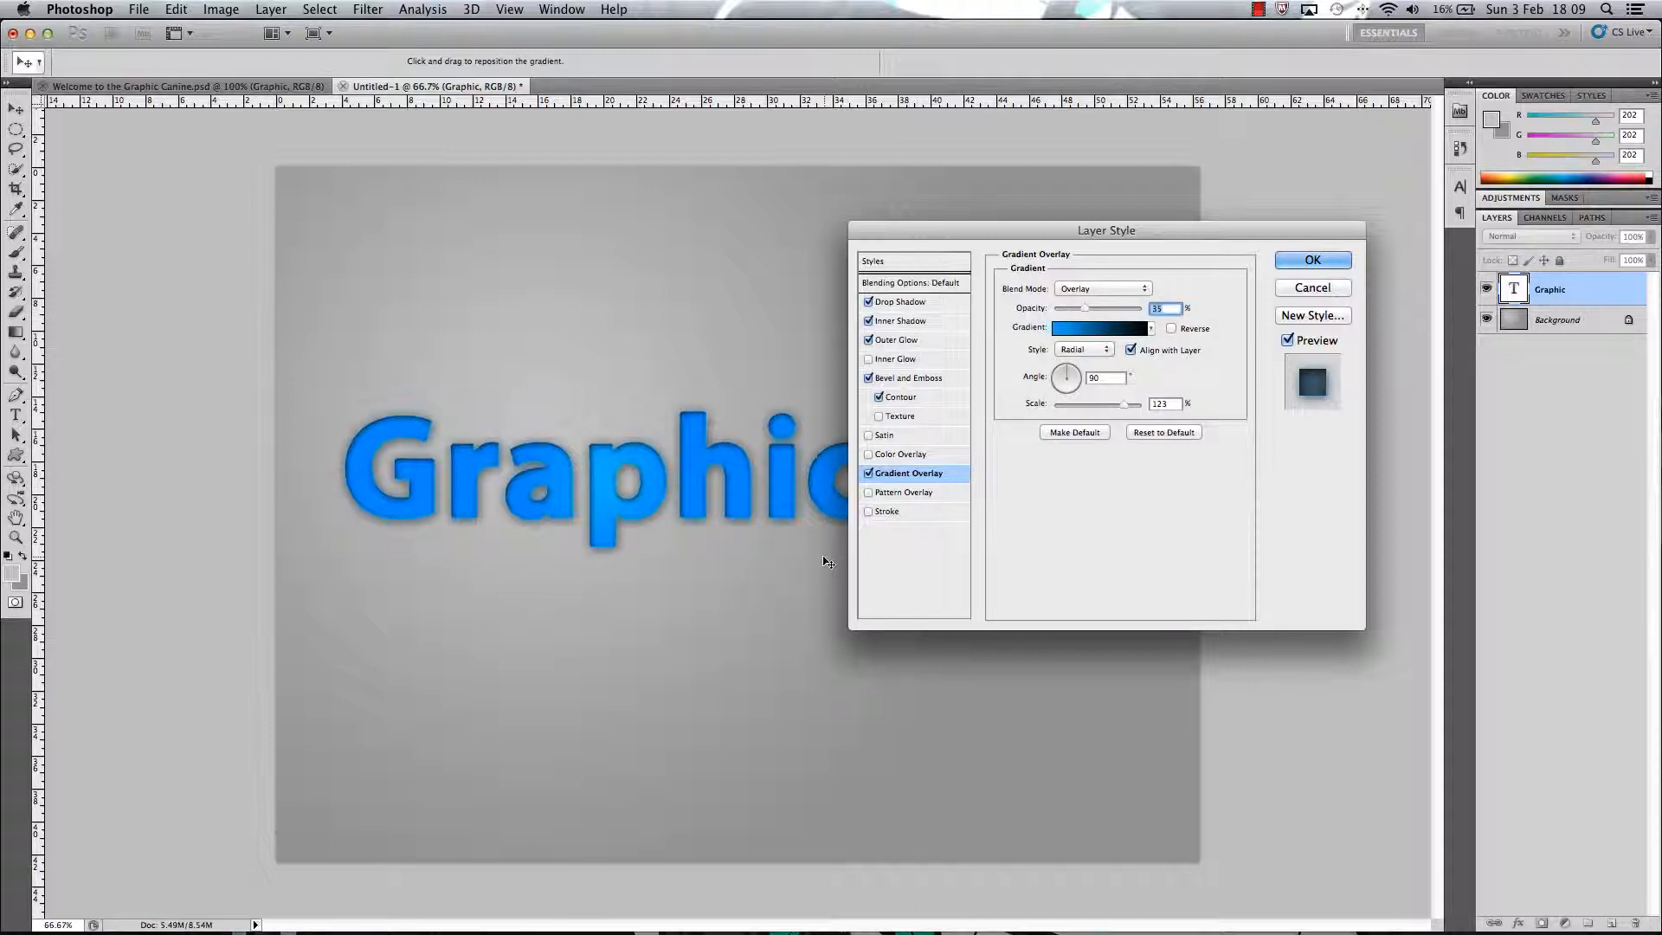
Add a Stroke to the Graphic text, coloured with the blue sampled from the text (00aeff).
click(868, 510)
click(900, 513)
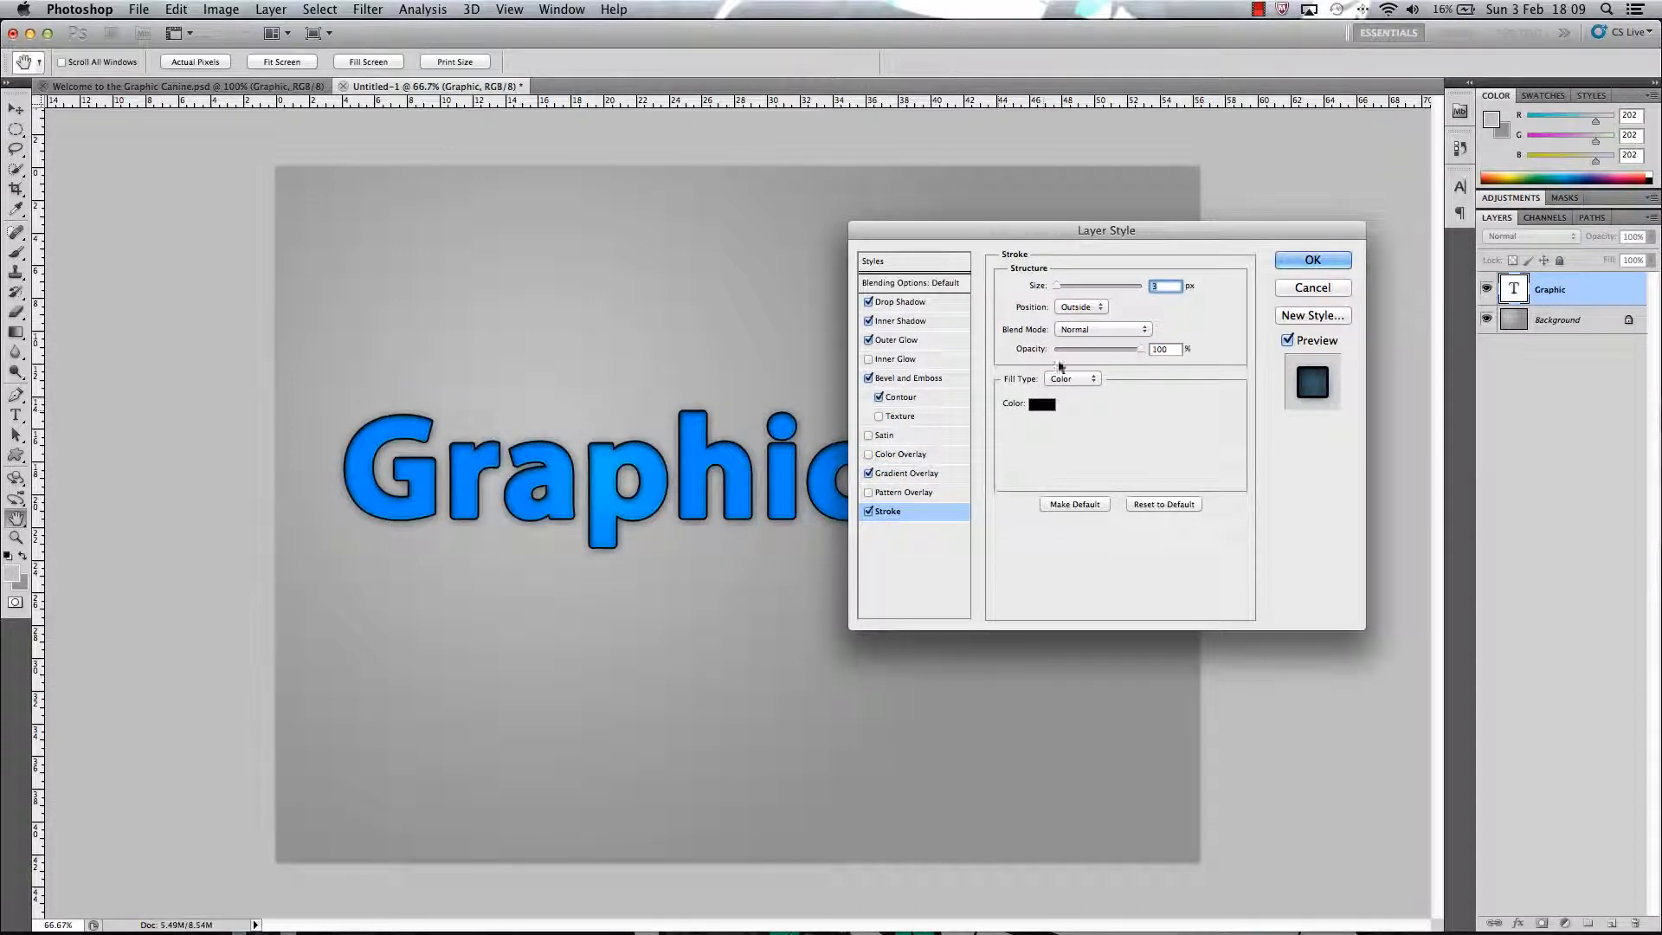
click(1042, 405)
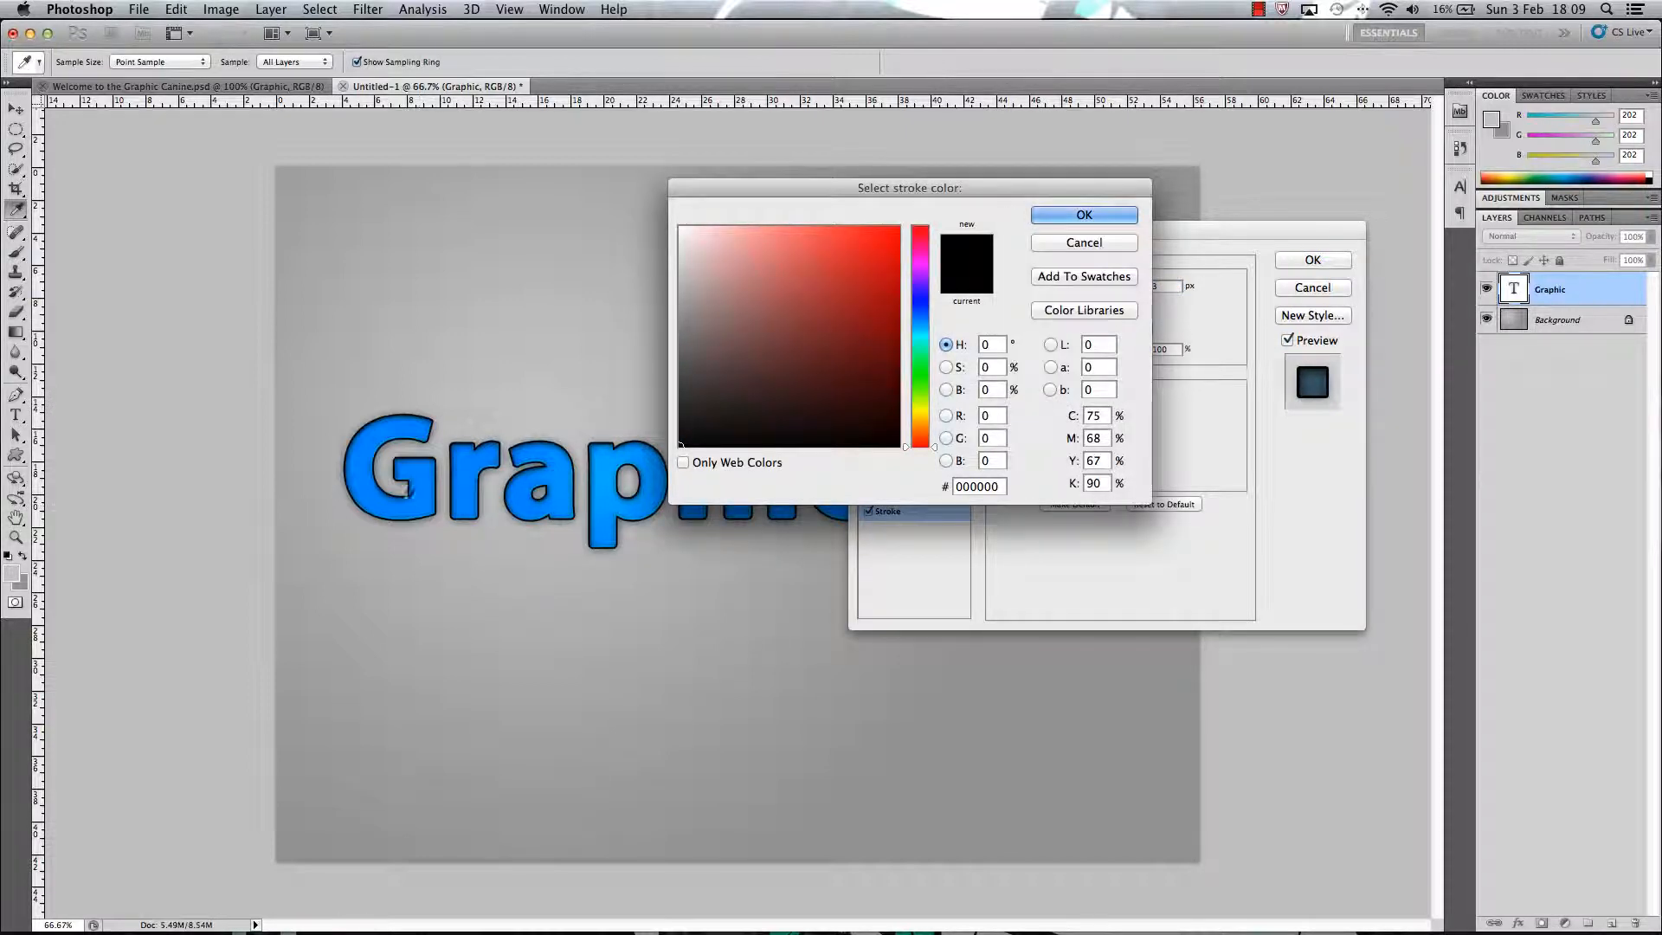
click(358, 480)
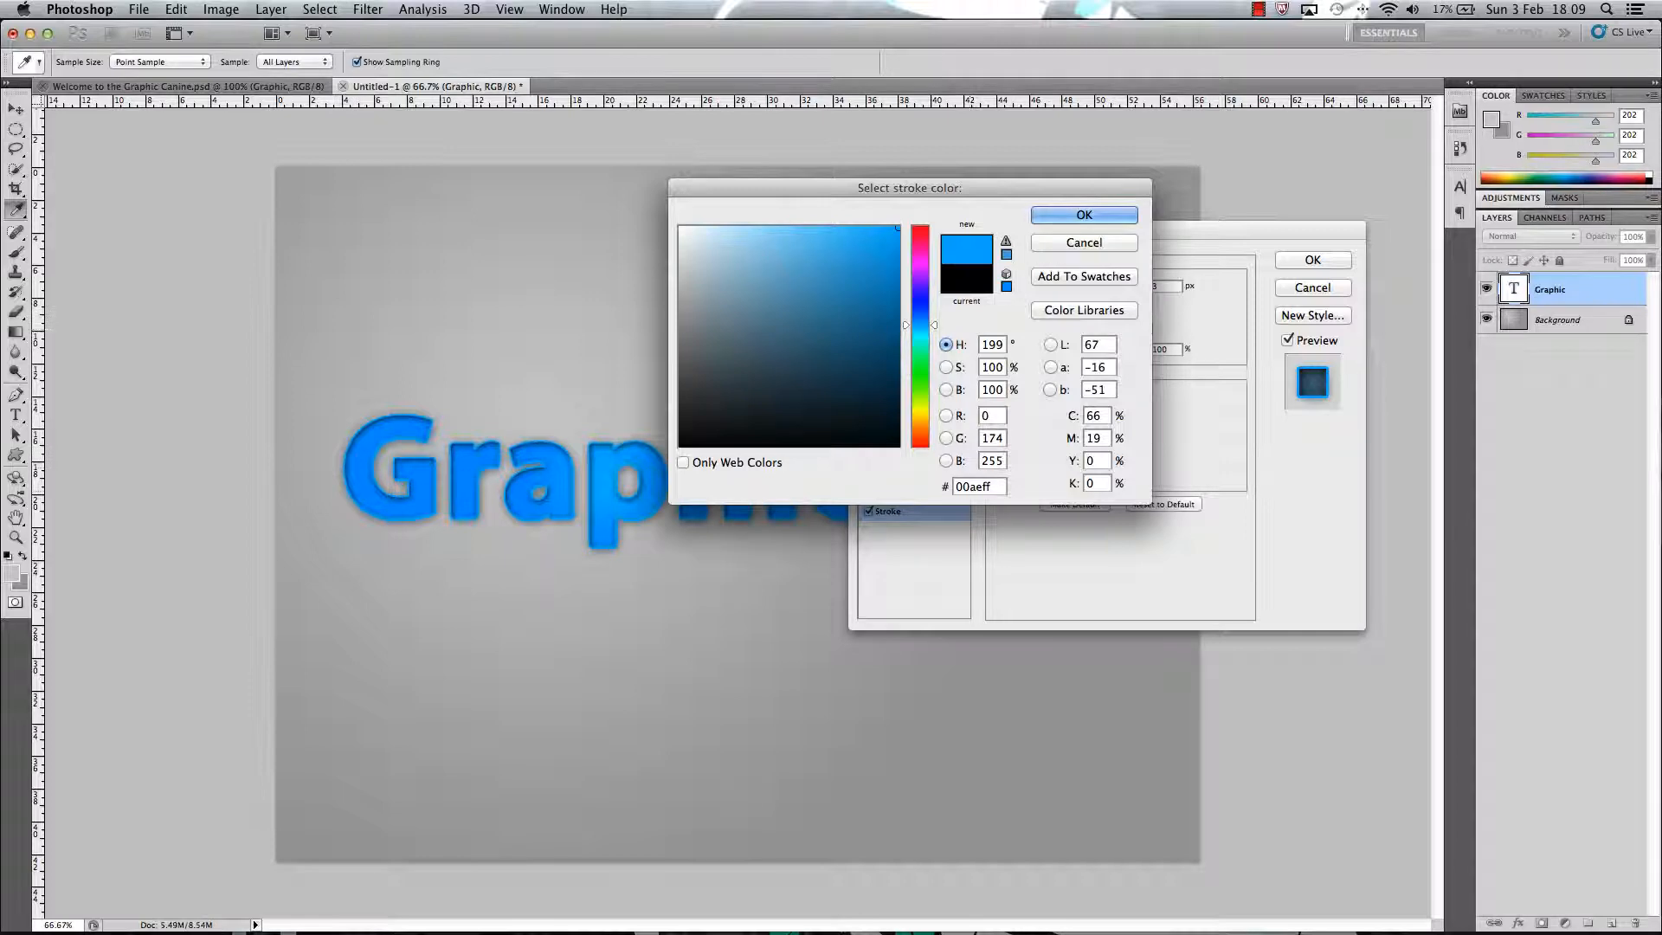
click(1105, 217)
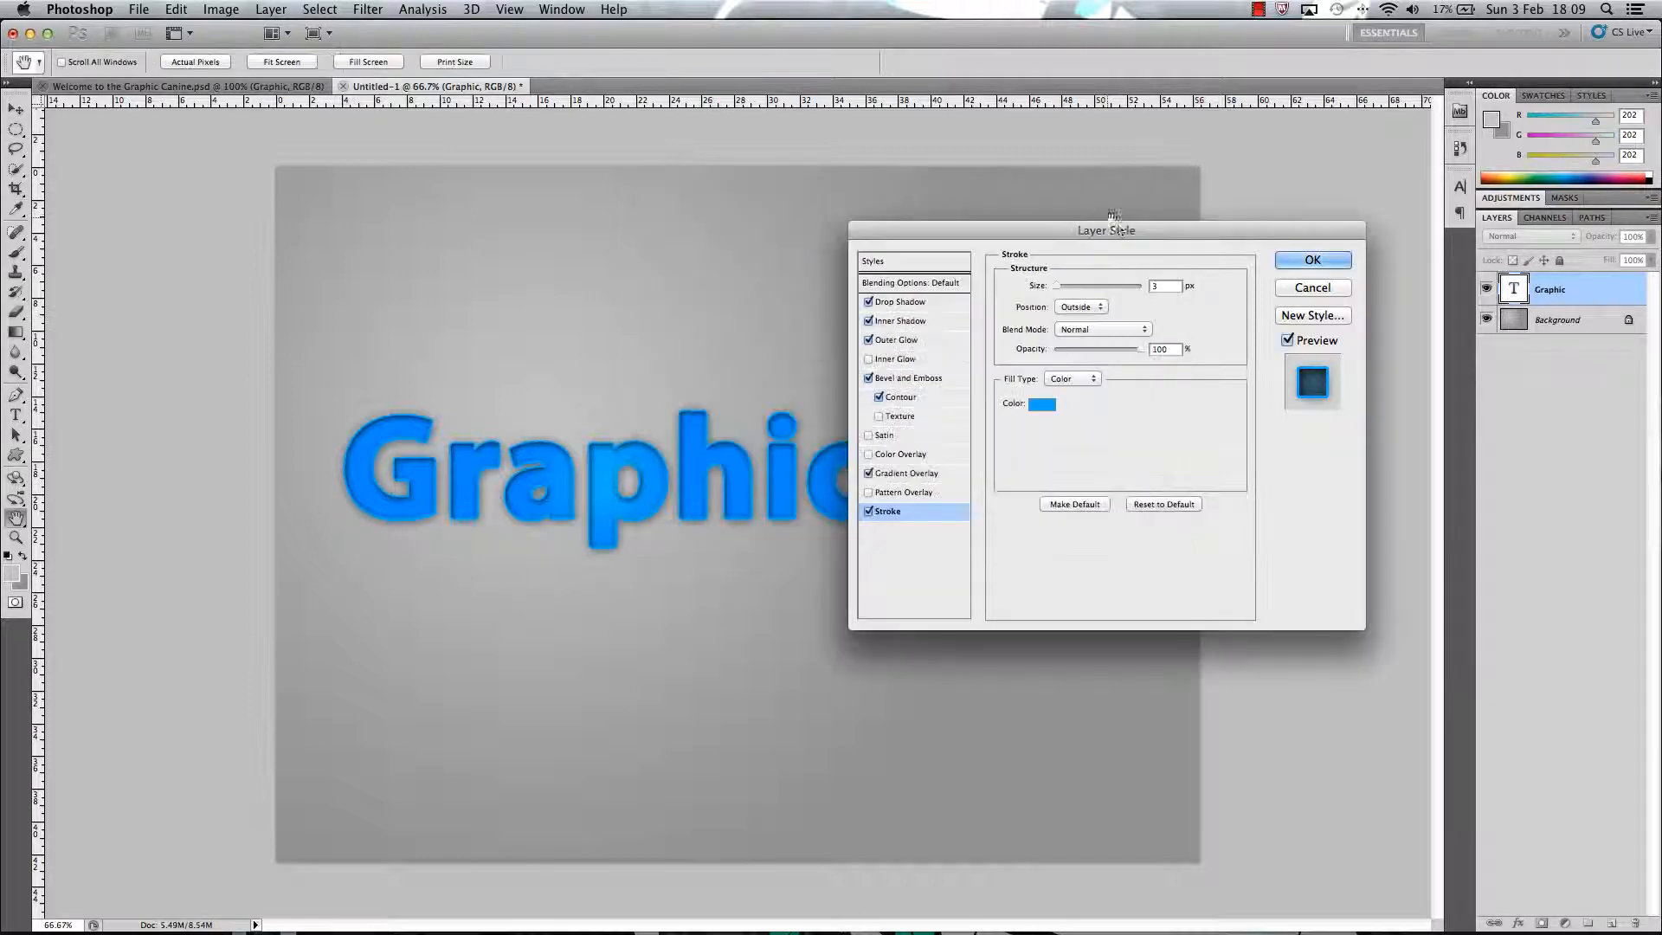
Set the Stroke size to 1 px and apply the layer styles to the Graphic text.
text(1)
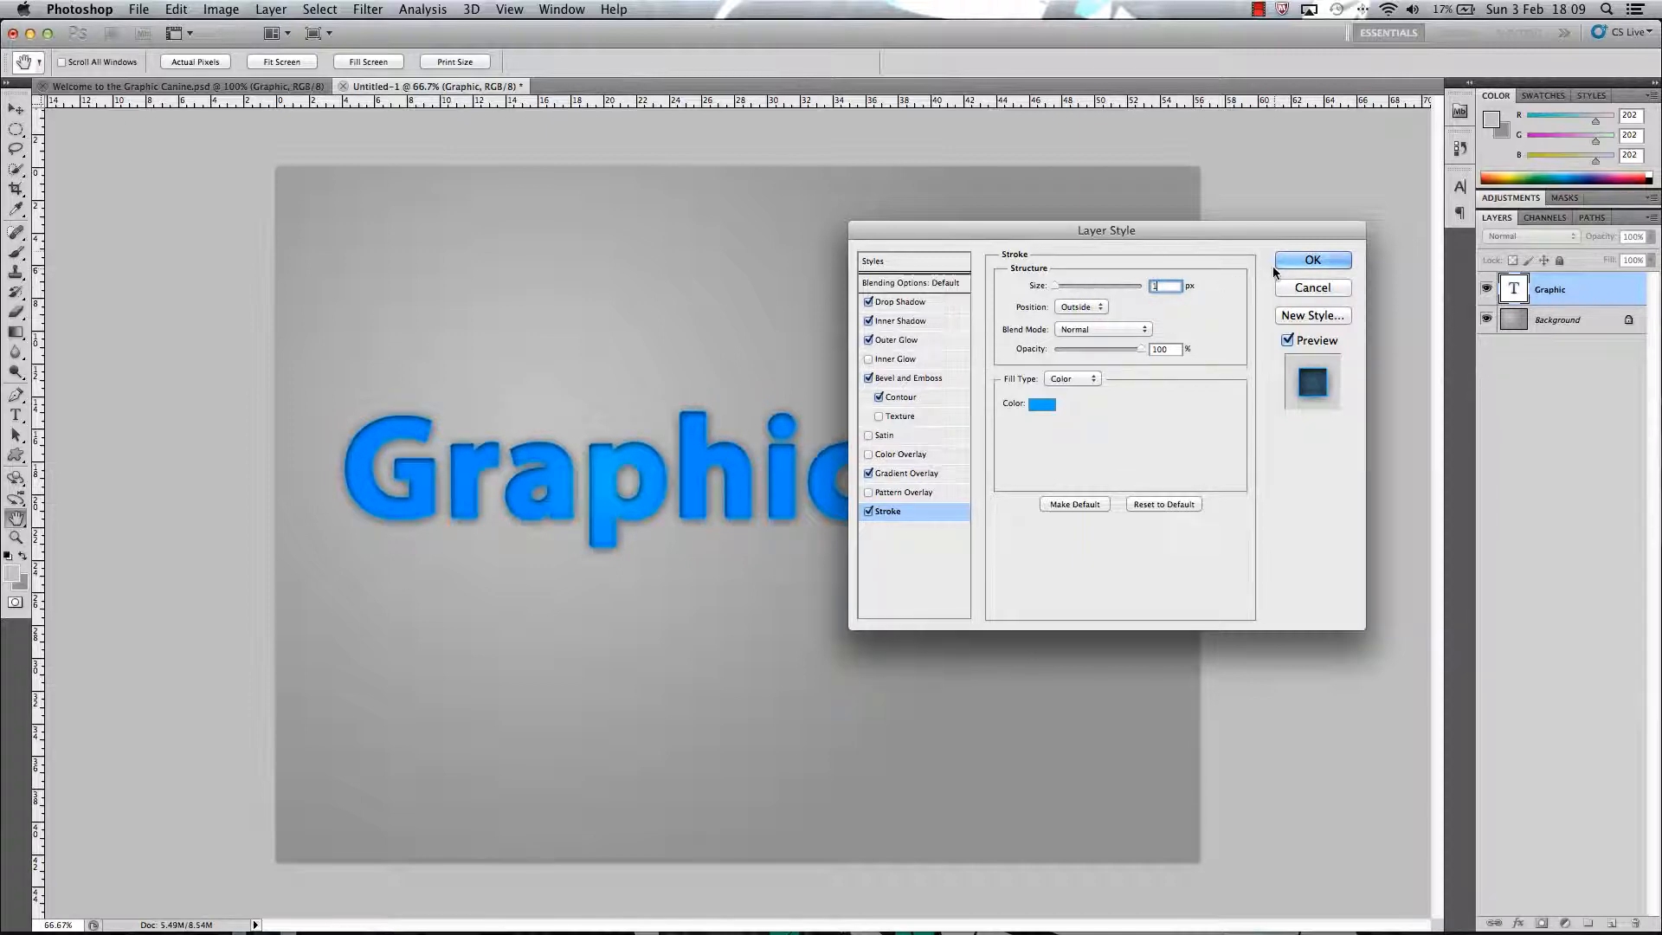
click(1307, 261)
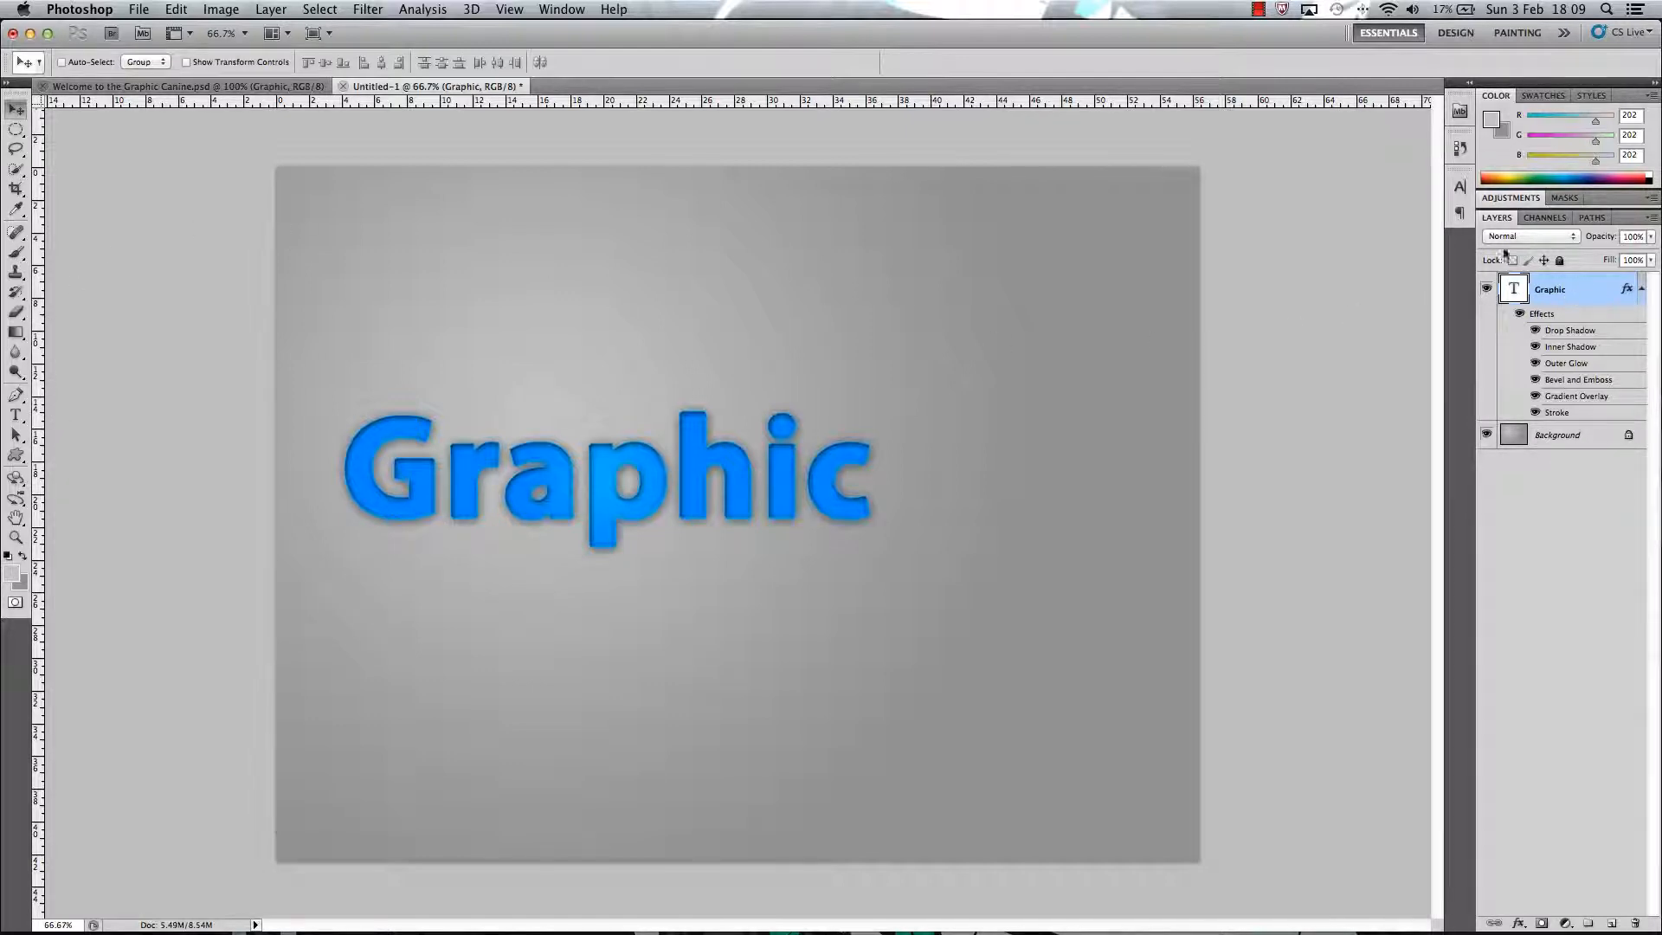
Load the outline of the Graphic text as a selection and contract it by 3 pixels.
super+click(1515, 289)
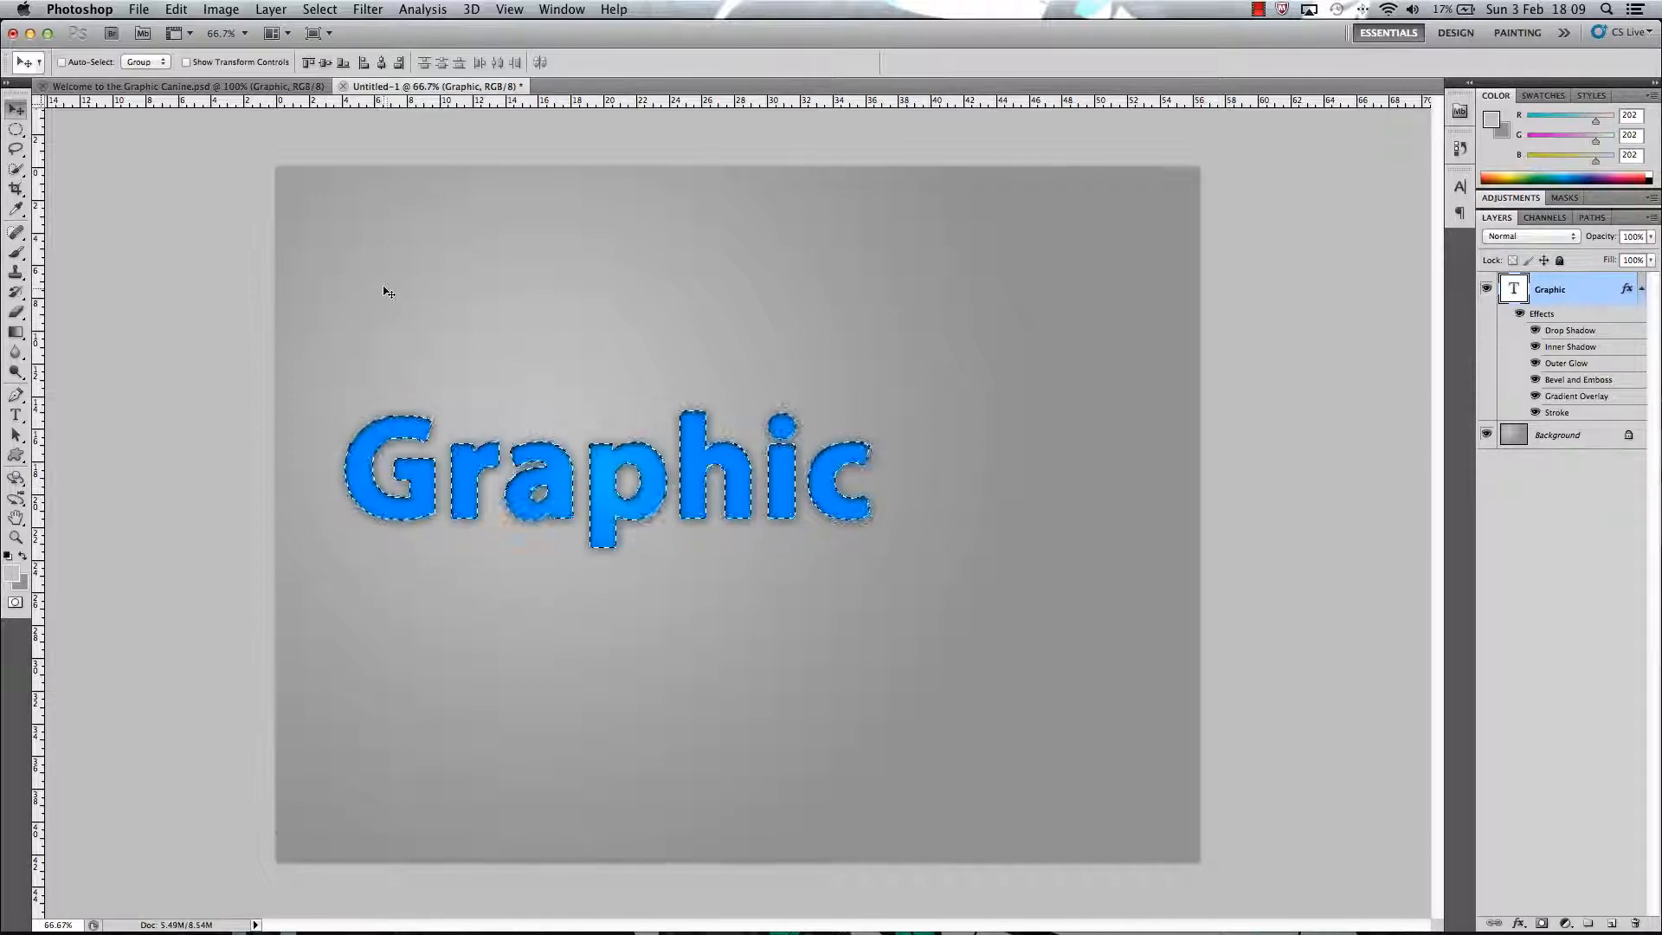
click(319, 9)
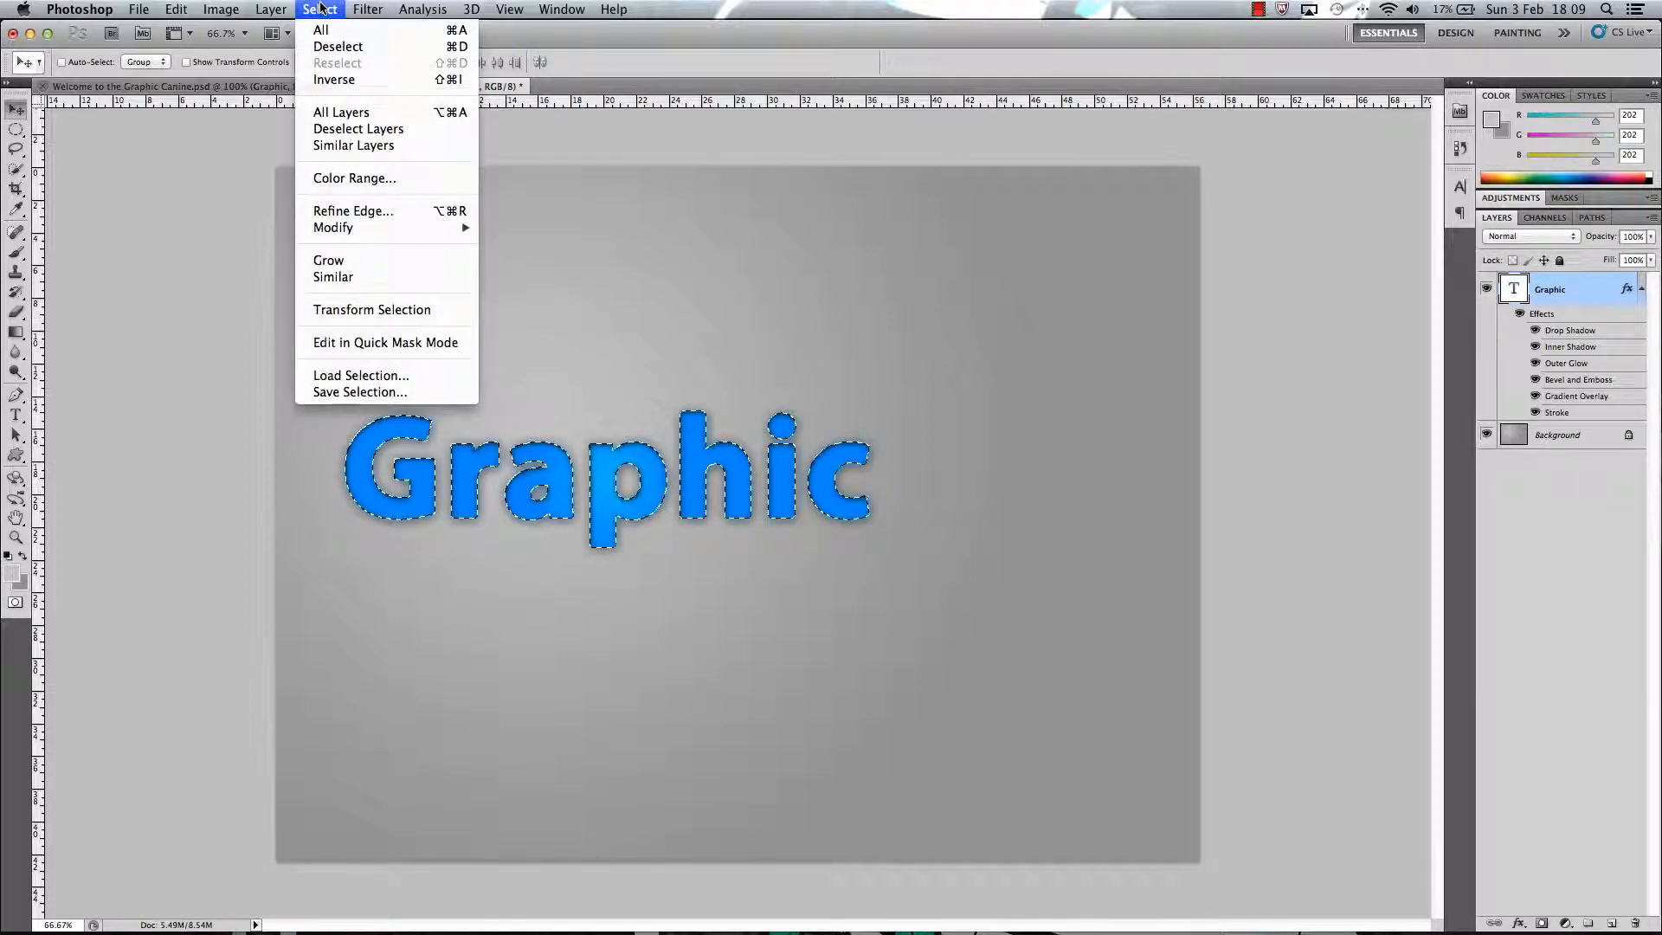
mouse_move(422, 232)
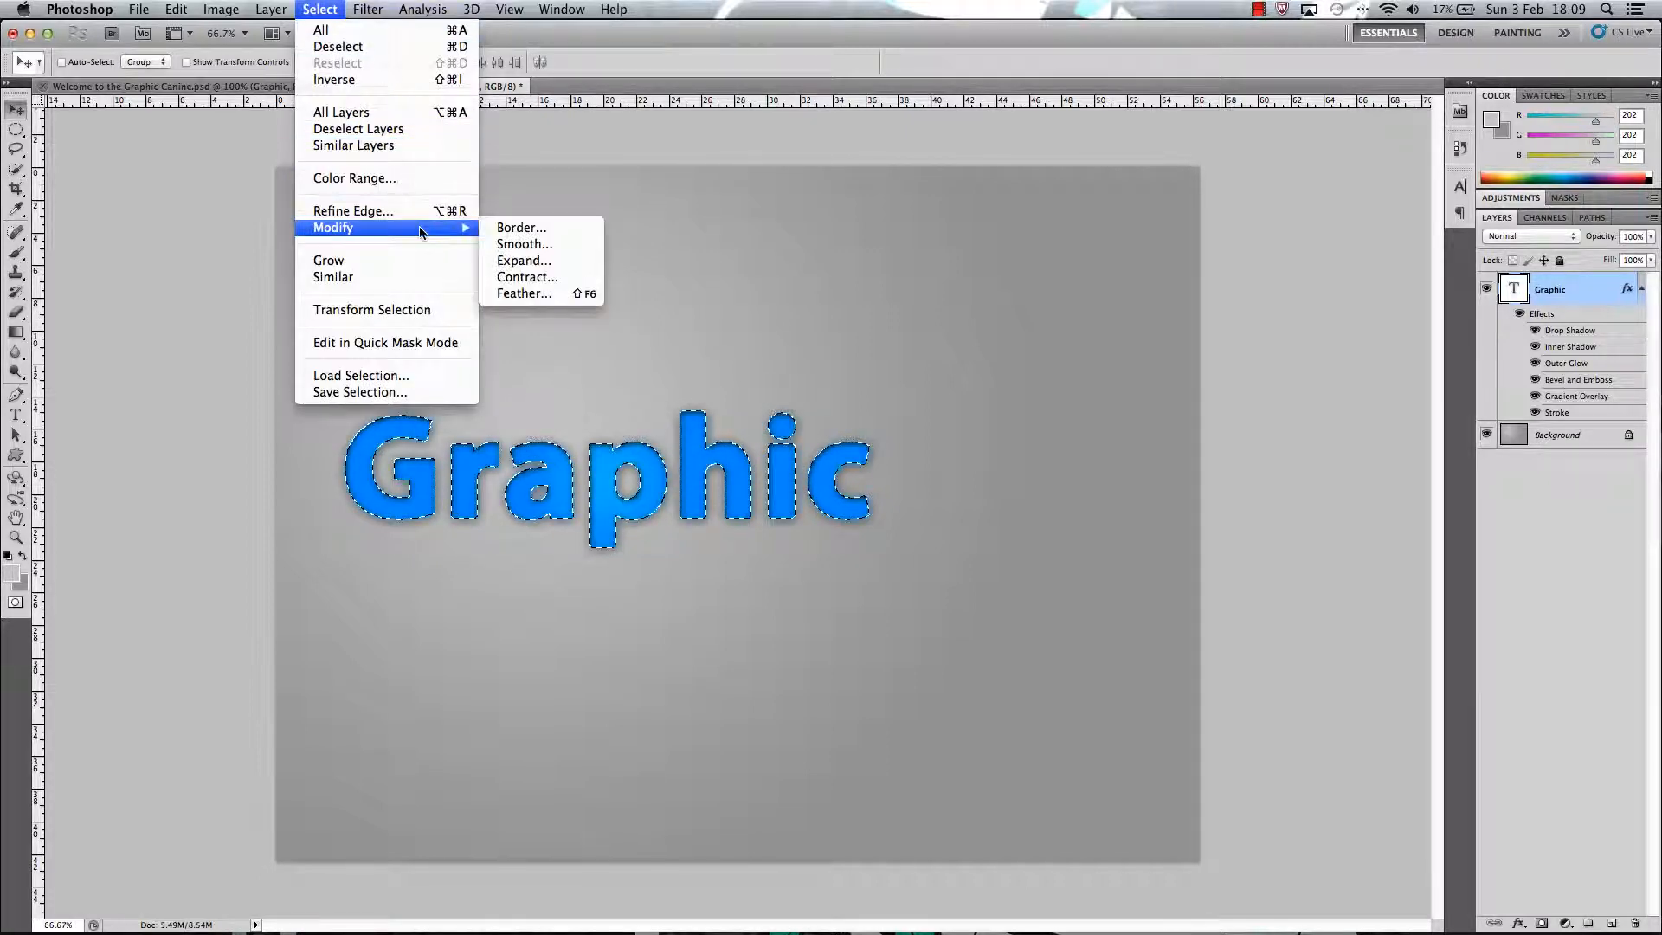
click(526, 277)
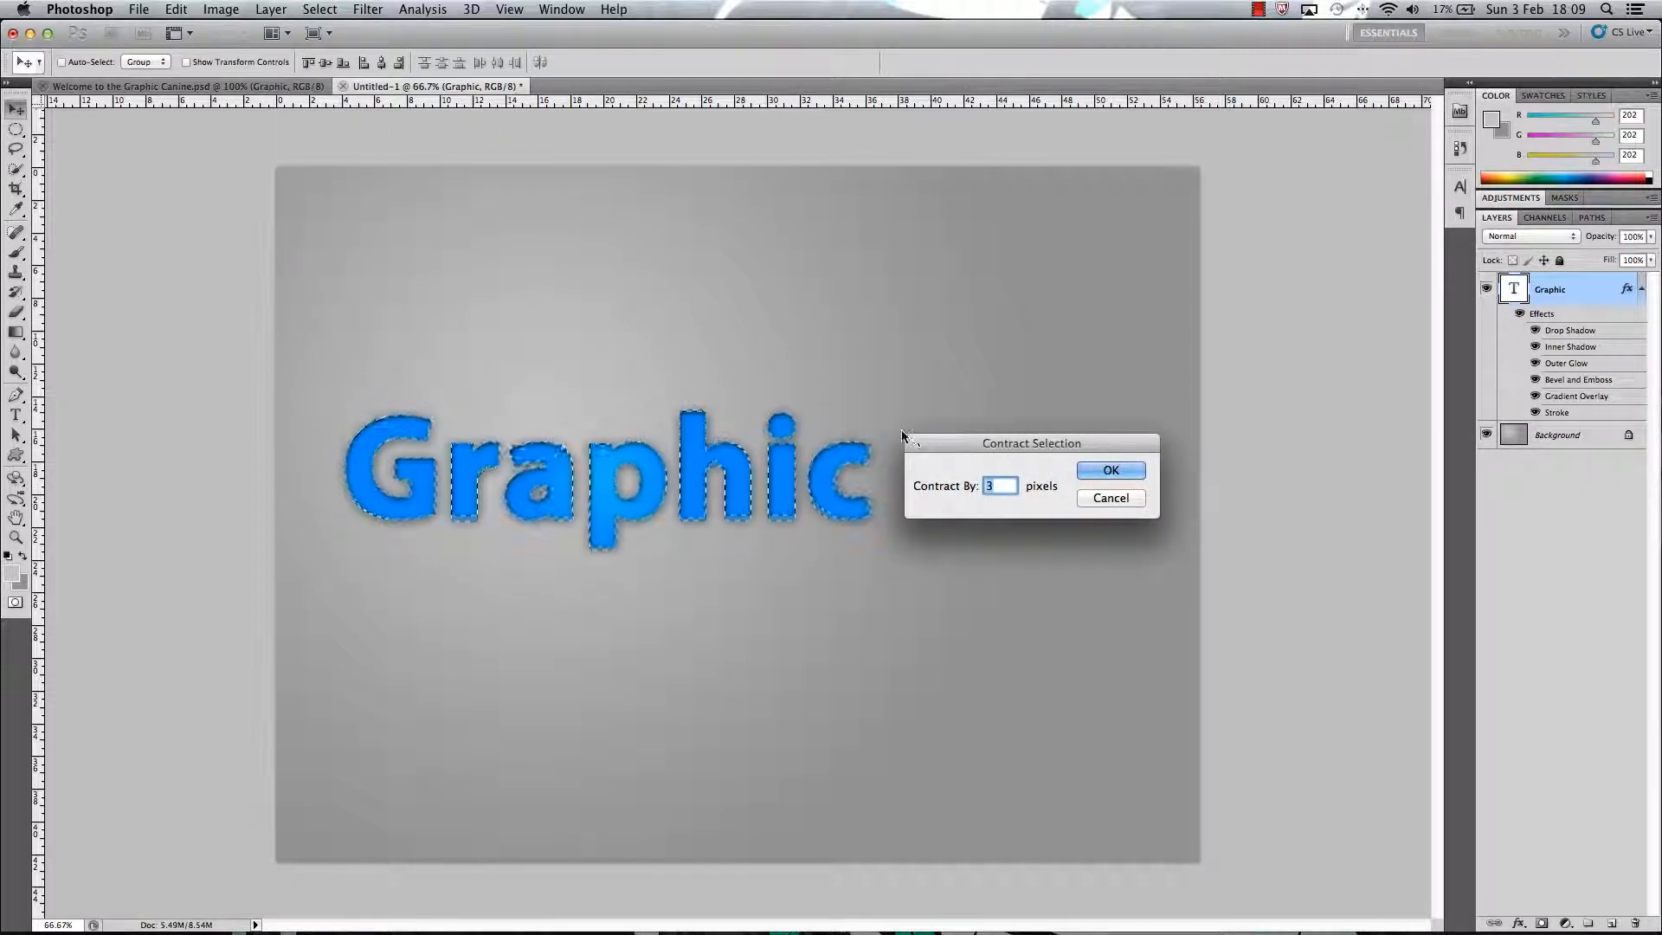
drag(982, 443, 956, 334)
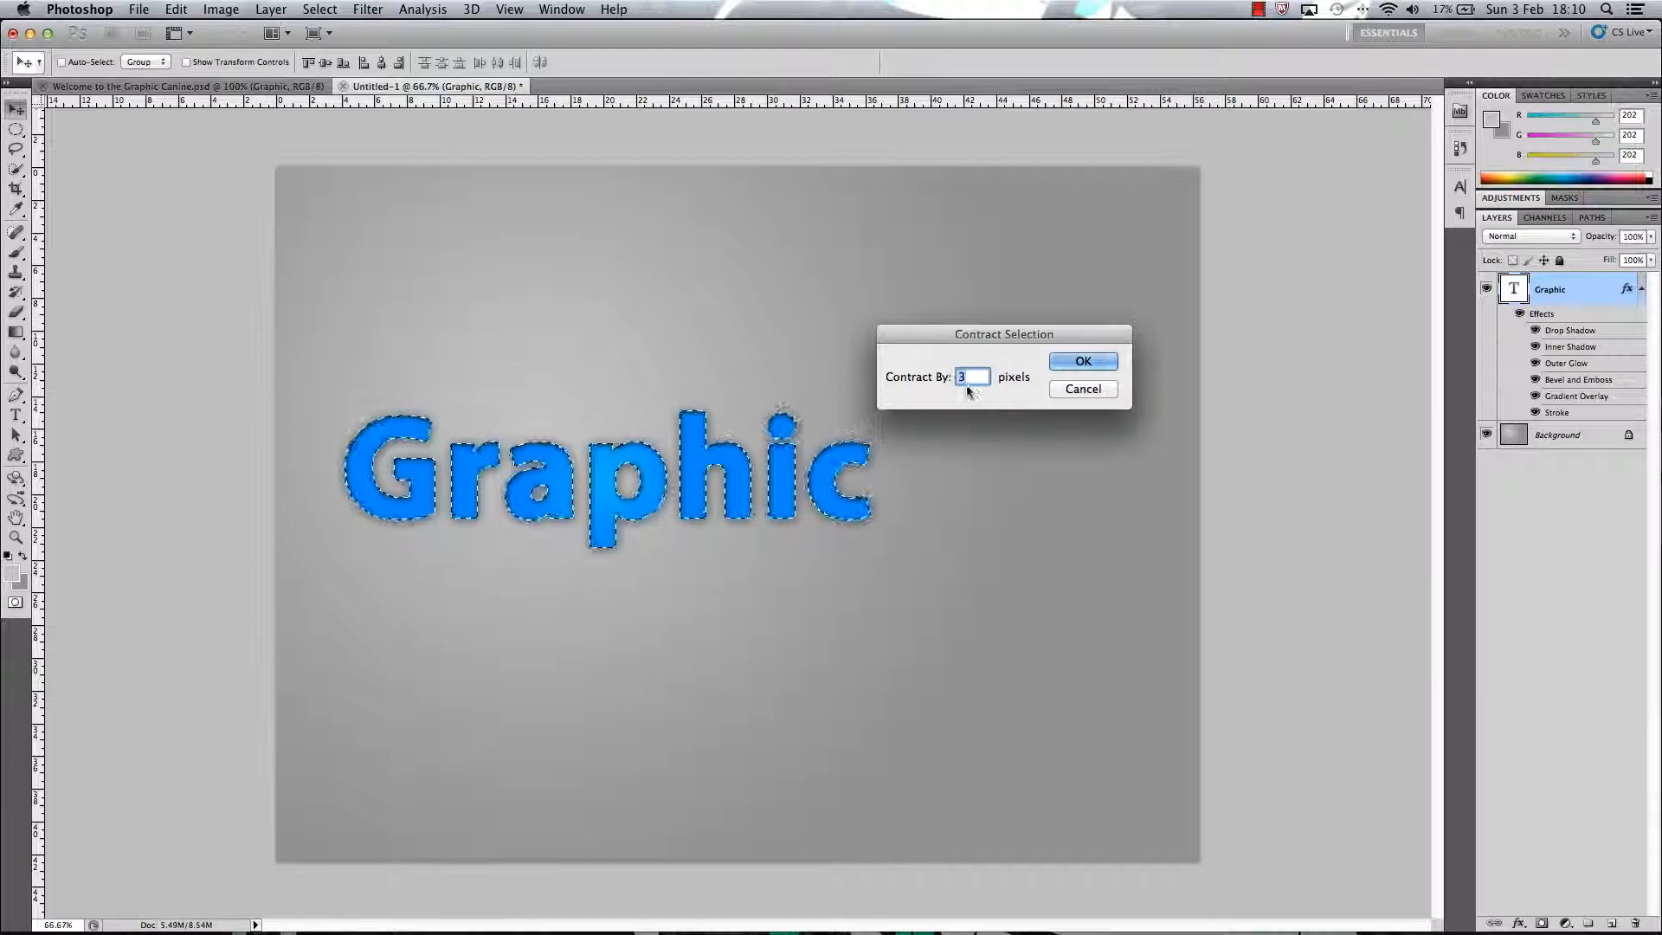
click(1098, 370)
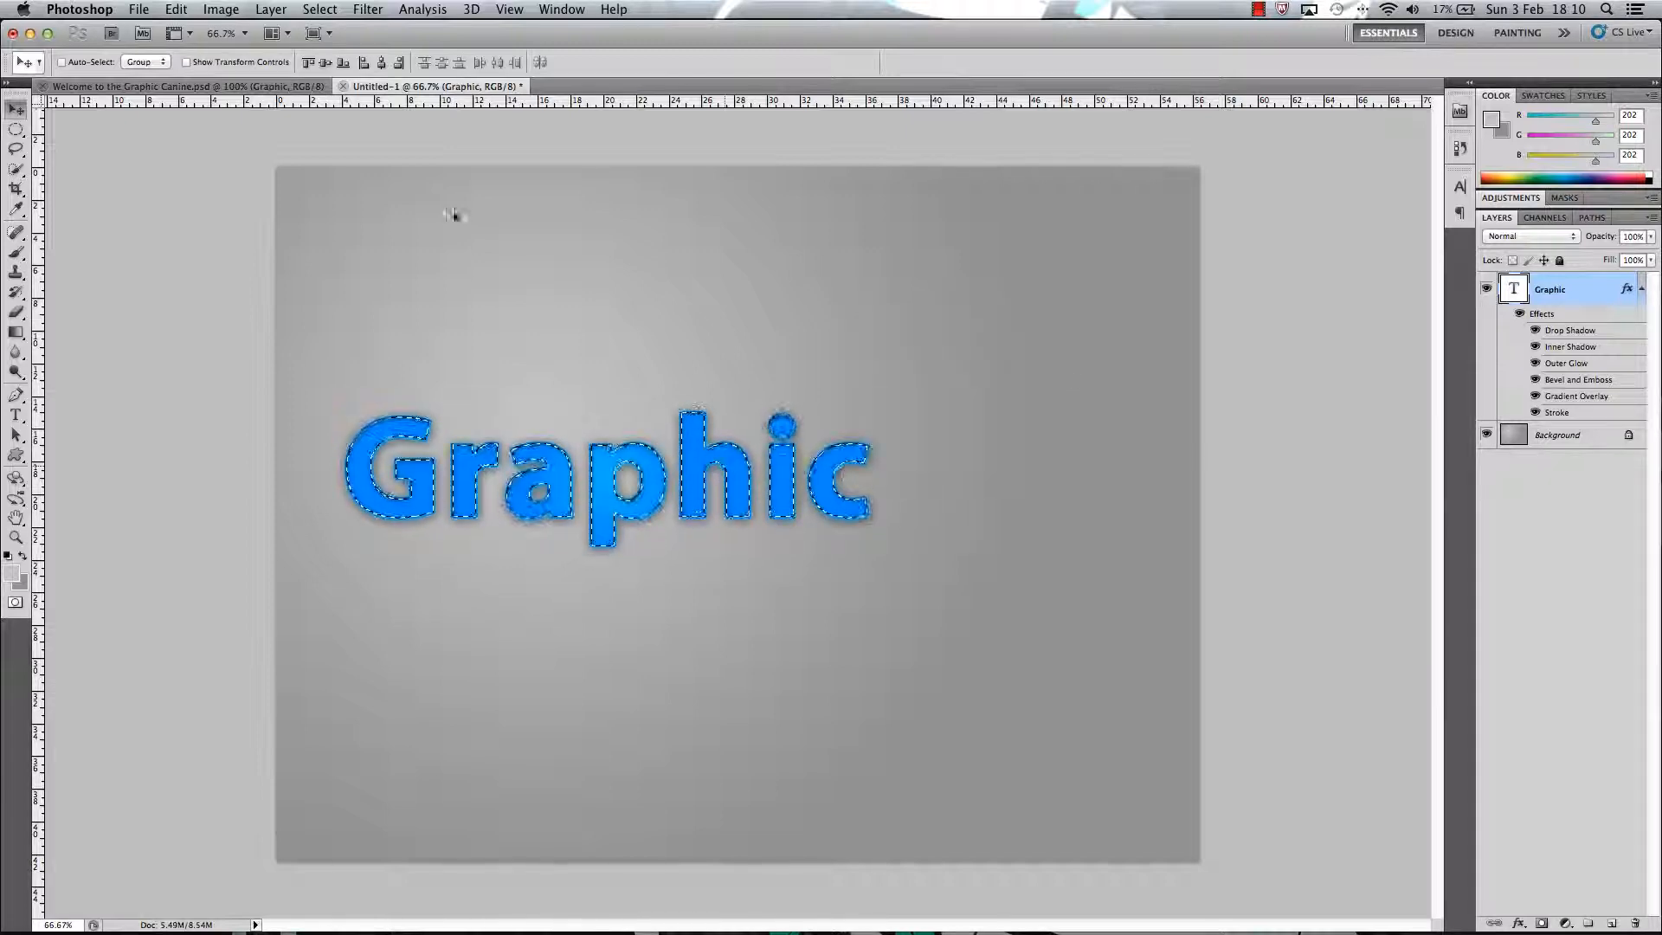
Create a new empty layer above the Graphic text layer, keeping the contracted selection active.
click(245, 32)
click(227, 83)
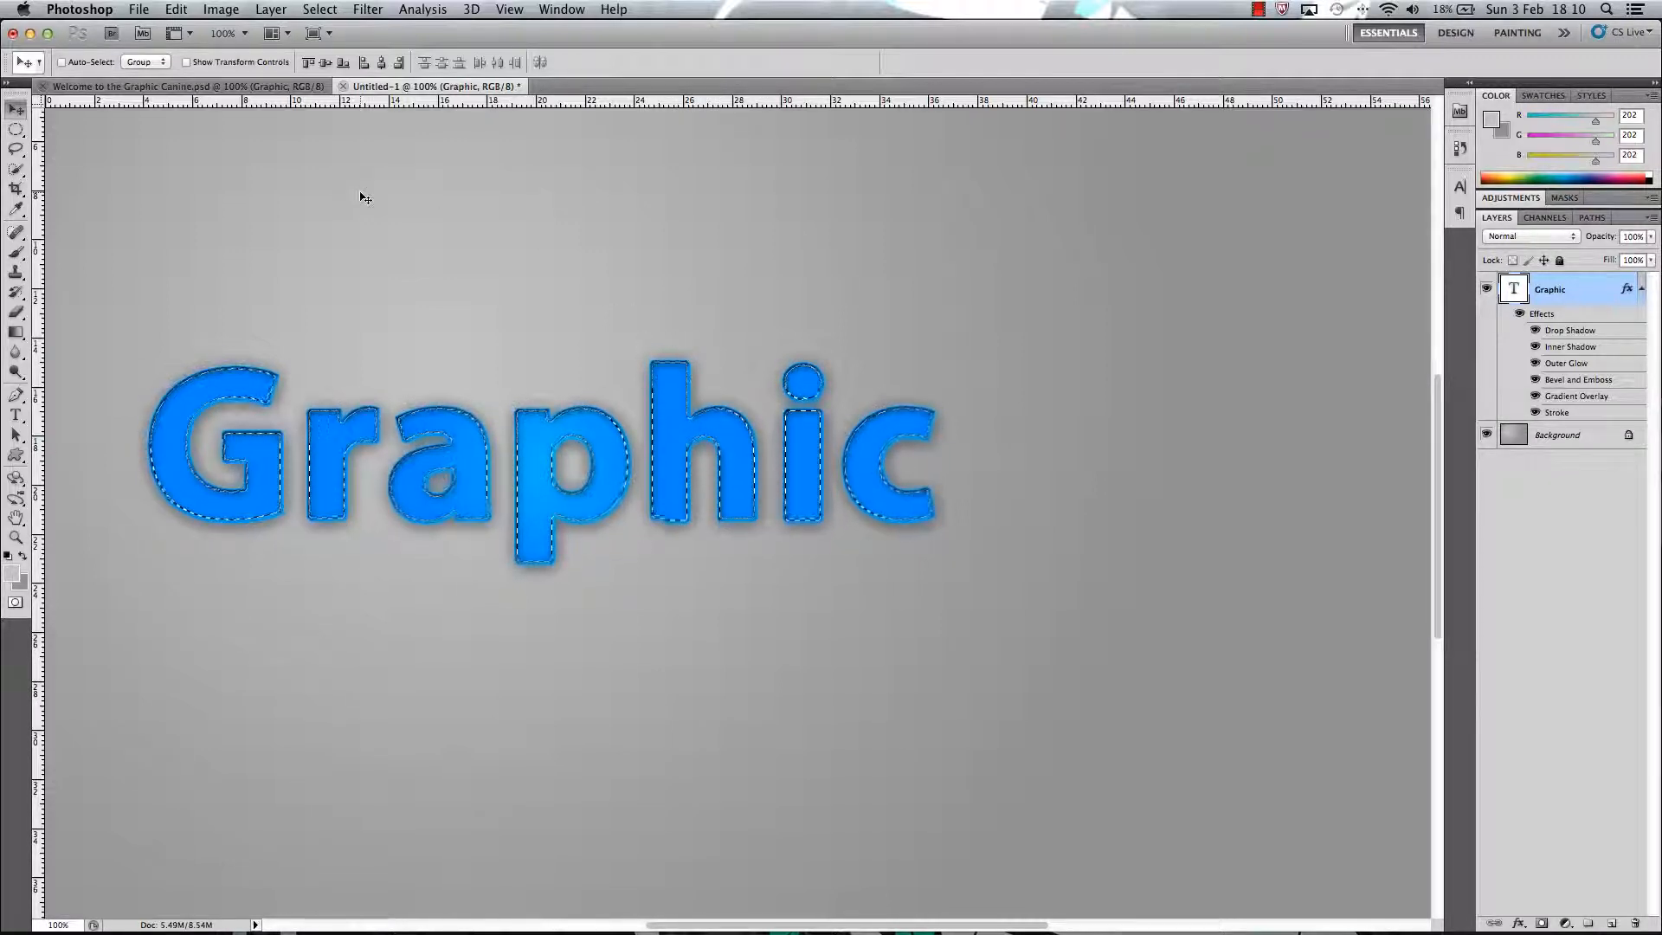
click(286, 8)
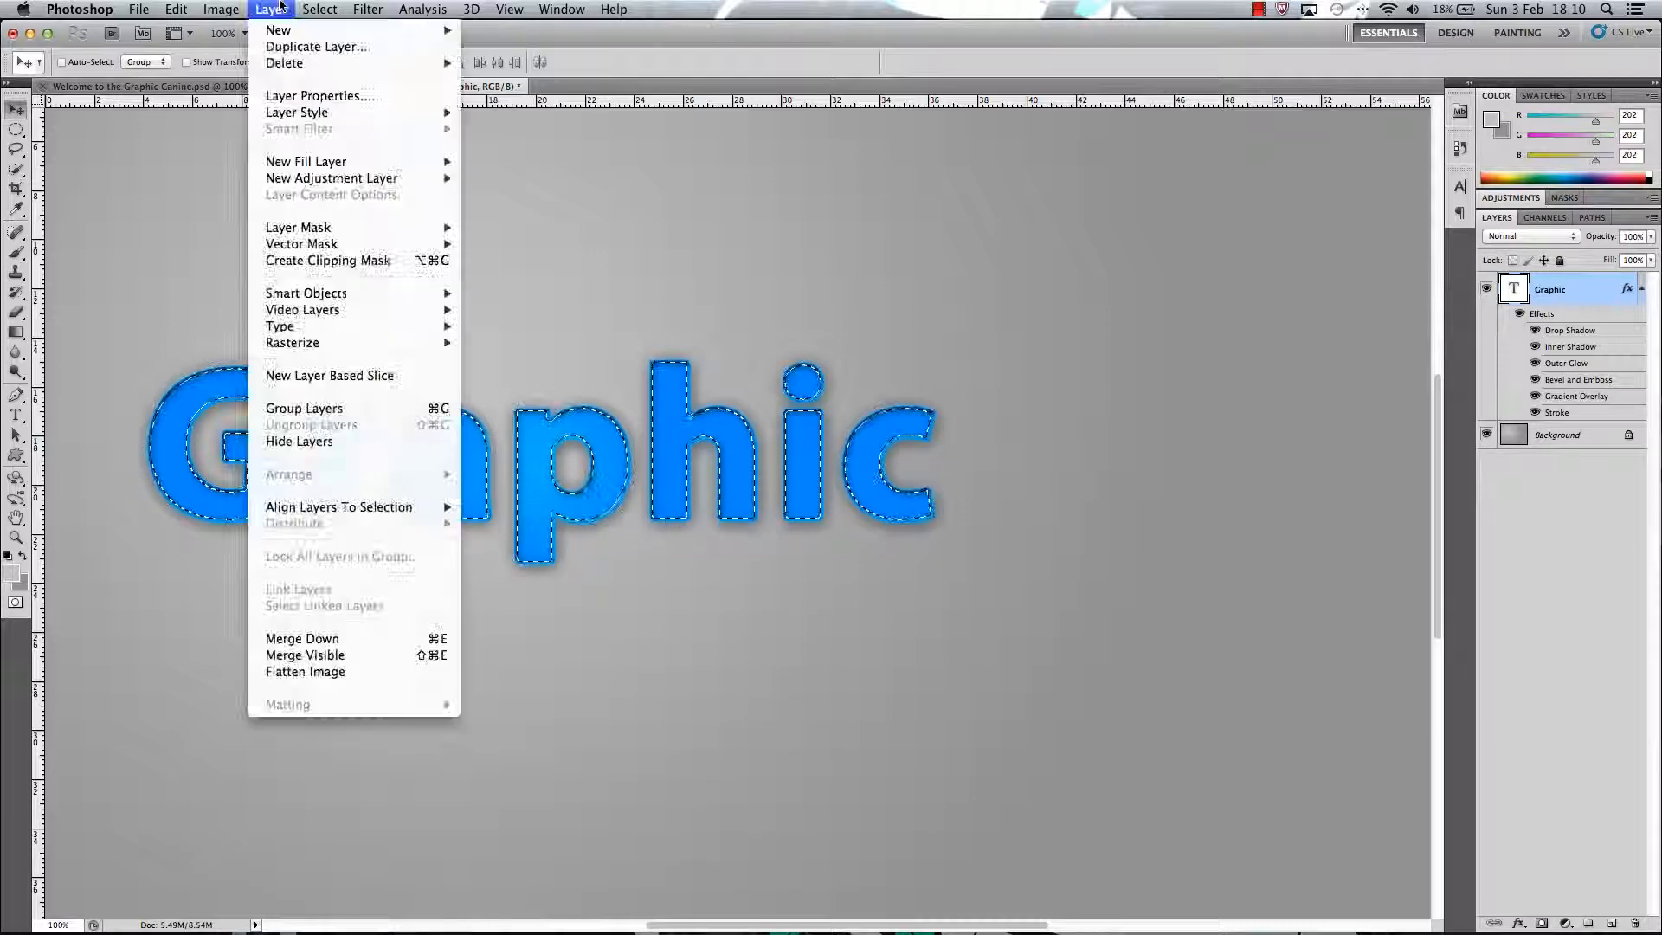
mouse_move(271, 8)
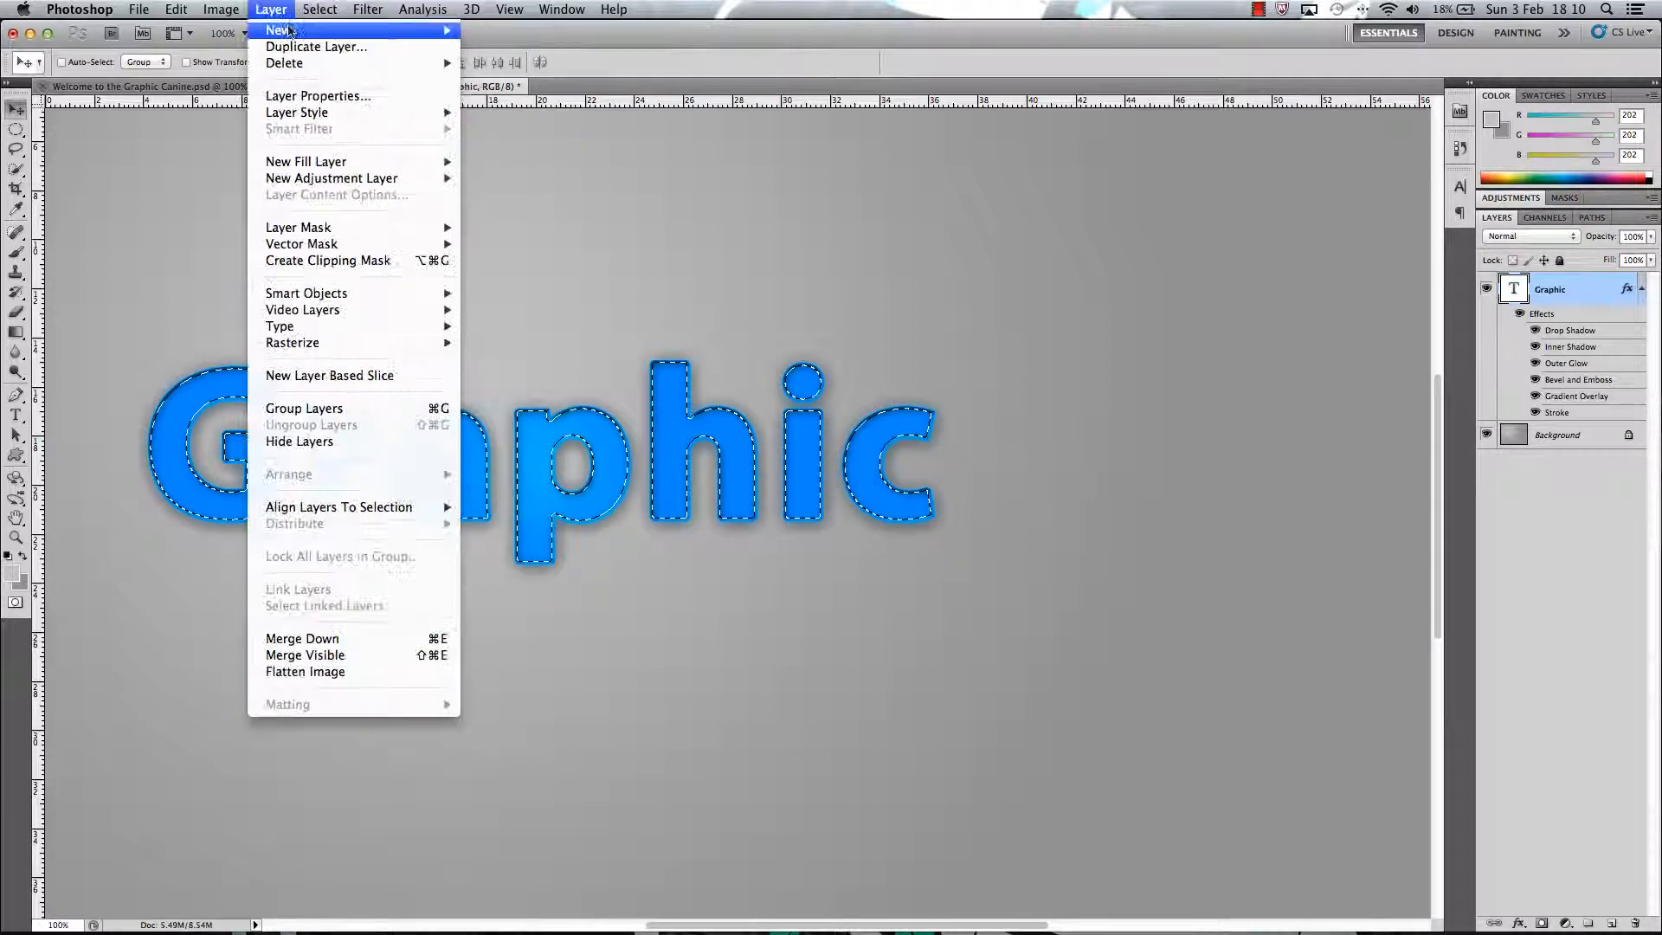
mouse_move(260, 37)
click(485, 37)
click(806, 312)
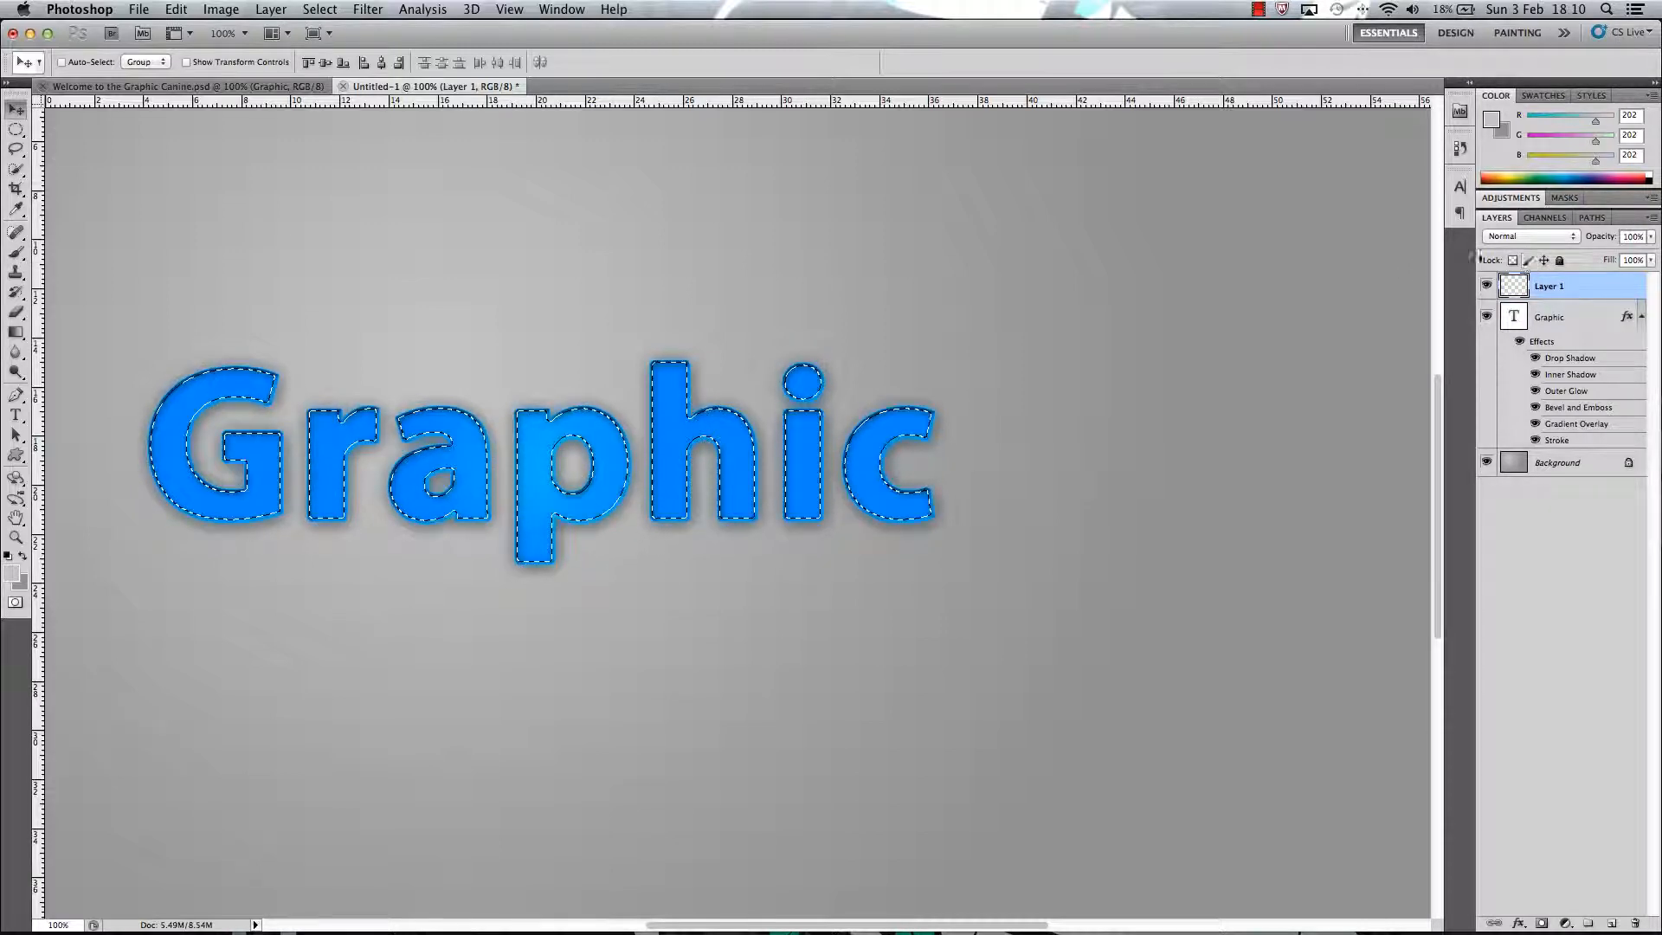
Set up the Gradient tool as a linear gradient with the Foreground to Transparent preset.
click(15, 334)
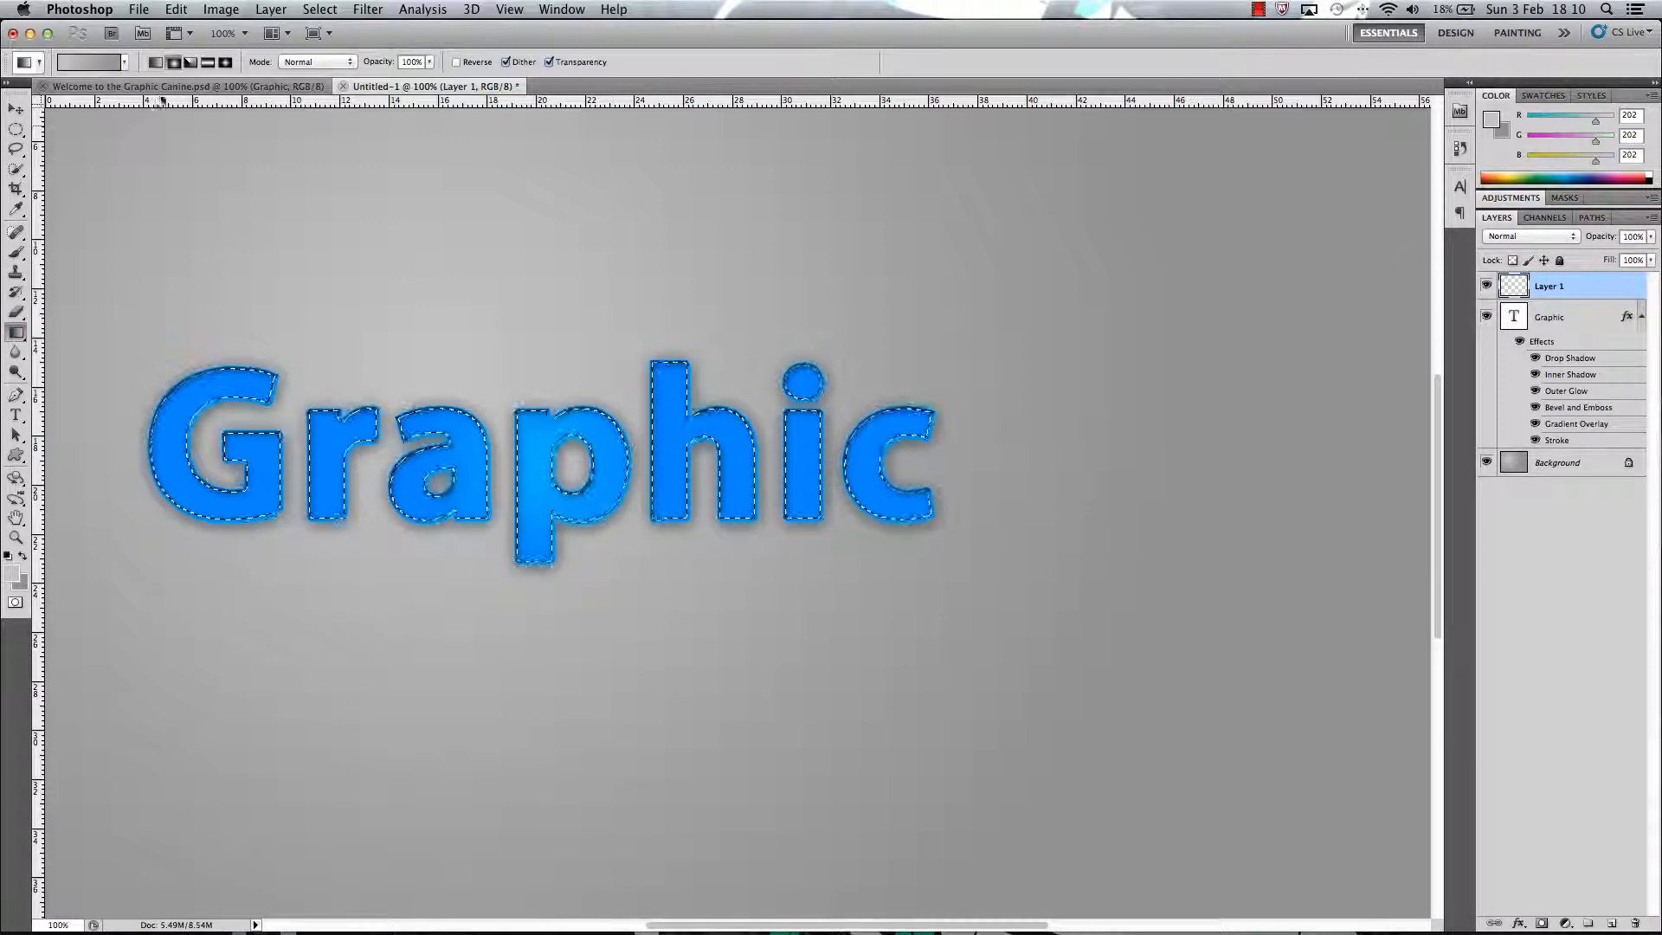
click(156, 64)
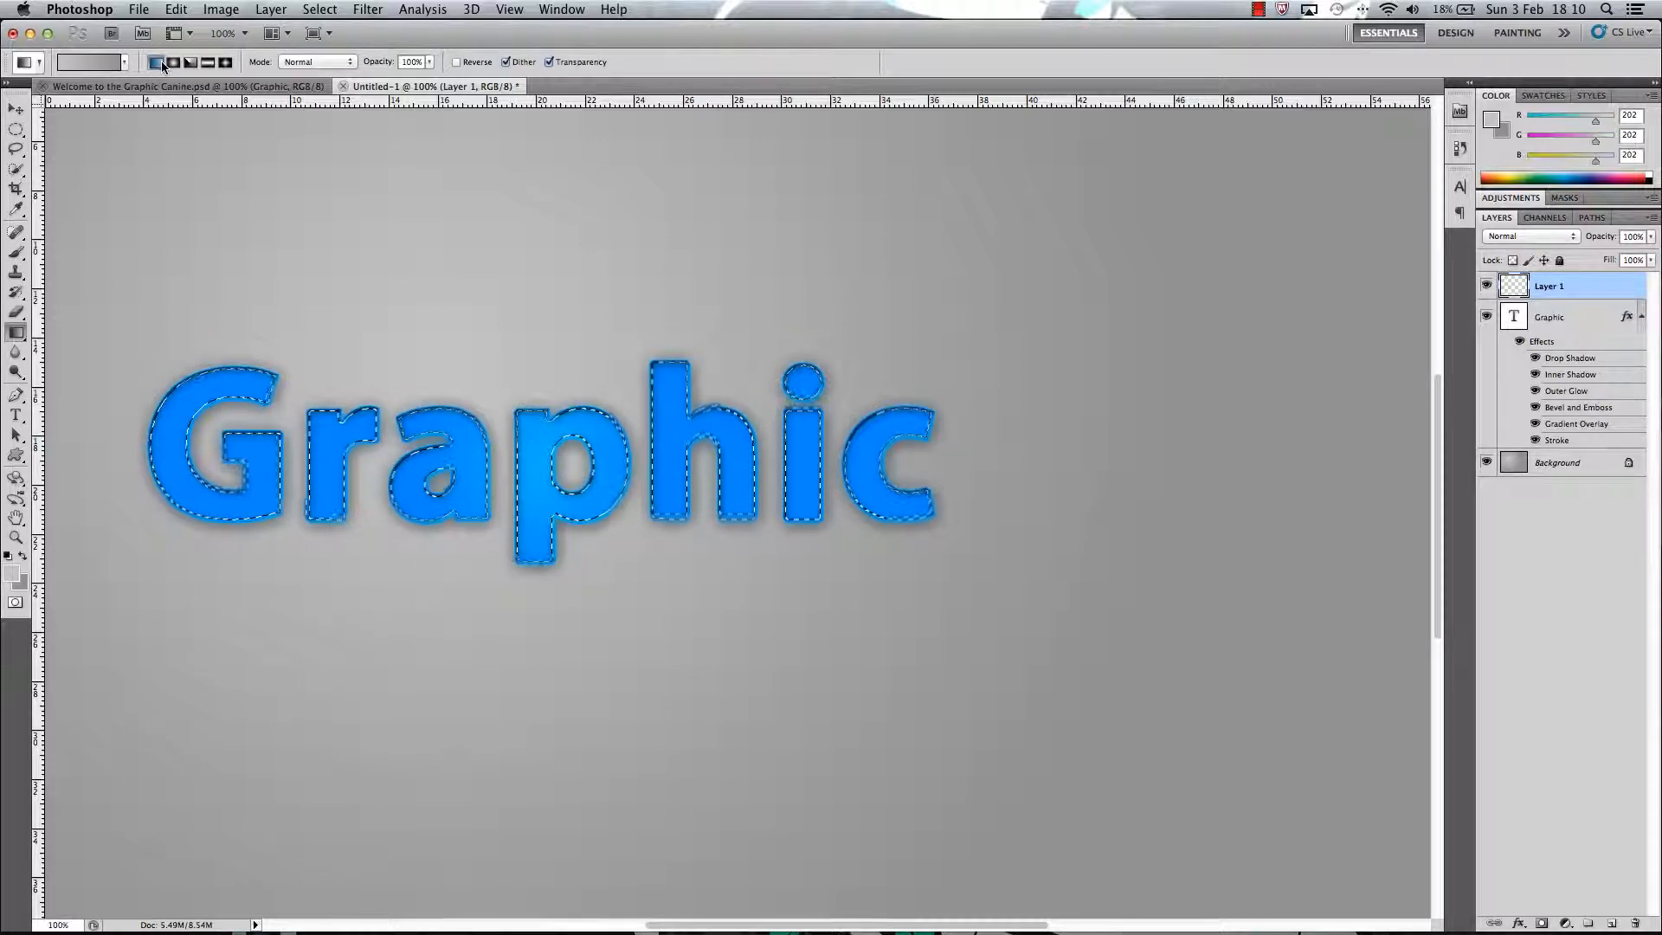
click(123, 62)
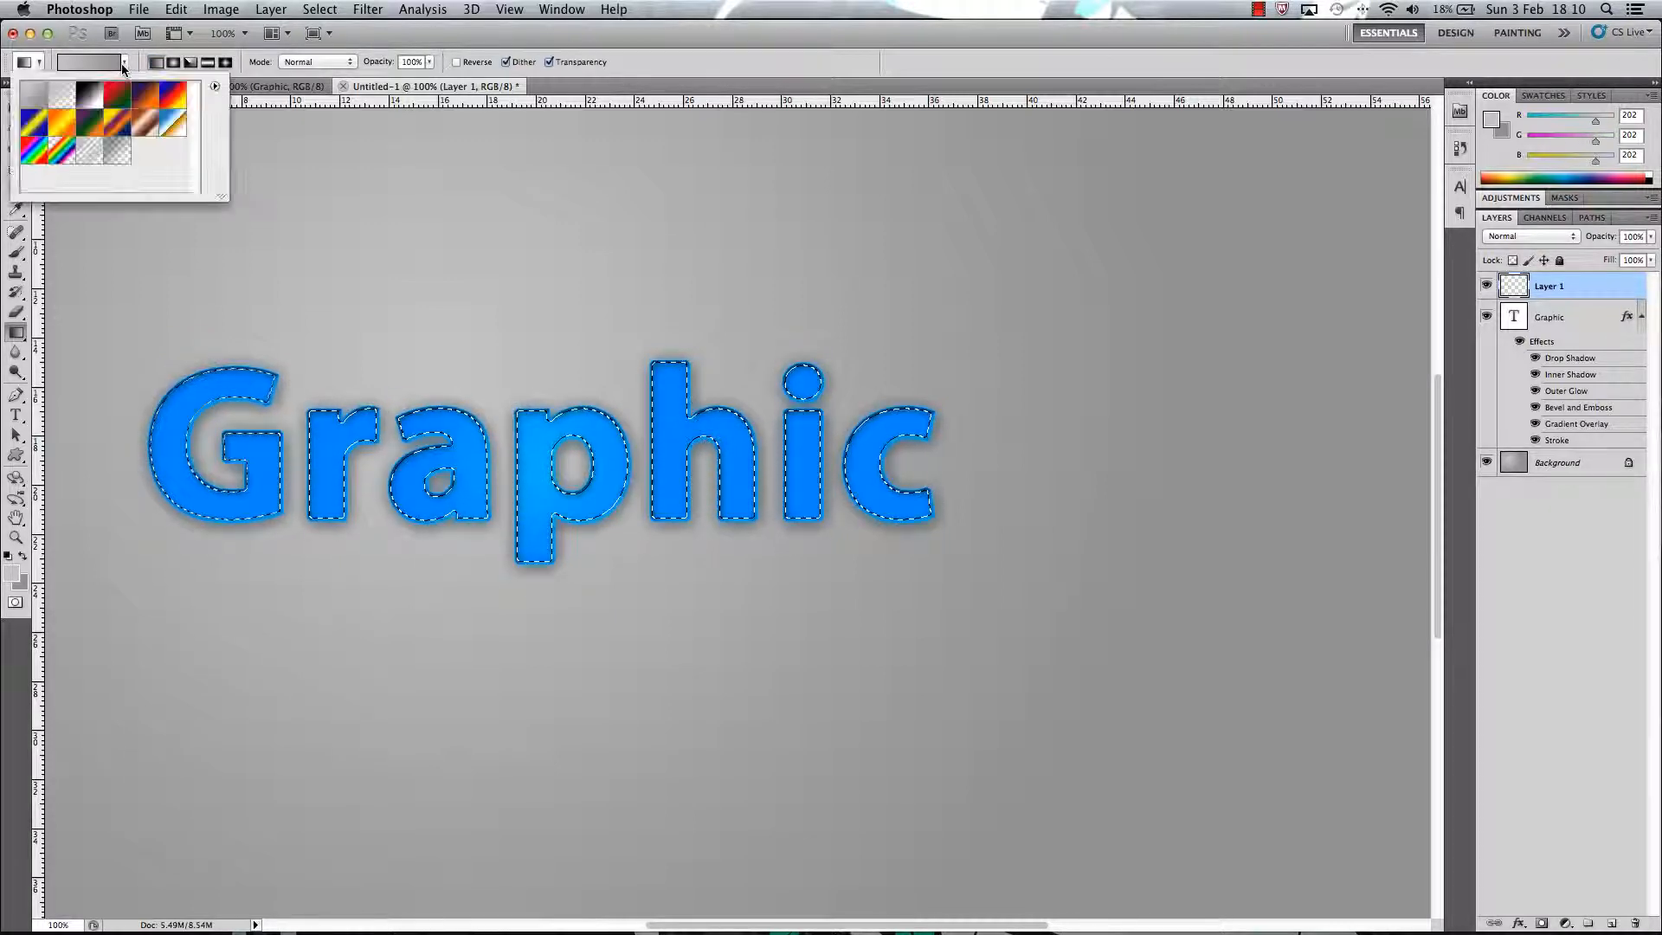
click(62, 95)
click(69, 62)
click(69, 61)
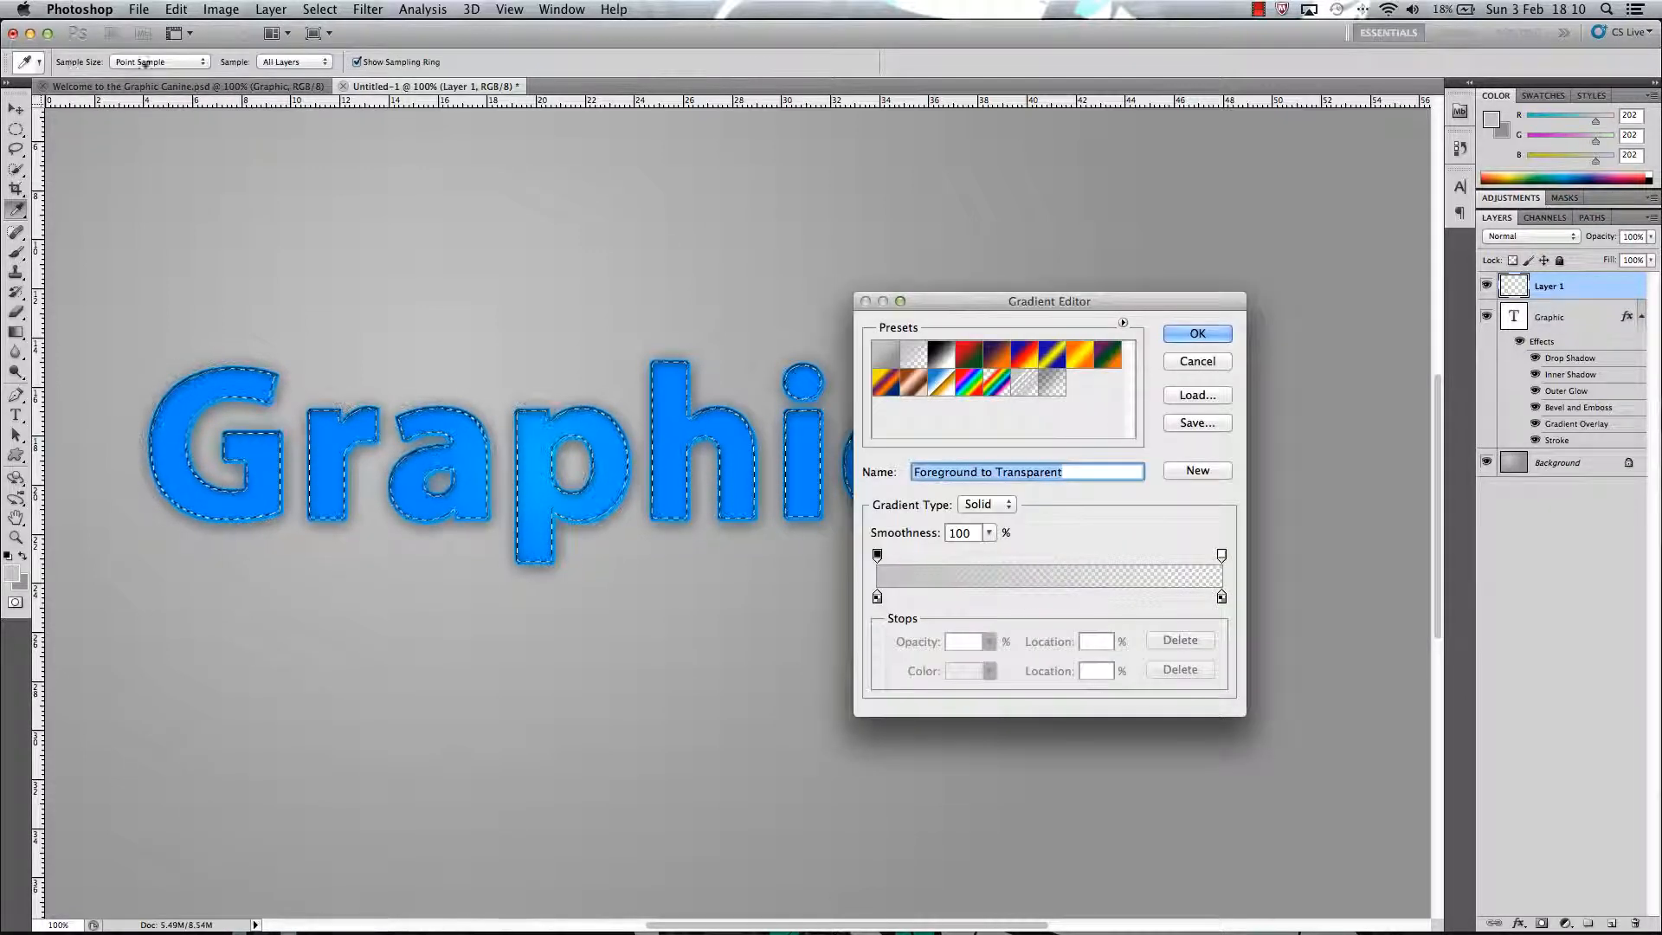
double_click(1000, 472)
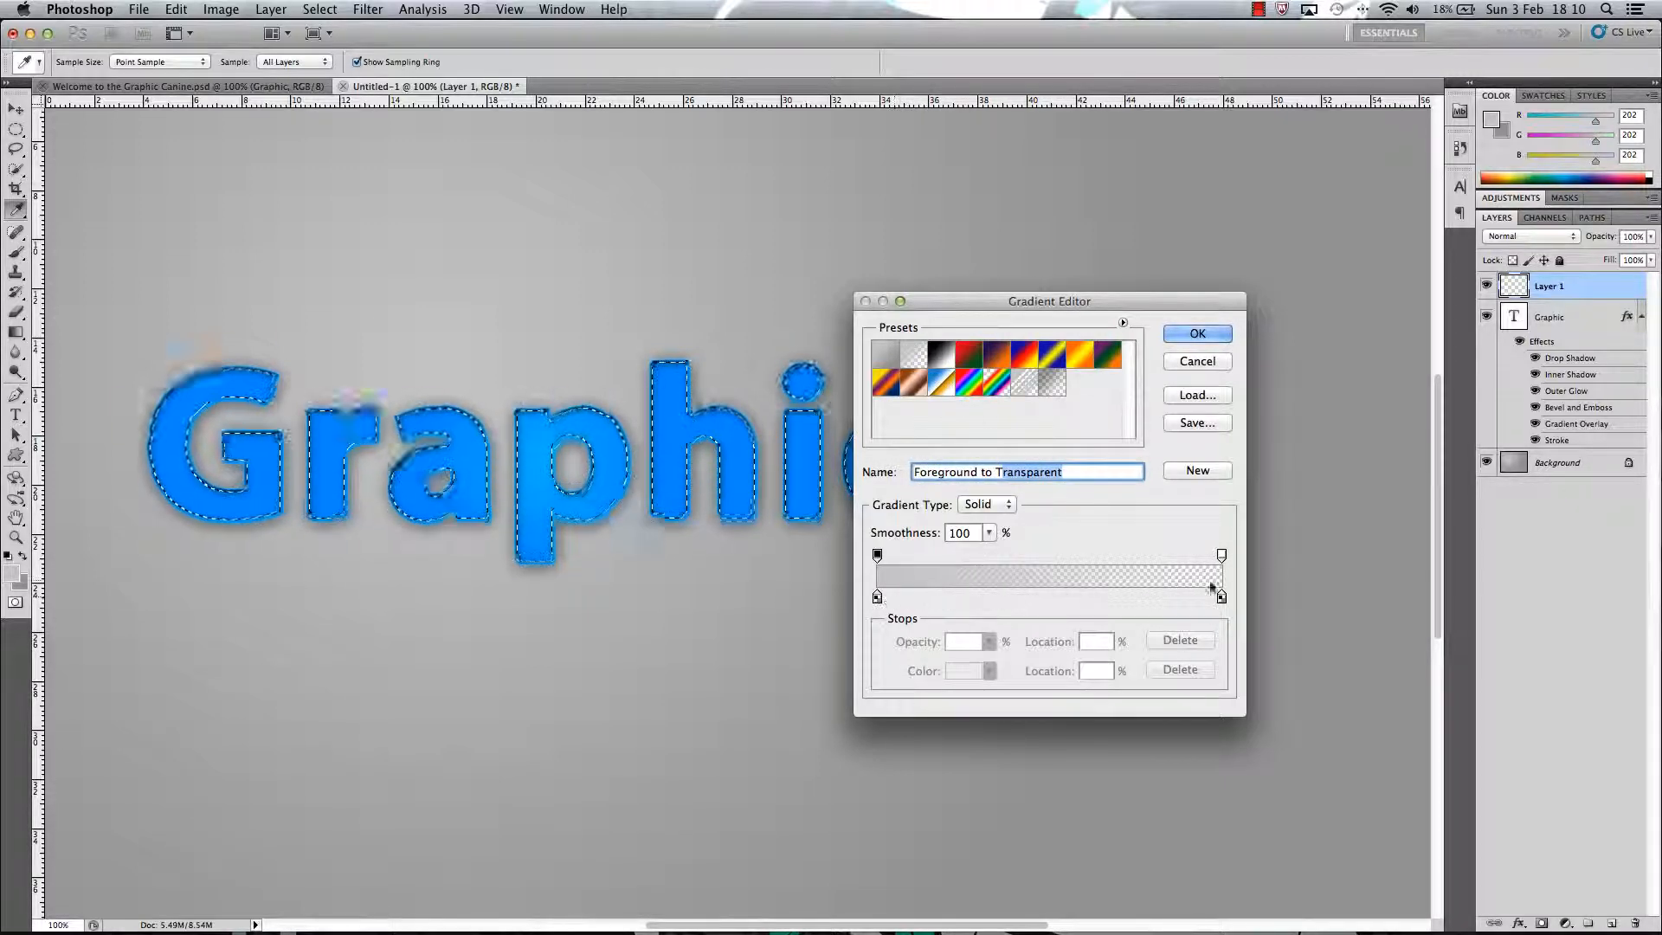
click(1197, 333)
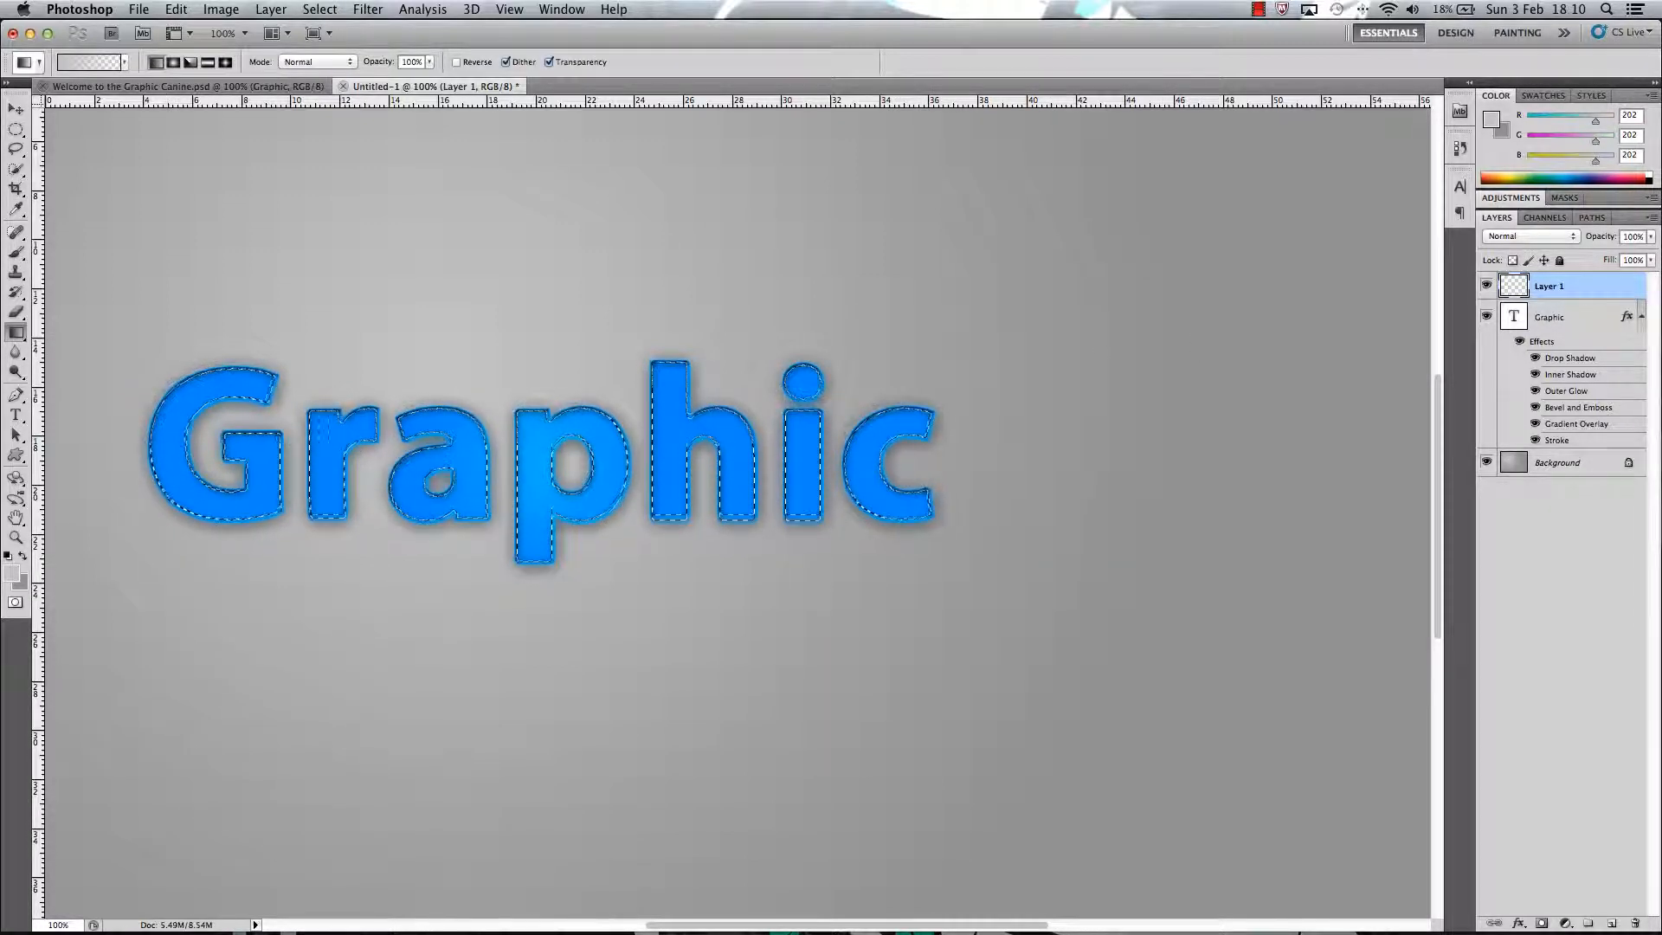
Set the foreground colour to white (ffffff).
click(19, 571)
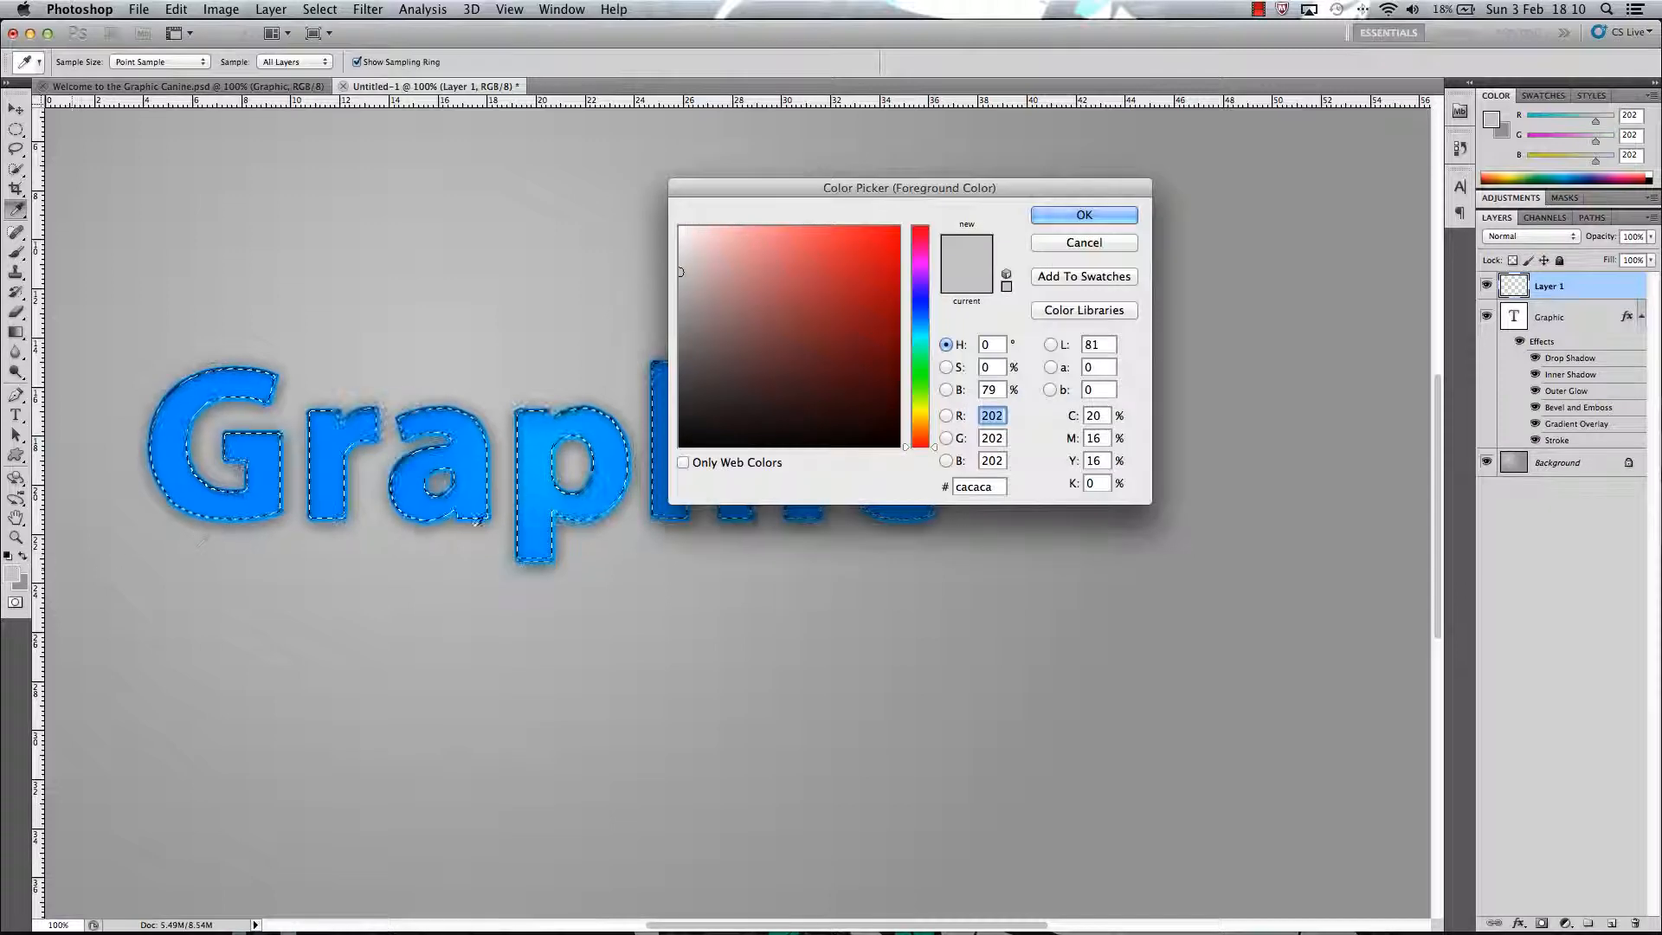
drag(720, 364, 624, 224)
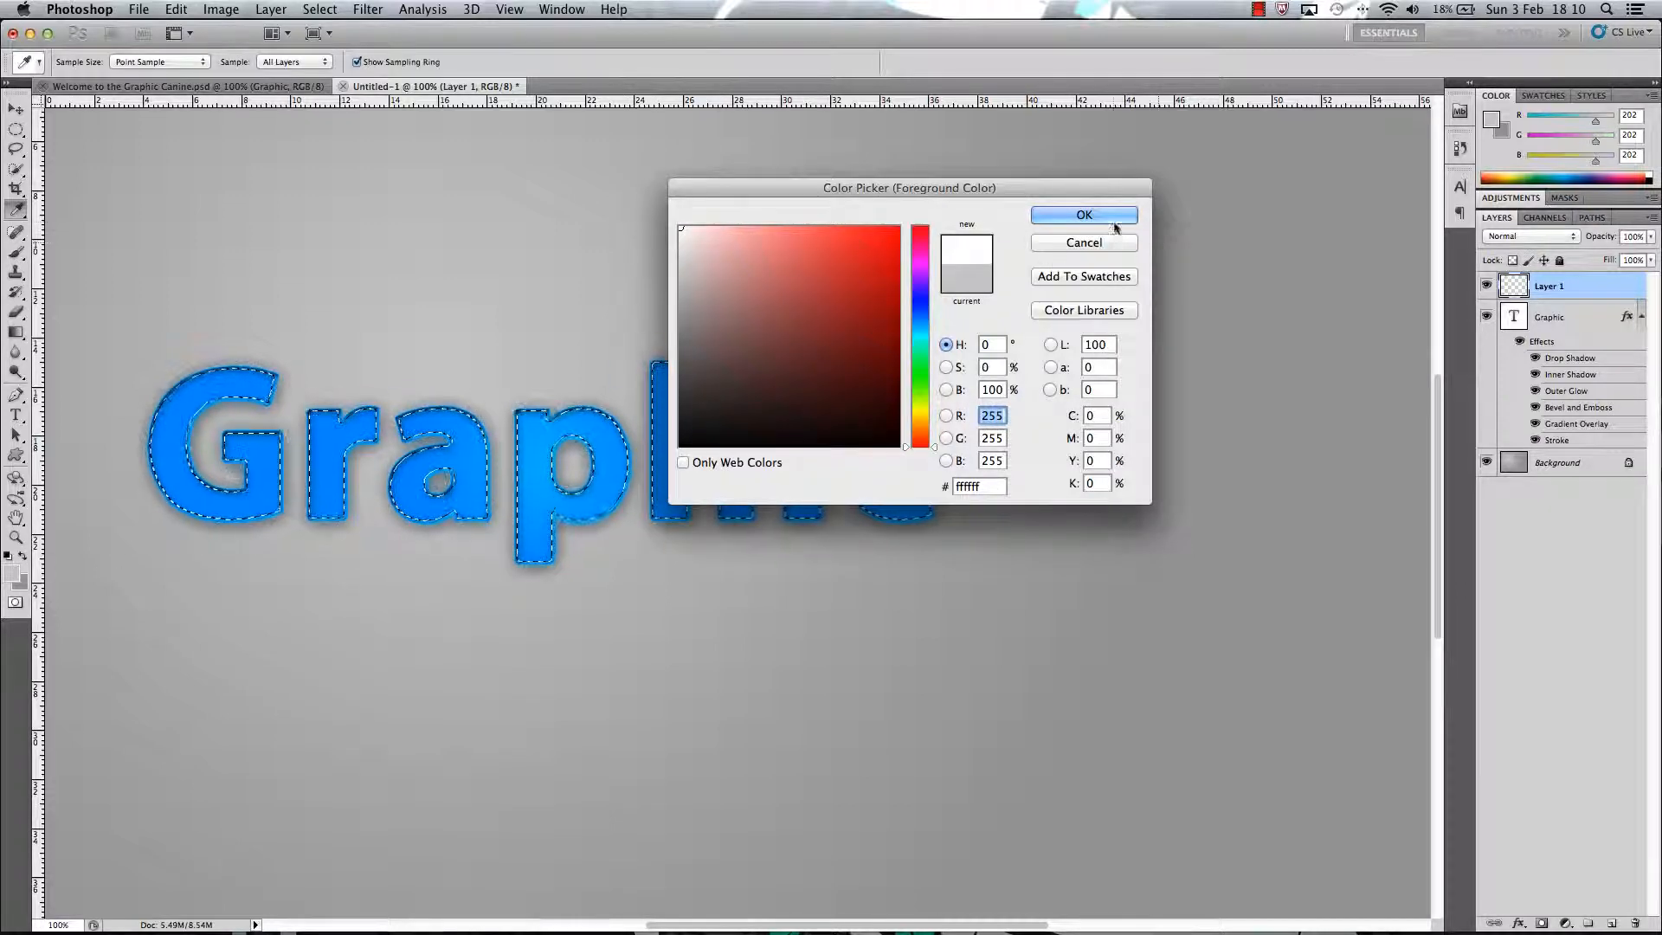
click(1112, 218)
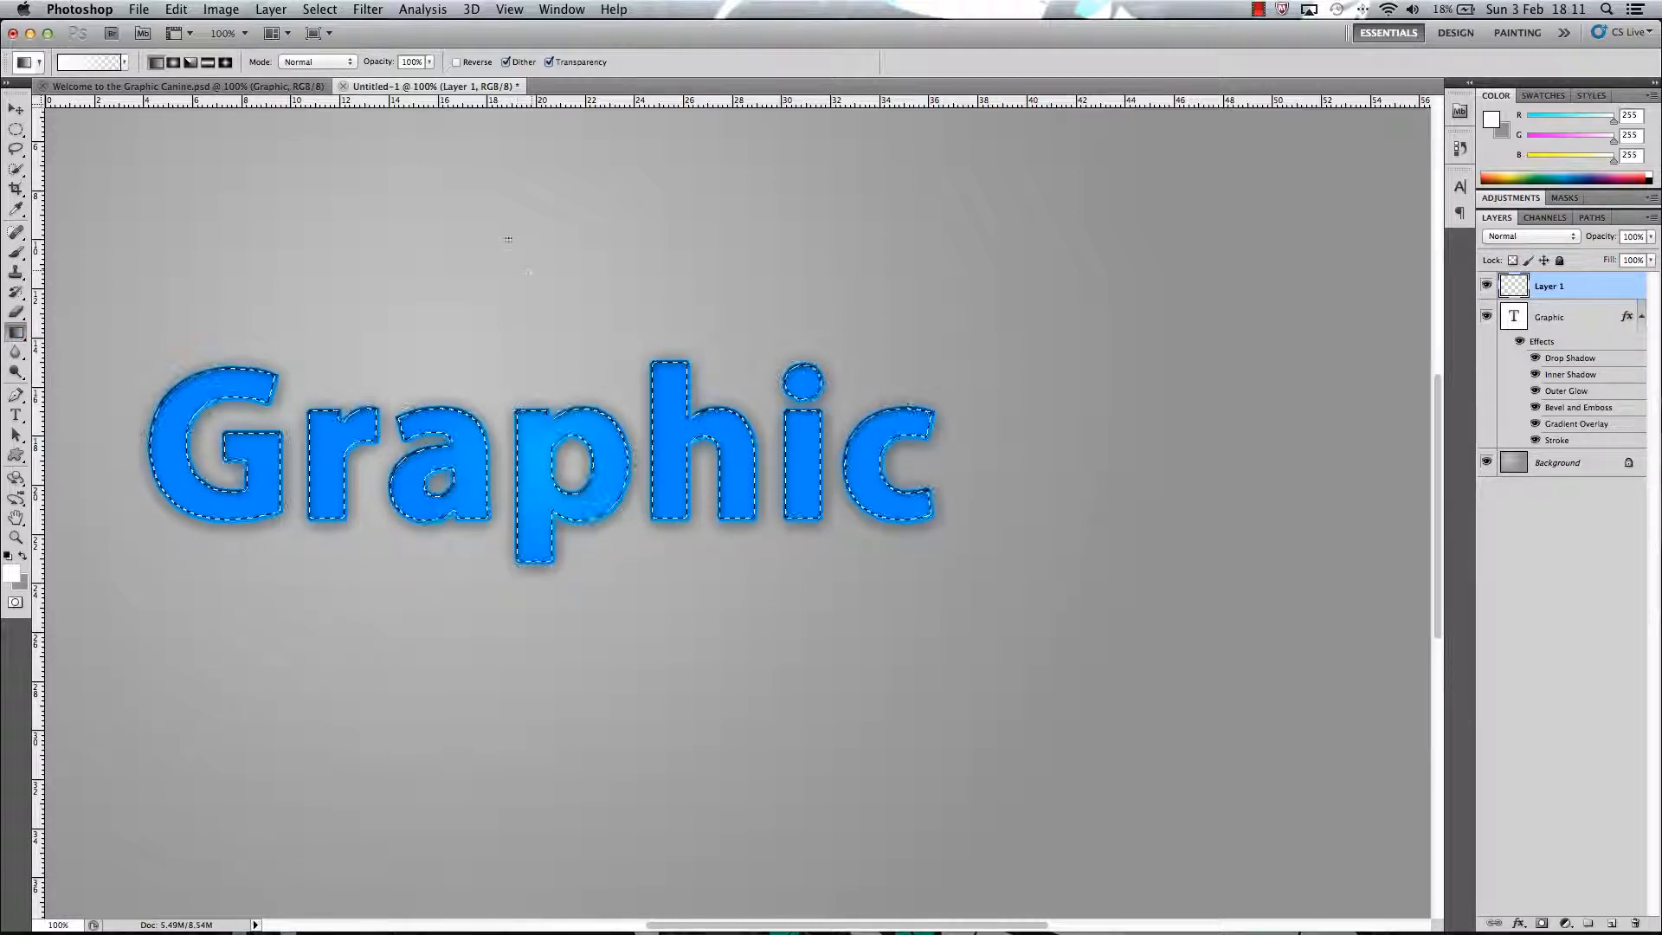
Draw two overlapping white-to-transparent gradients from above the text down into the letters on Layer 1, and deselect.
drag(557, 503, 557, 505)
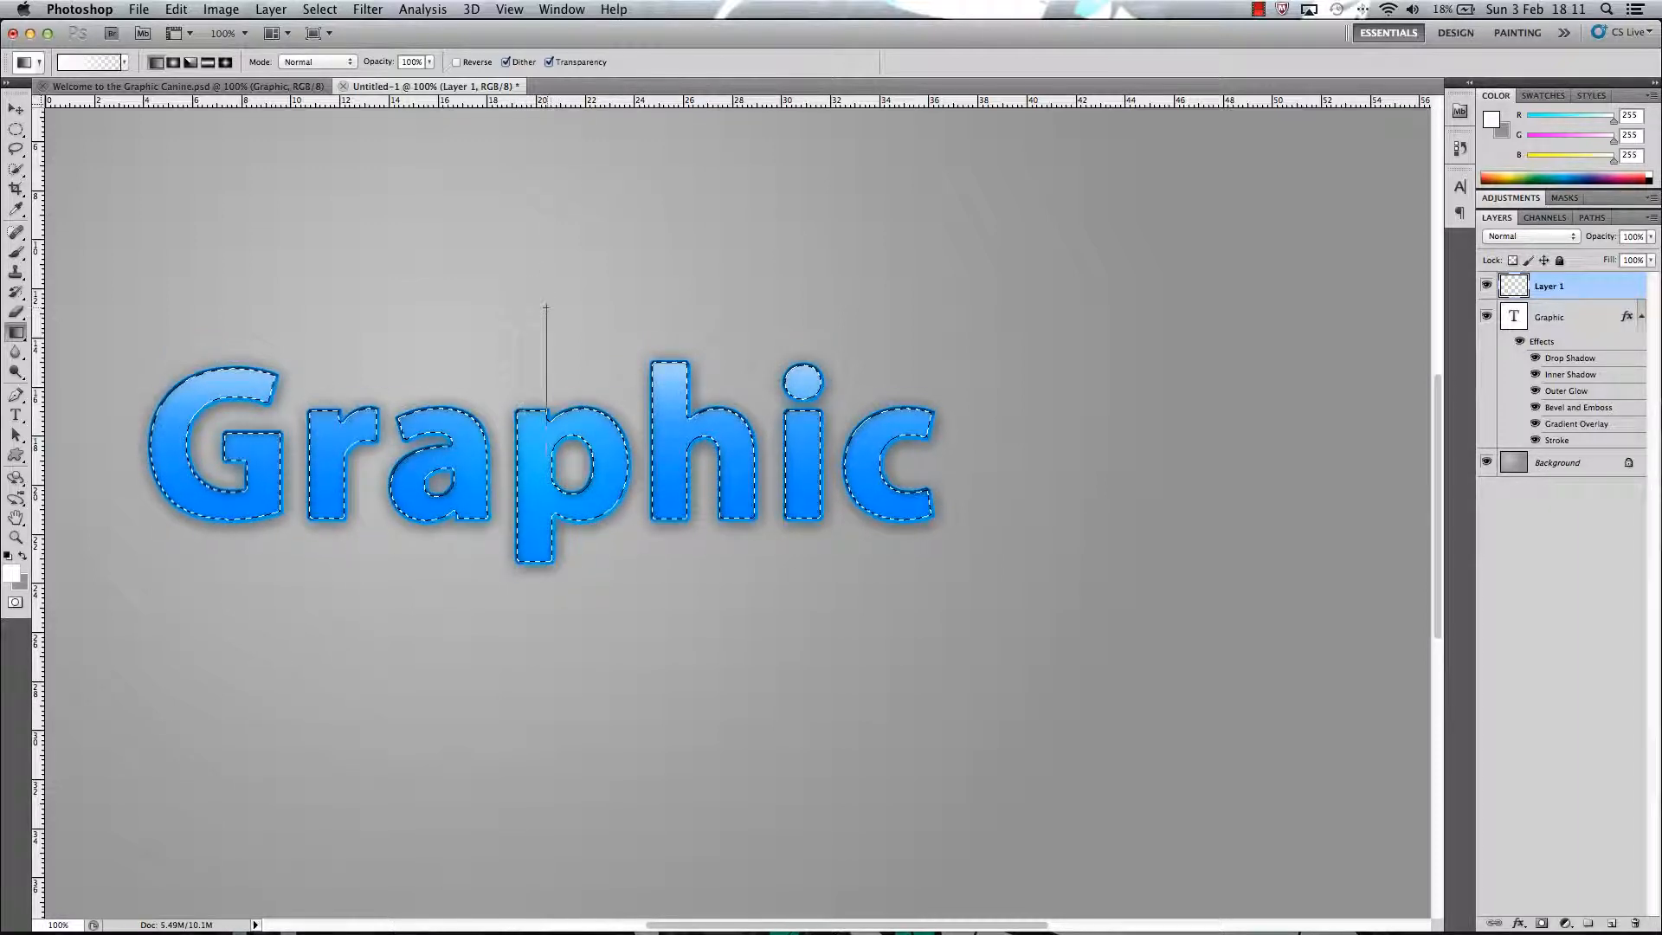
drag(536, 497, 536, 498)
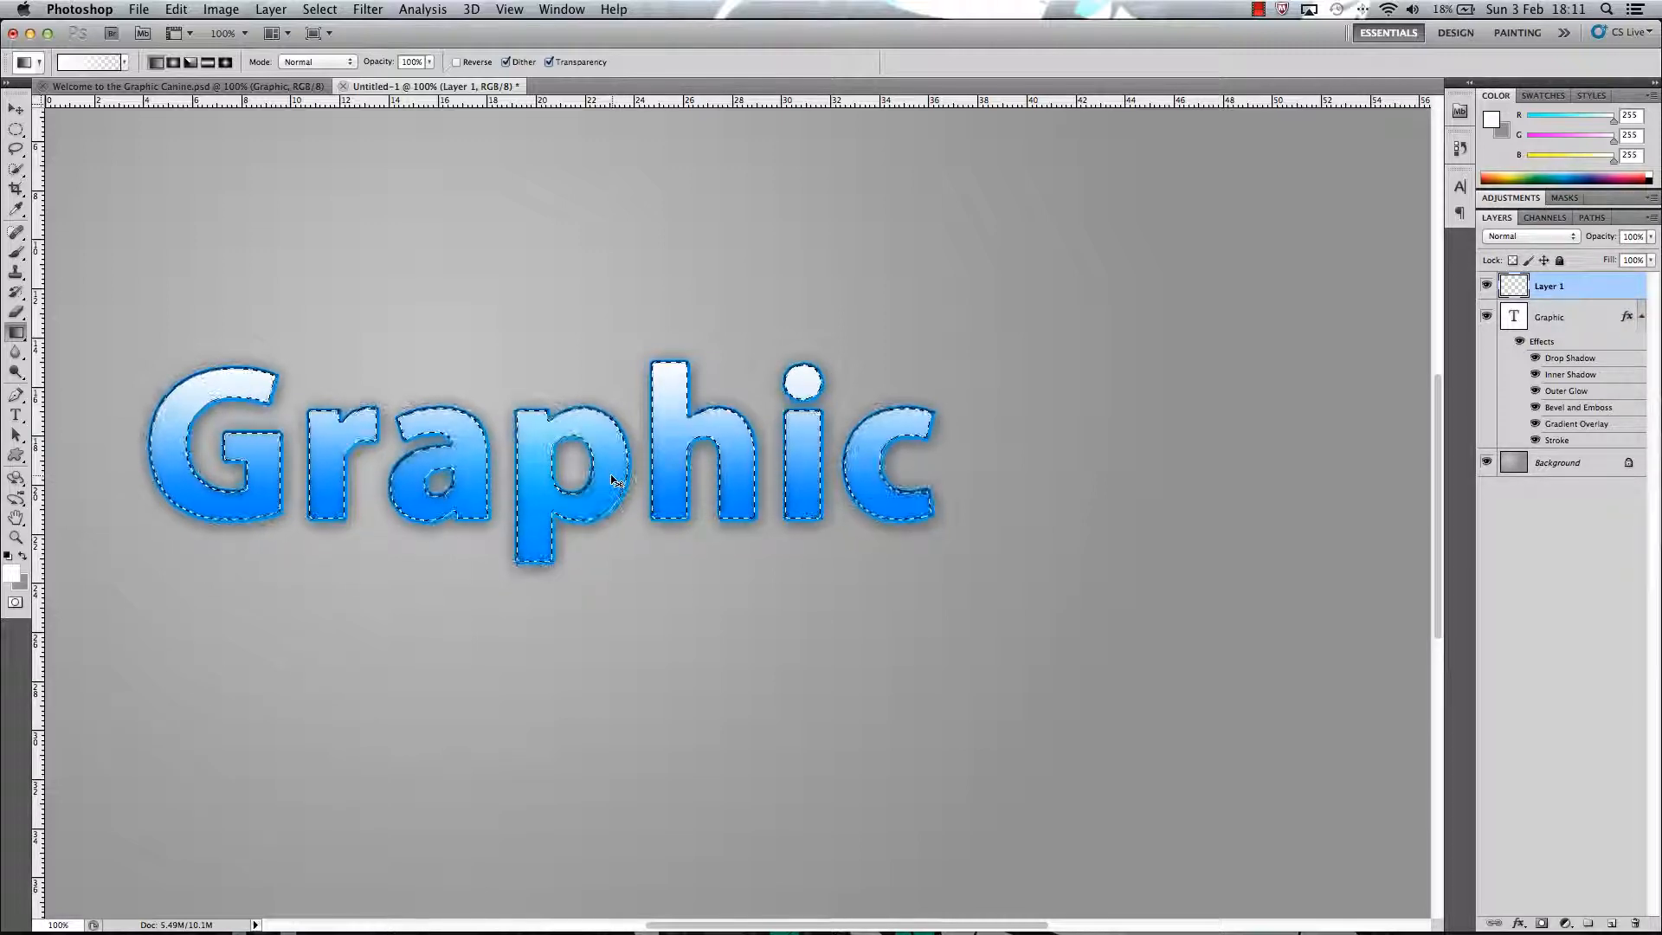
key(ctrl+d)
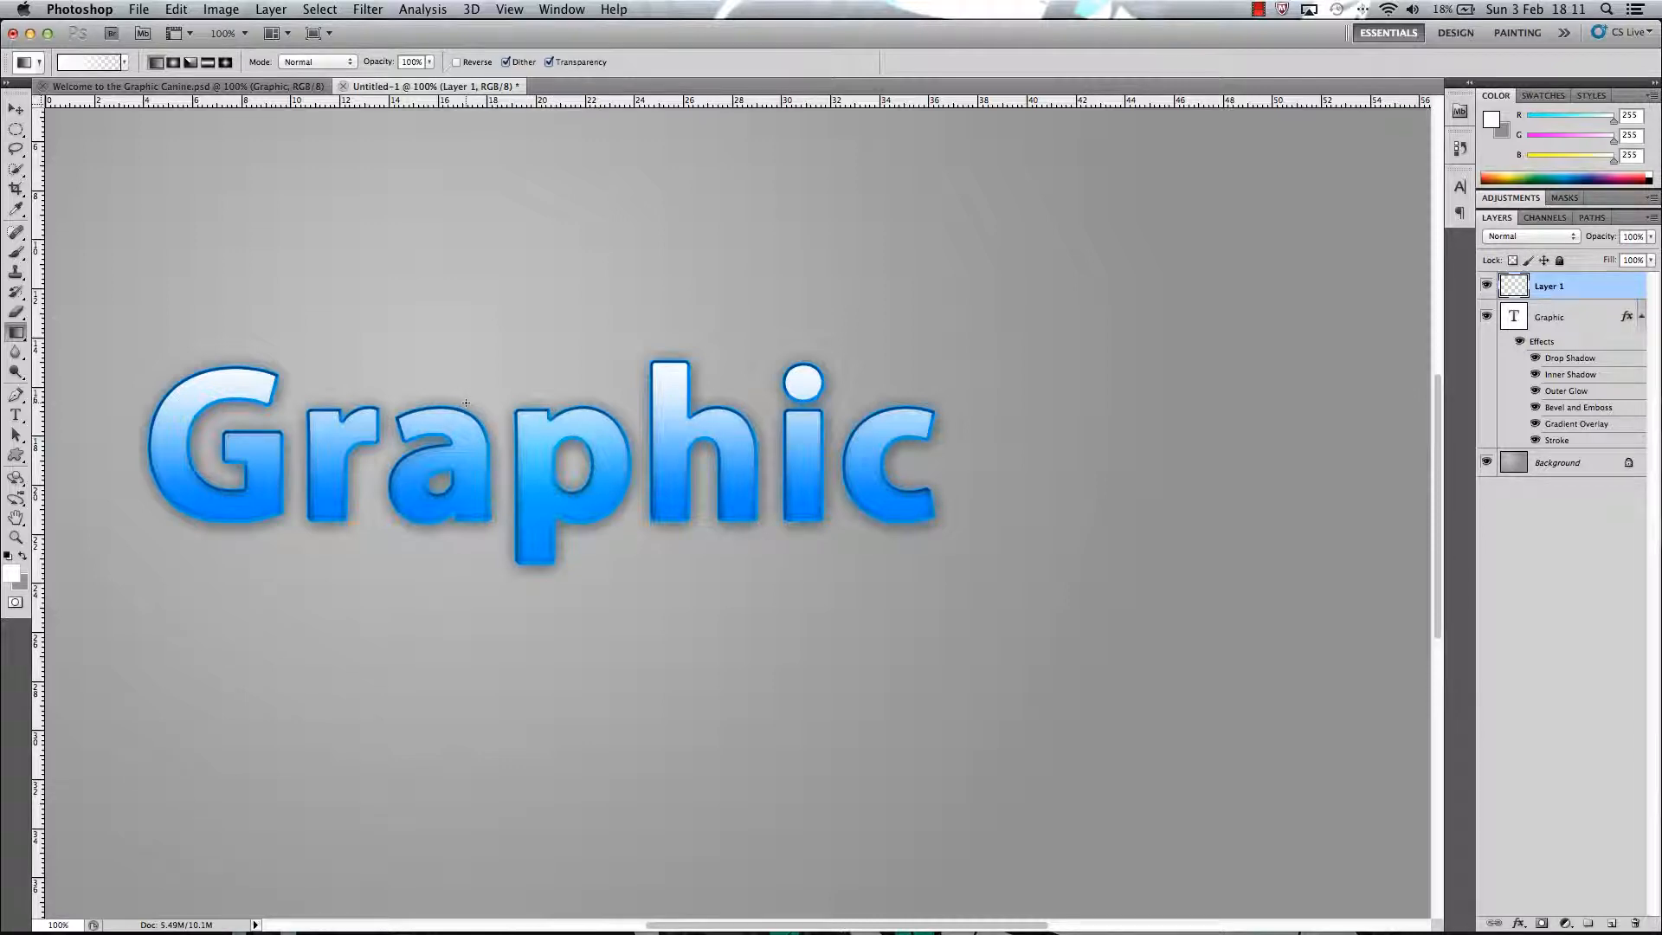
Delete the lower part of the white gradient on Layer 1 using a wide, flat elliptical selection across the letters' lower half, and deselect.
click(21, 135)
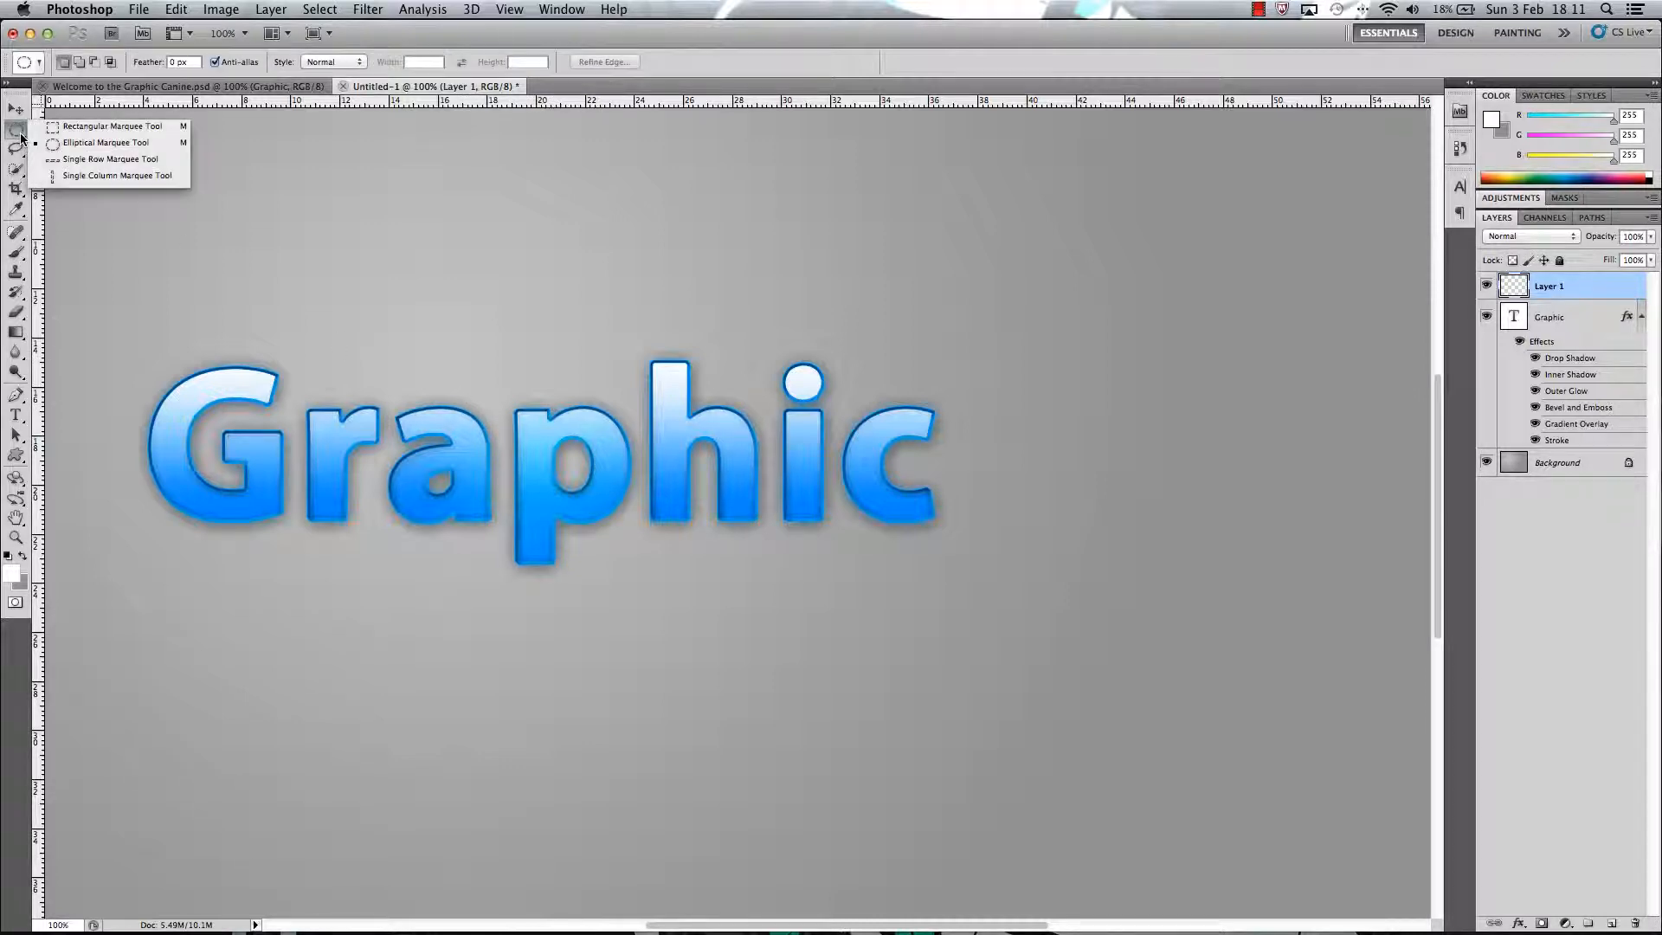
click(64, 143)
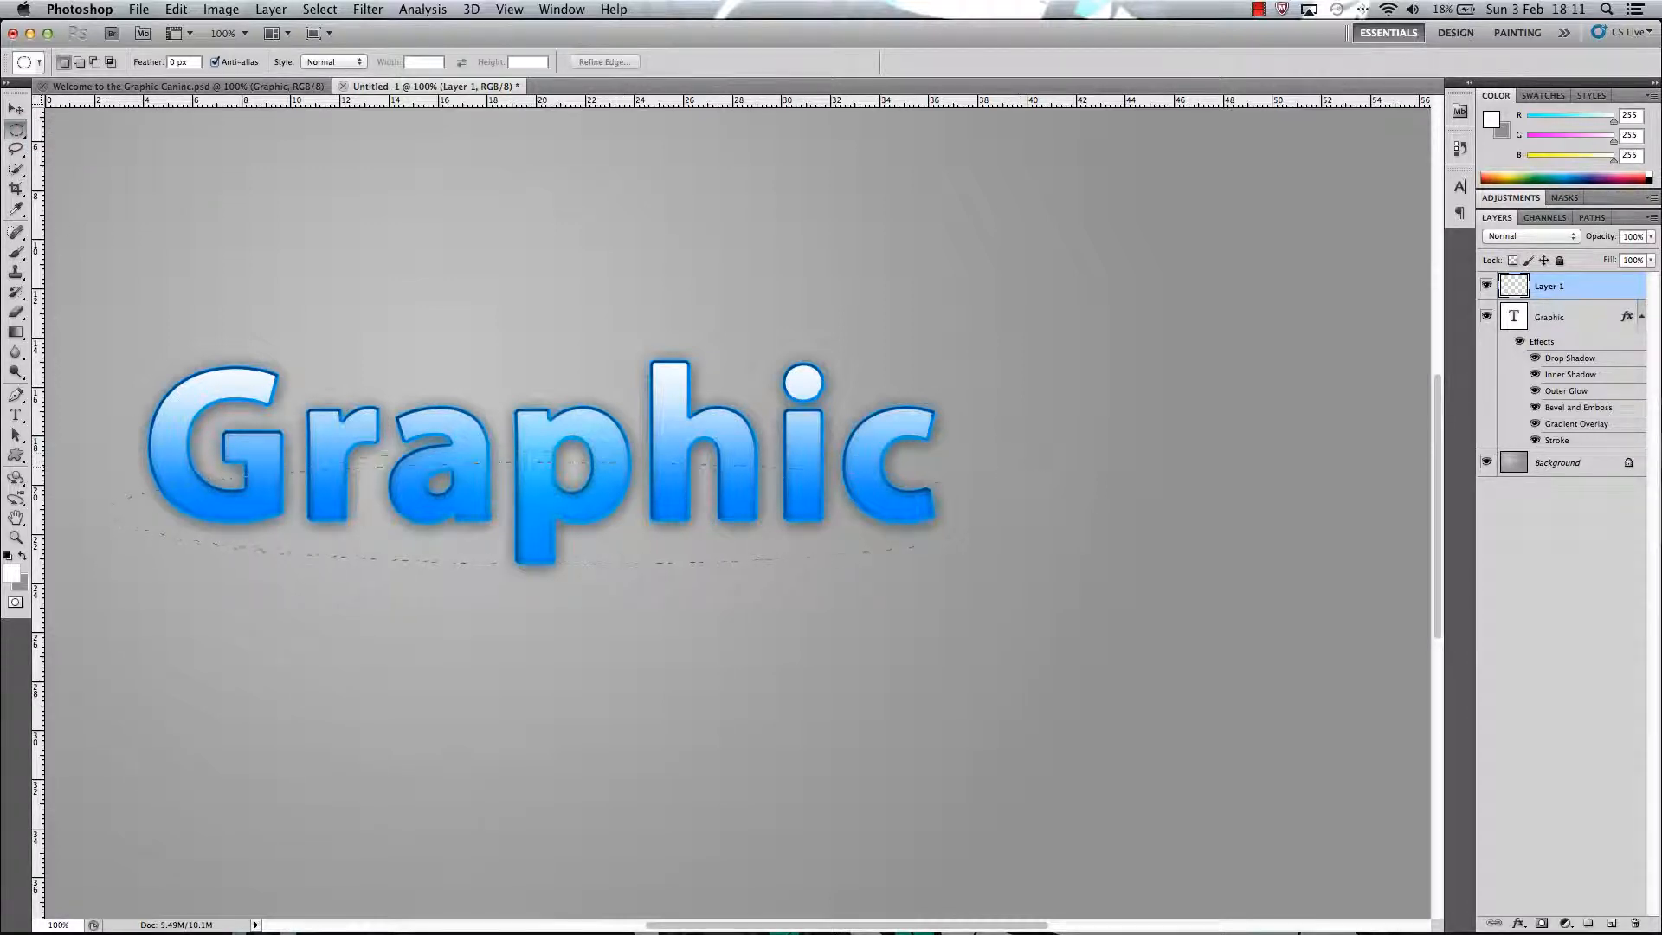
drag(130, 567, 1060, 453)
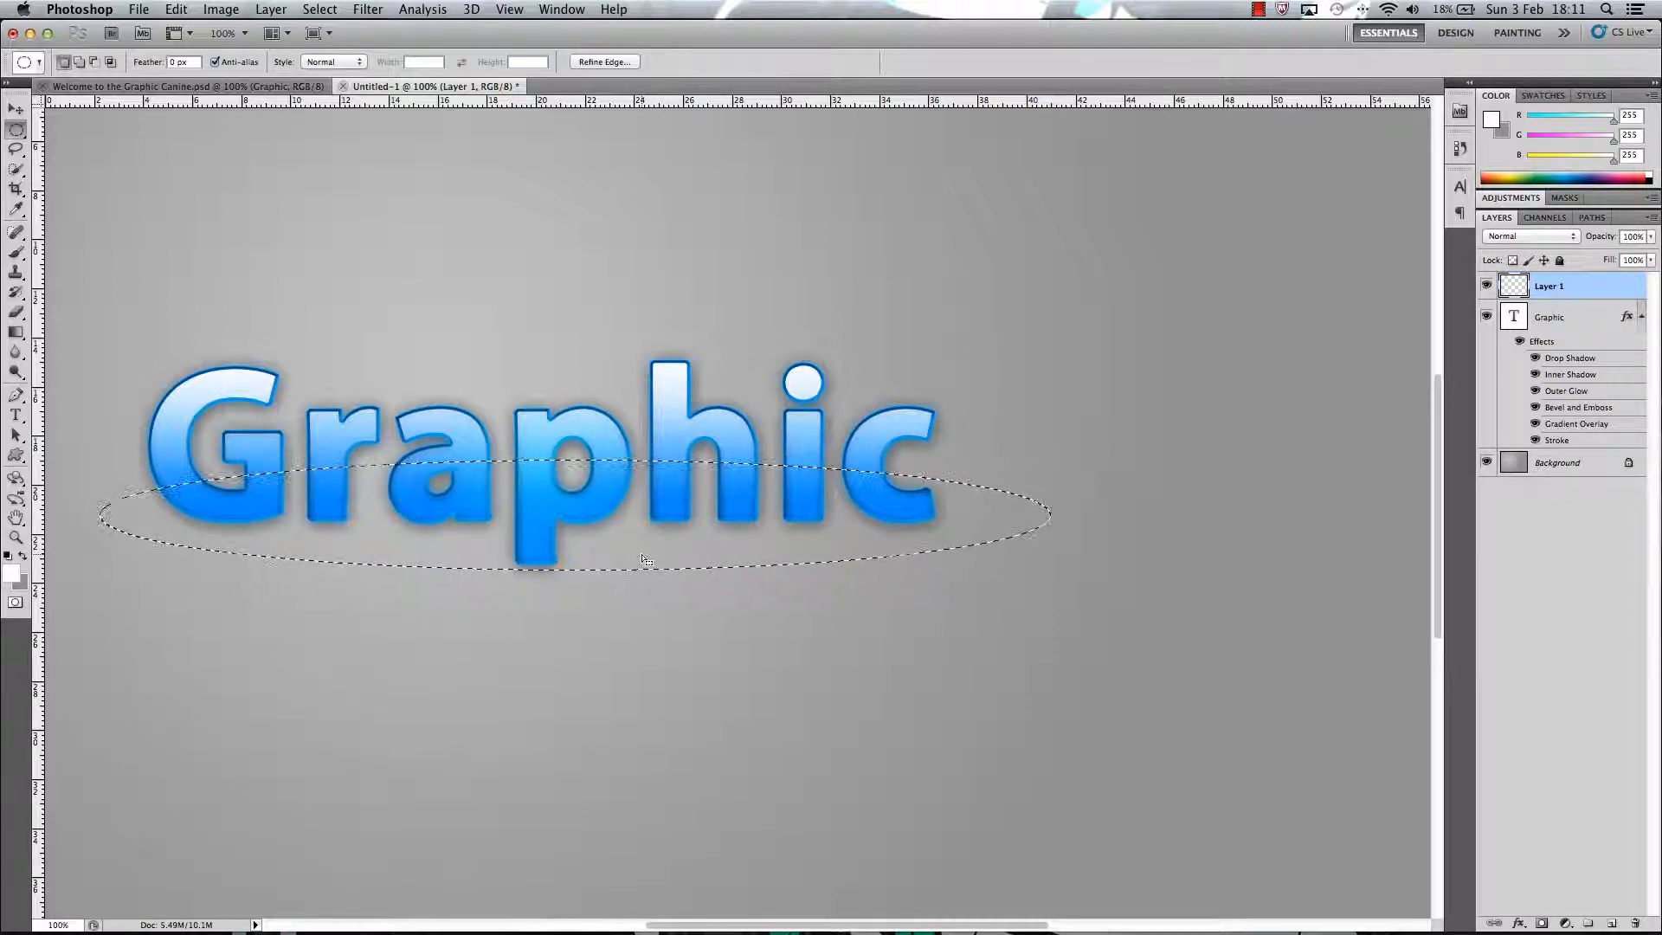
key(Delete)
key(ctrl+d)
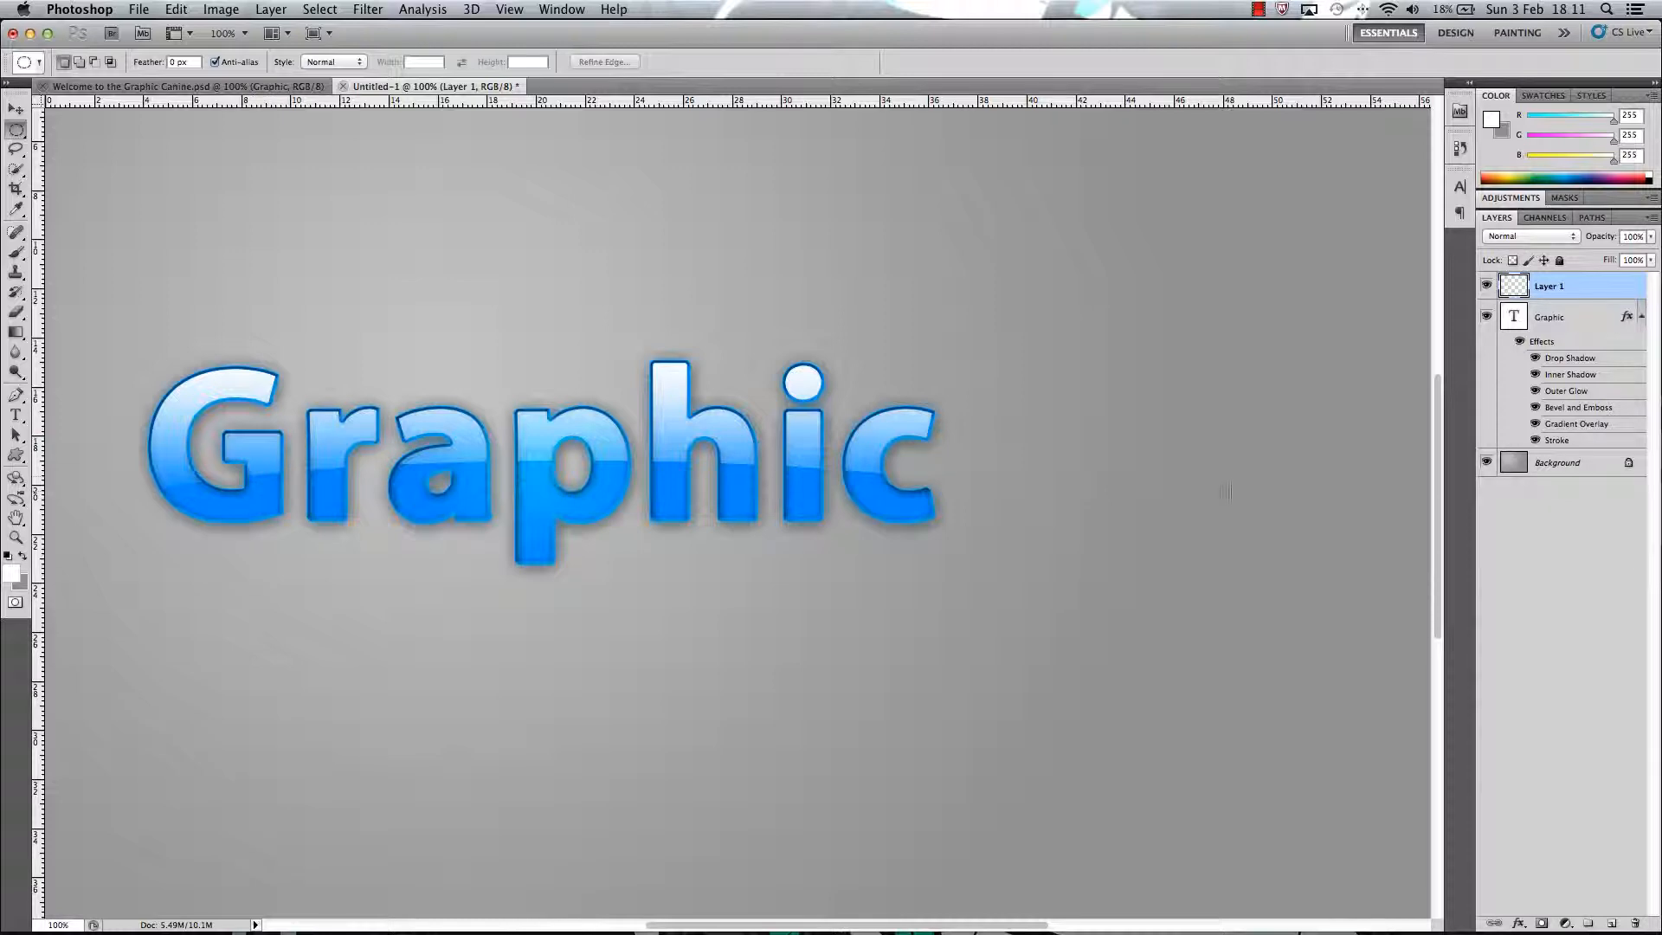
Reduce the opacity of the gradient highlight on Layer 1 to 50%.
click(1651, 236)
drag(1647, 258, 1598, 257)
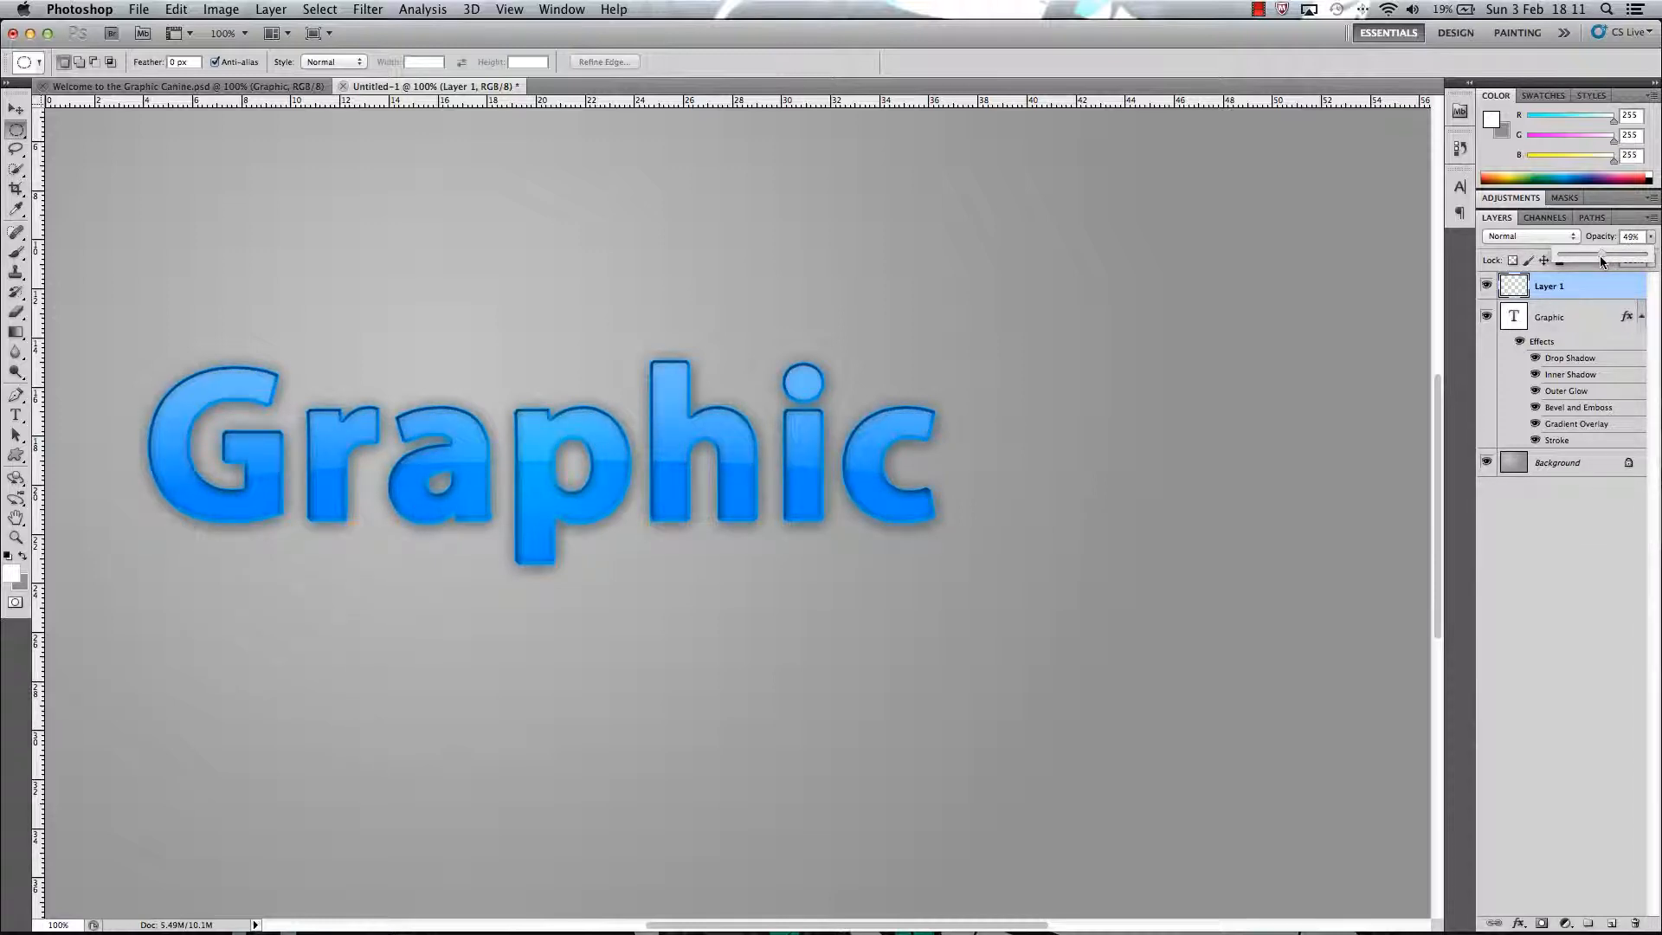
click(631, 336)
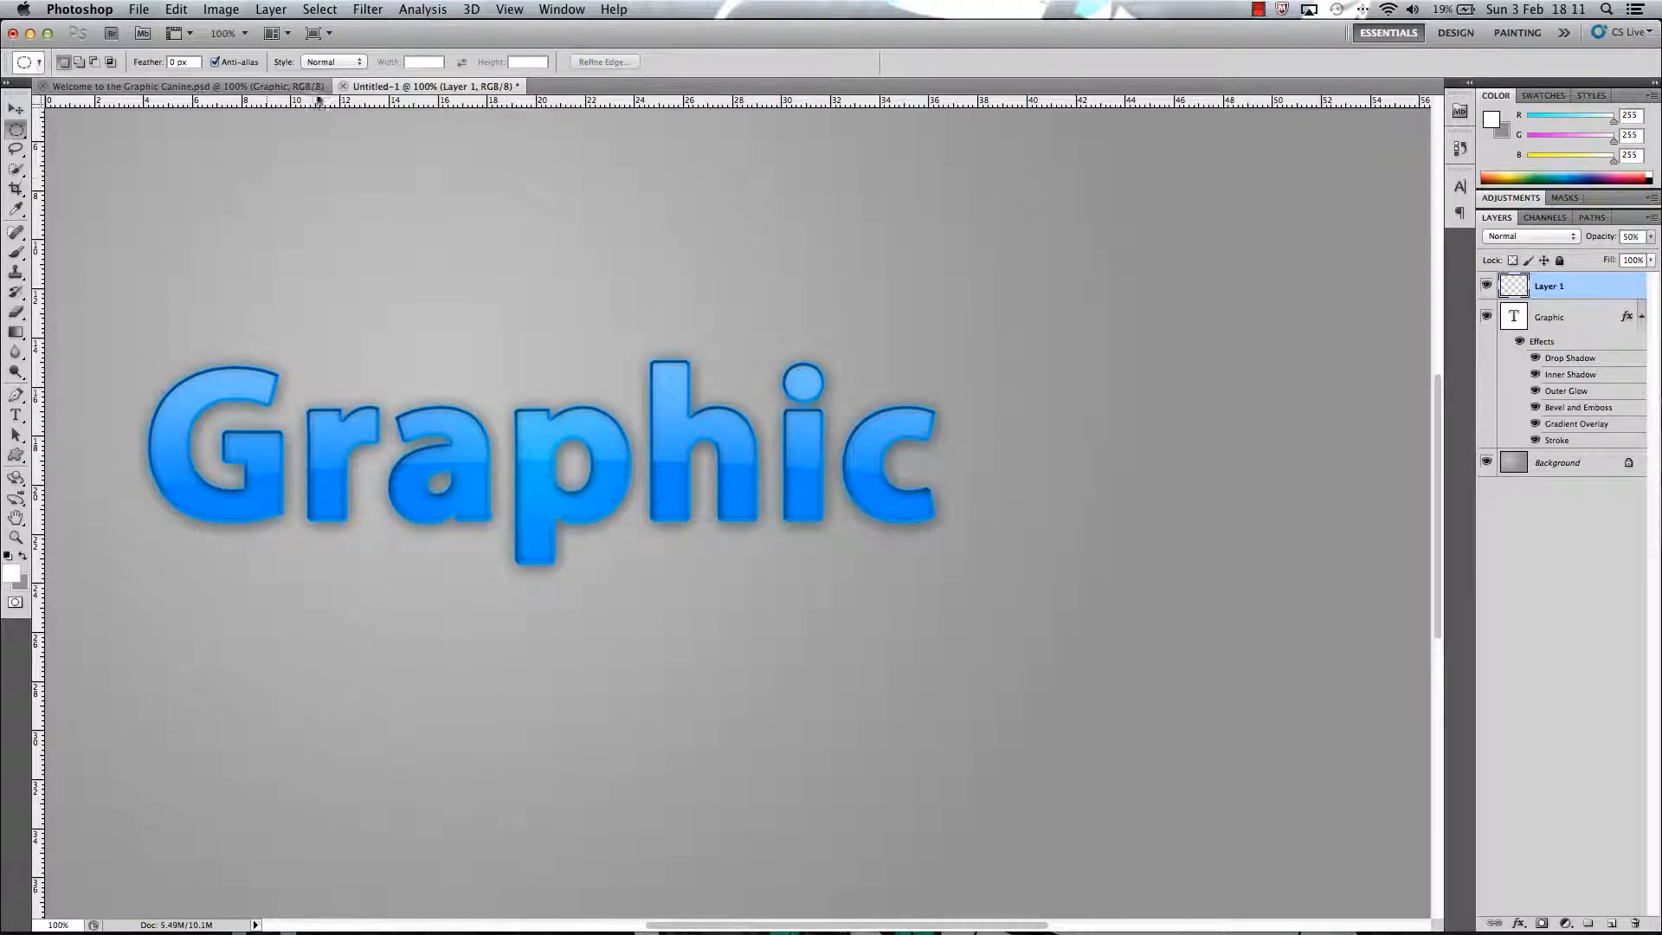
click(243, 35)
click(242, 38)
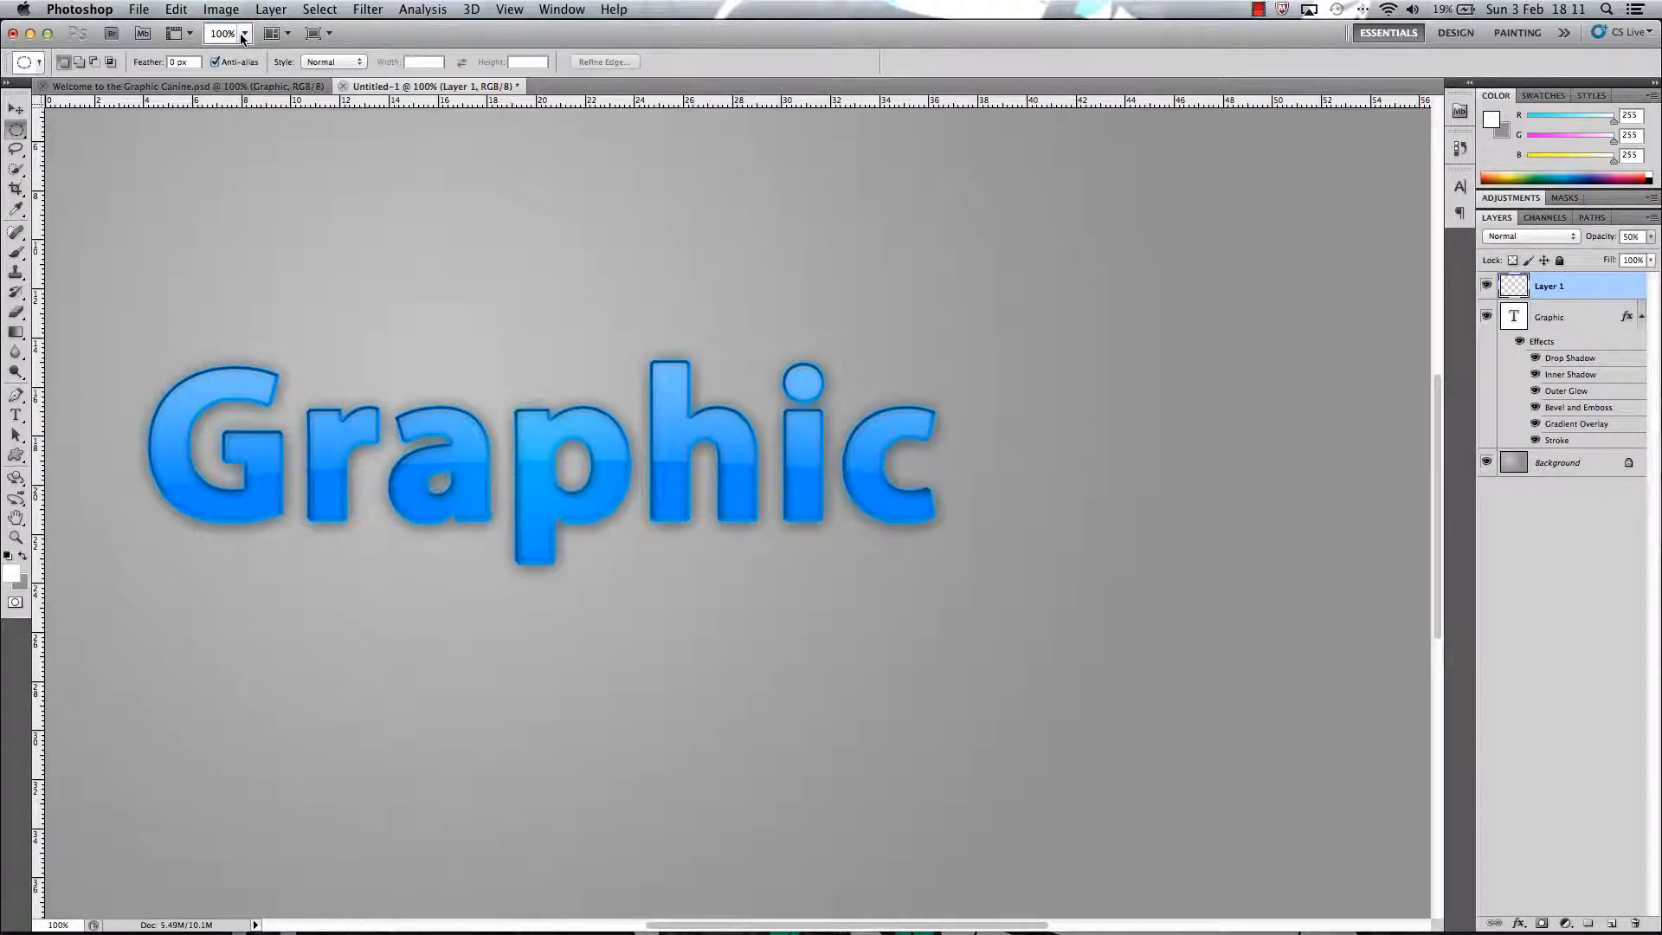